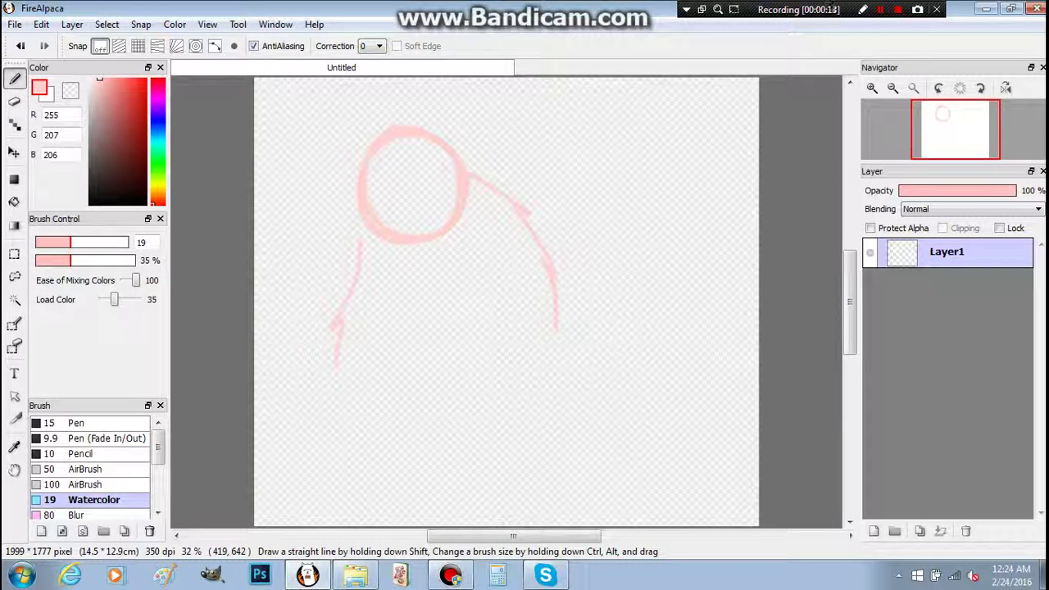
# Step: Sketch the wolf's furry chest, outstretched foreleg, back line and raised bushy tail in light pink with the Watercolor brush
pyautogui.moveTo(338, 332)
pyautogui.mouseDown()
pyautogui.moveTo(352, 393)
pyautogui.moveTo(381, 443)
pyautogui.mouseUp()
pyautogui.moveTo(456, 465)
pyautogui.mouseDown()
pyautogui.moveTo(508, 346)
pyautogui.moveTo(447, 434)
pyautogui.mouseUp()
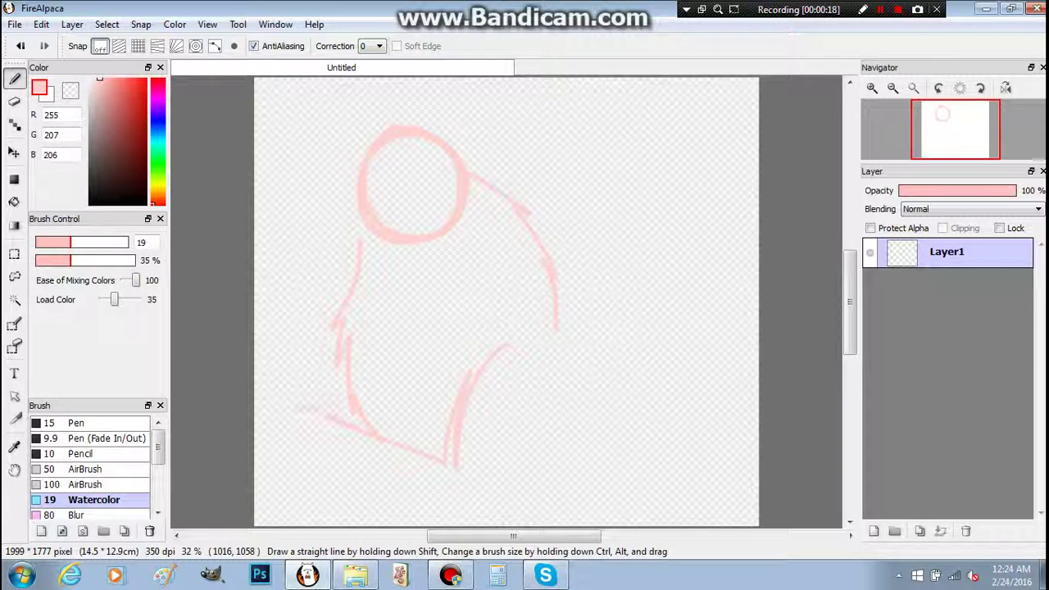
pyautogui.moveTo(326, 415); pyautogui.dragTo(270, 405)
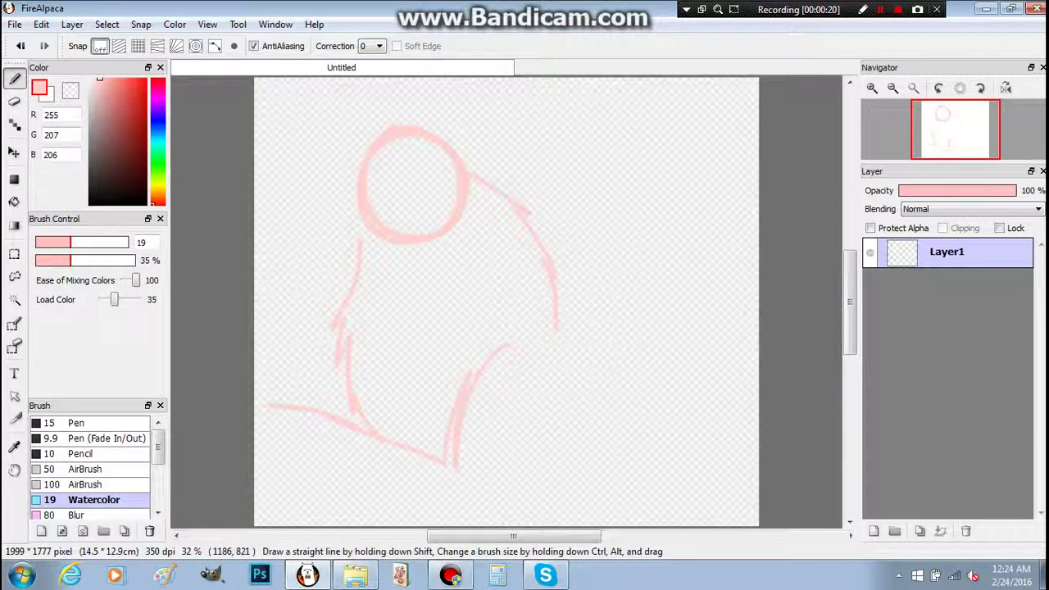
pyautogui.moveTo(558, 308)
pyautogui.mouseDown()
pyautogui.moveTo(605, 386)
pyautogui.moveTo(747, 524)
pyautogui.mouseUp()
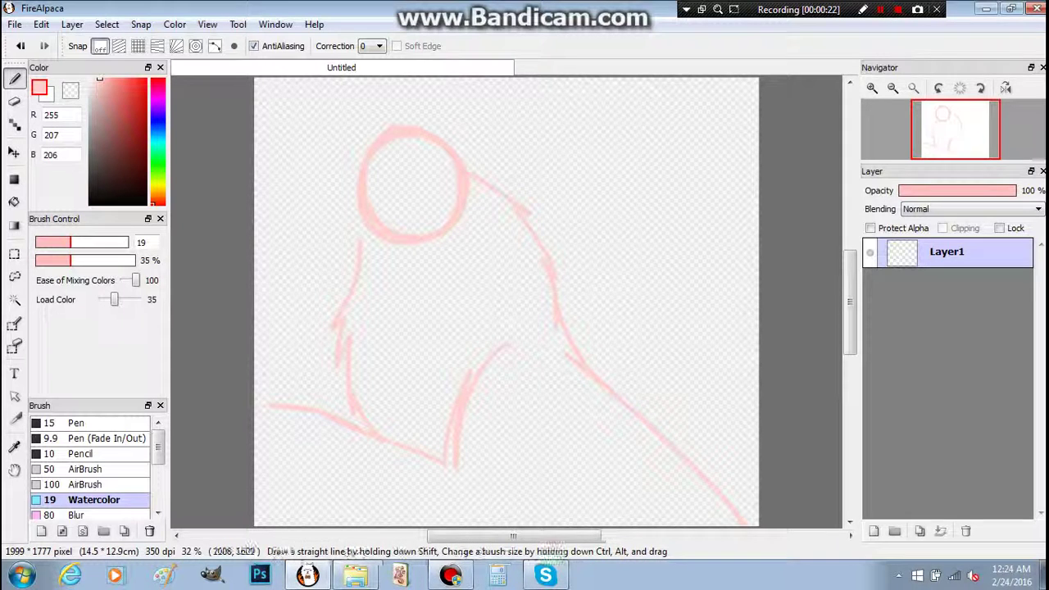
pyautogui.moveTo(666, 387)
pyautogui.mouseDown()
pyautogui.moveTo(643, 311)
pyautogui.moveTo(656, 258)
pyautogui.moveTo(674, 269)
pyautogui.moveTo(726, 209)
pyautogui.moveTo(758, 205)
pyautogui.mouseUp()
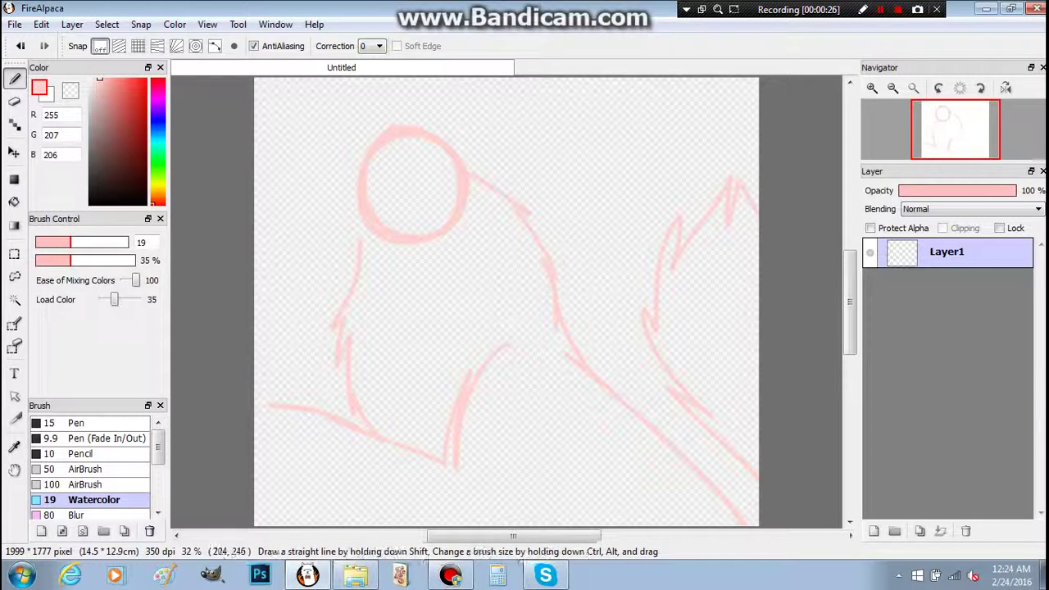
# Step: Sketch the pointed ear behind the head circle, then the muzzle with its nose, fangs and open lower jaw
pyautogui.moveTo(478, 116)
pyautogui.mouseDown()
pyautogui.moveTo(511, 131)
pyautogui.moveTo(491, 170)
pyautogui.mouseUp()
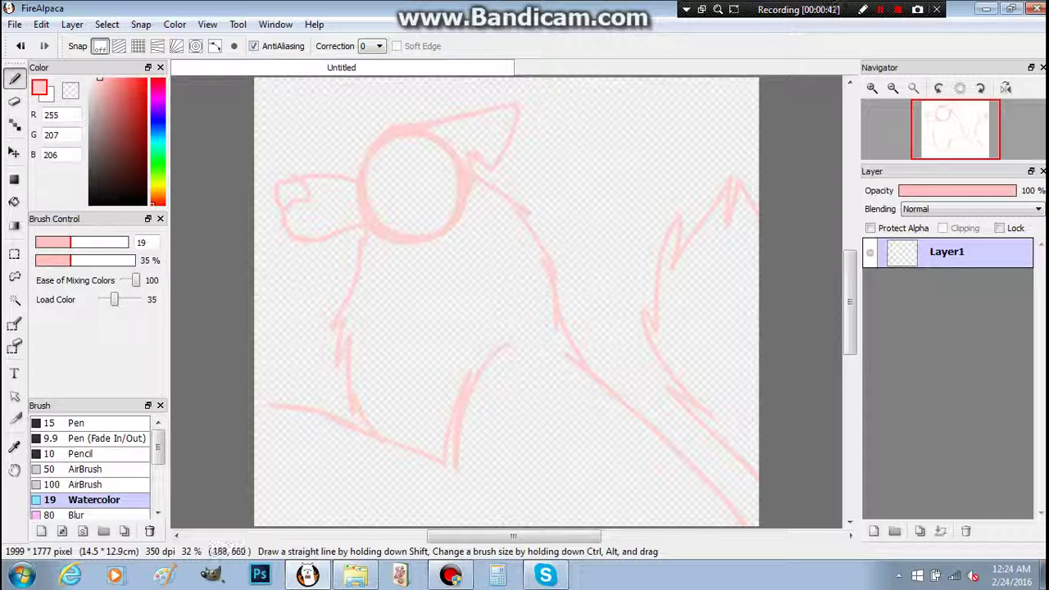
pyautogui.moveTo(310, 243); pyautogui.dragTo(303, 260)
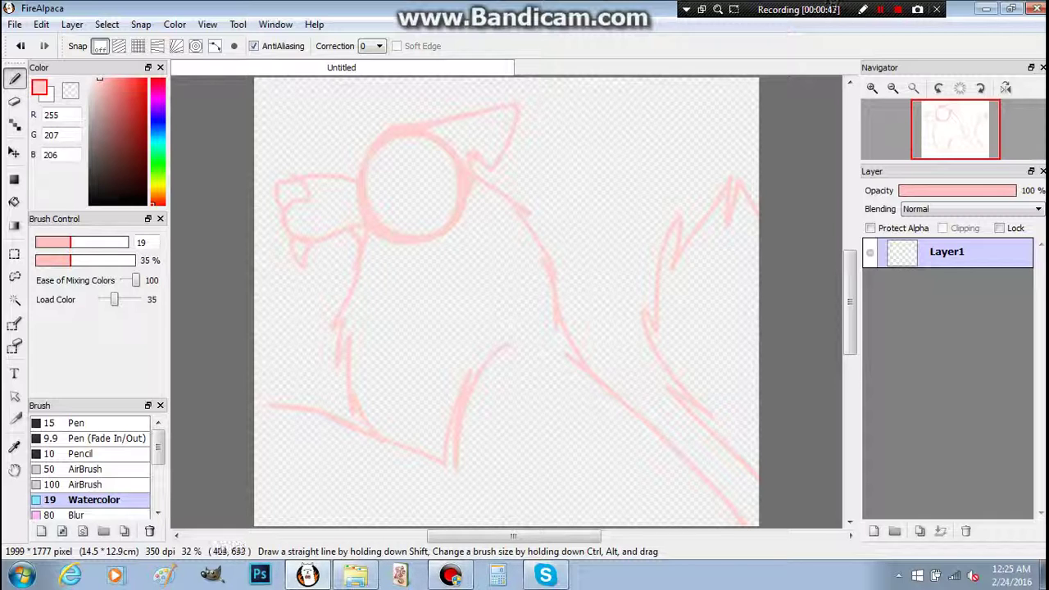
pyautogui.moveTo(306, 261); pyautogui.dragTo(318, 277)
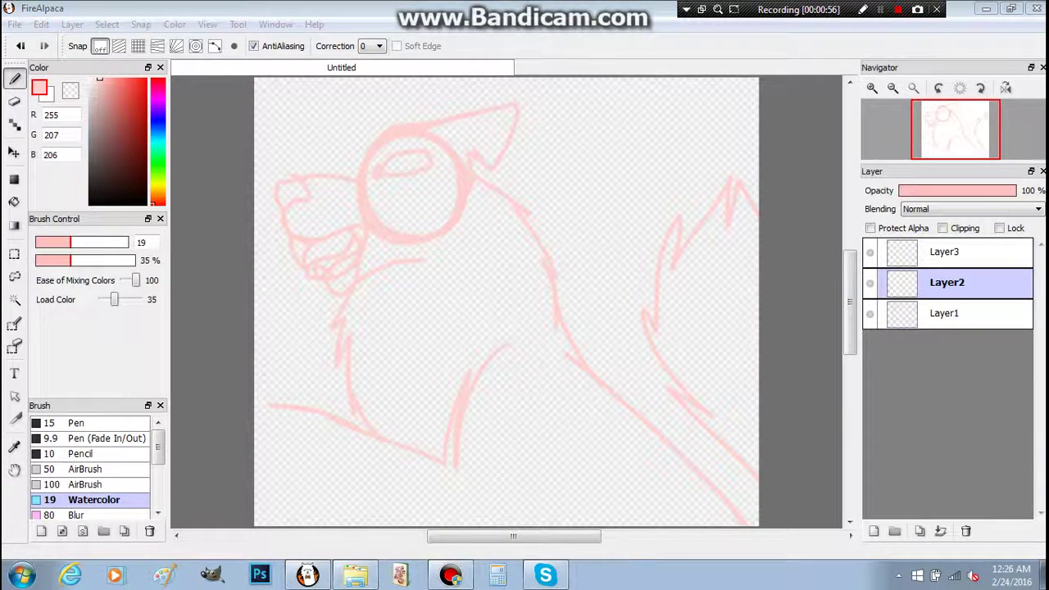
# Step: Ink the slanted eye and round iris on Layer2 with Pen (Fade In/Out) in red (RGB 214, 7, 0)
pyautogui.click(88, 439)
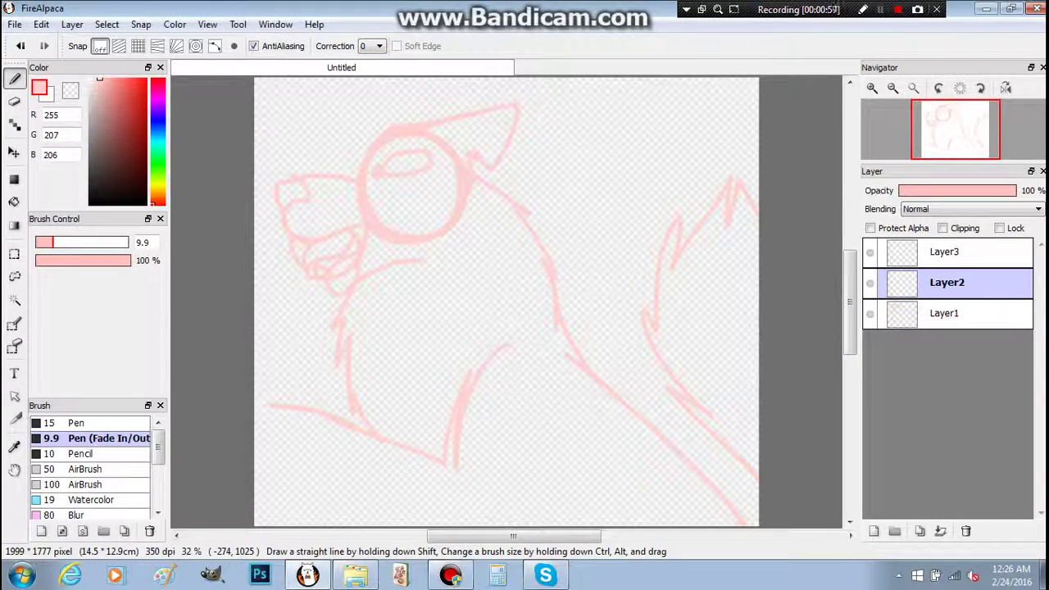
pyautogui.click(144, 97)
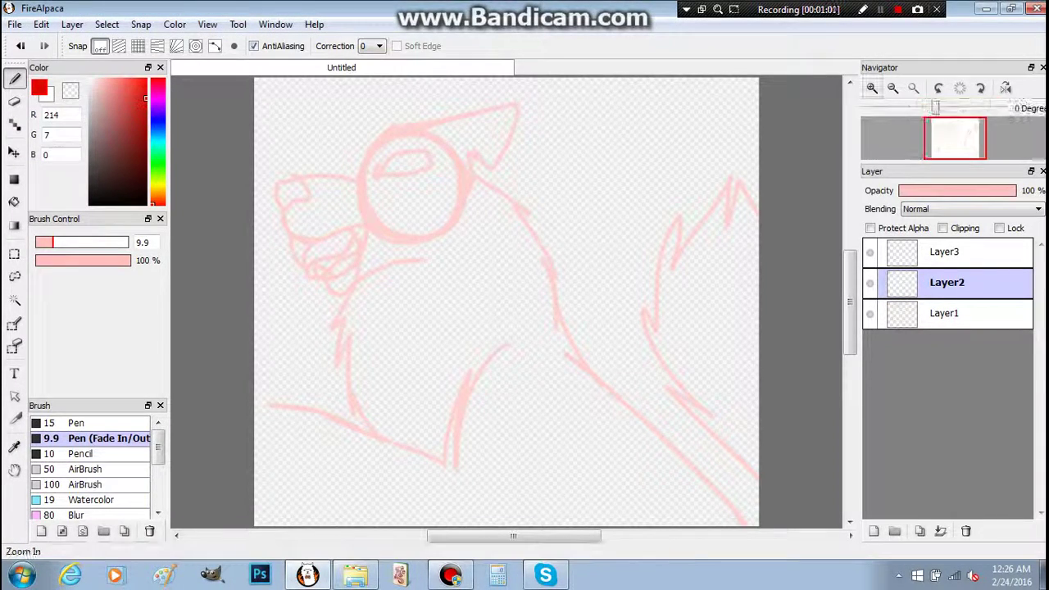
pyautogui.click(872, 88)
pyautogui.click(872, 87)
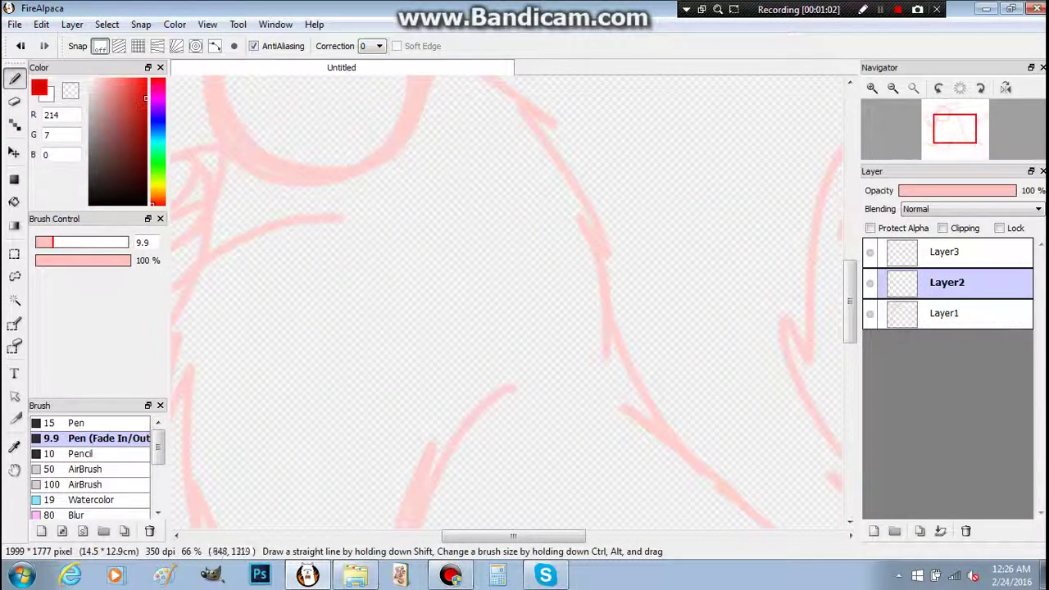
pyautogui.moveTo(513, 536); pyautogui.dragTo(463, 536)
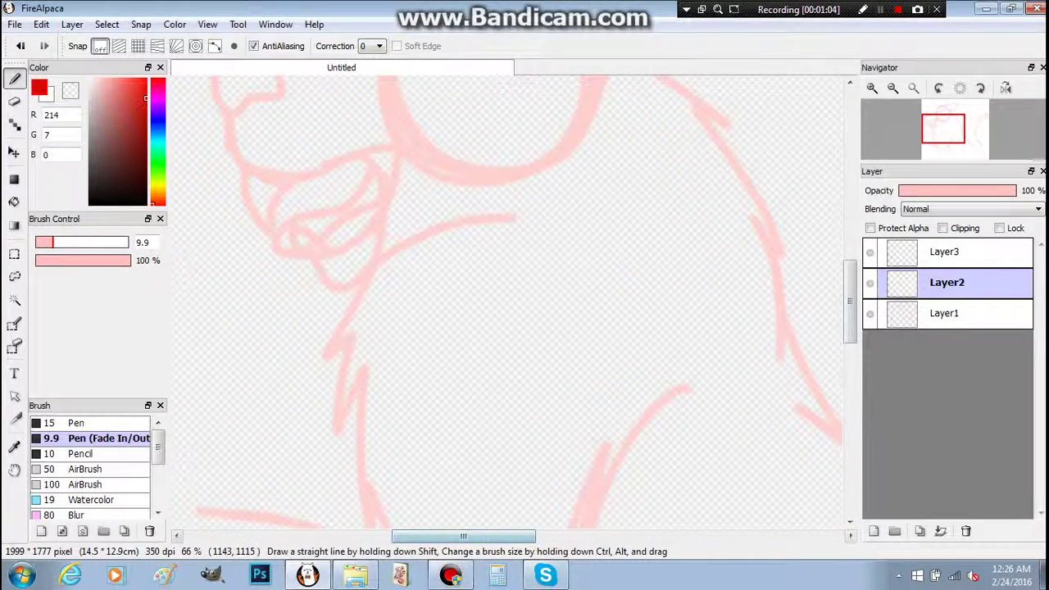
pyautogui.moveTo(849, 301); pyautogui.dragTo(850, 259)
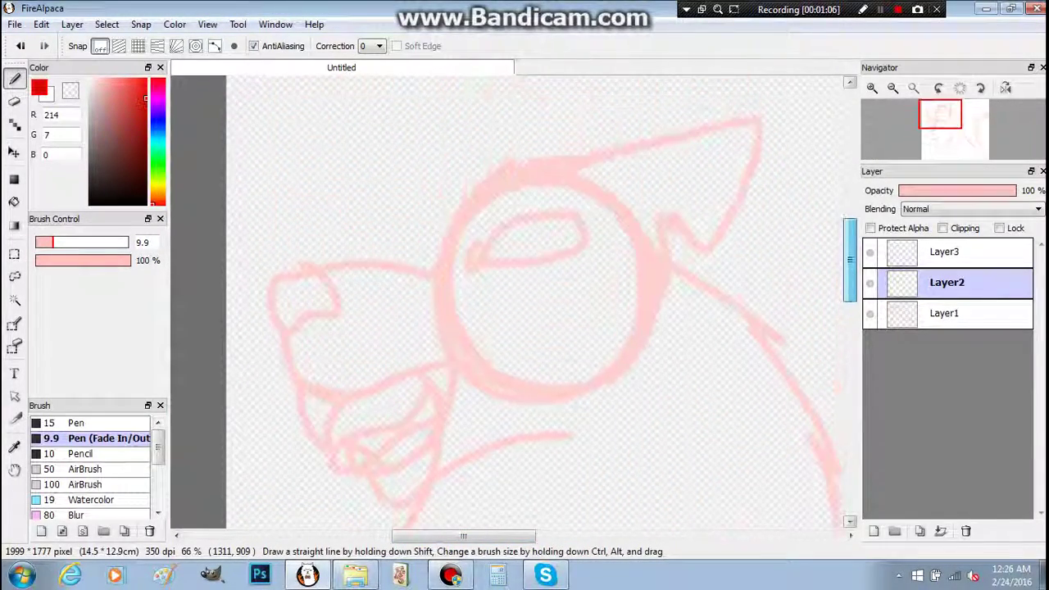
pyautogui.moveTo(482, 237)
pyautogui.mouseDown()
pyautogui.moveTo(472, 253)
pyautogui.moveTo(554, 219)
pyautogui.moveTo(587, 231)
pyautogui.moveTo(583, 273)
pyautogui.moveTo(466, 302)
pyautogui.moveTo(496, 240)
pyautogui.moveTo(500, 301)
pyautogui.moveTo(528, 297)
pyautogui.moveTo(542, 239)
pyautogui.moveTo(520, 231)
pyautogui.mouseUp()
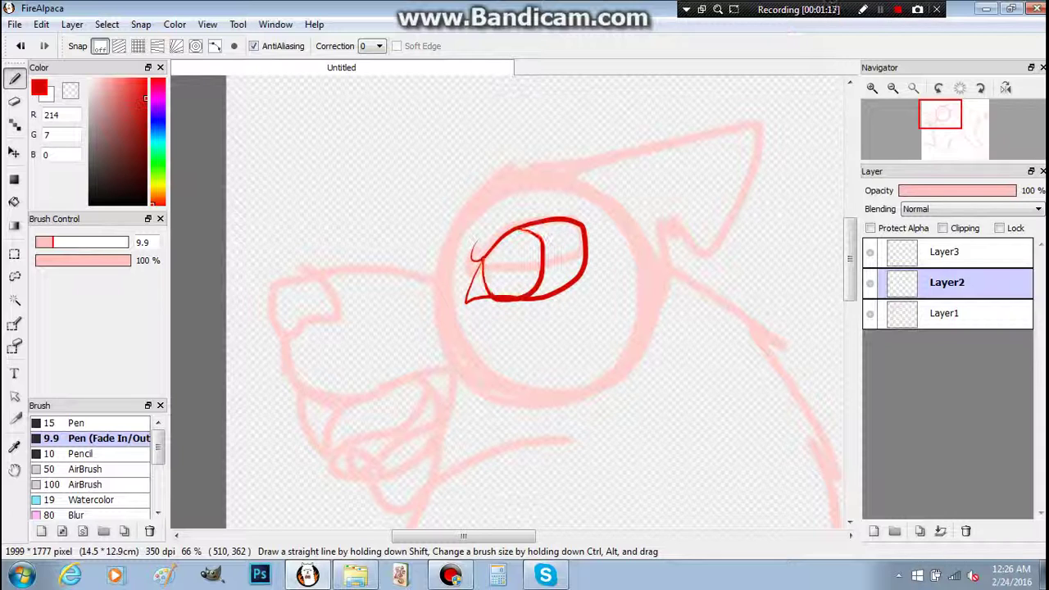
# Step: Ink the pointed ear with its inner edge and fur tufts, plus the wrinkled snout ridge and nose
pyautogui.moveTo(558, 168)
pyautogui.mouseDown()
pyautogui.moveTo(734, 124)
pyautogui.moveTo(742, 226)
pyautogui.moveTo(715, 250)
pyautogui.moveTo(675, 246)
pyautogui.moveTo(662, 283)
pyautogui.mouseUp()
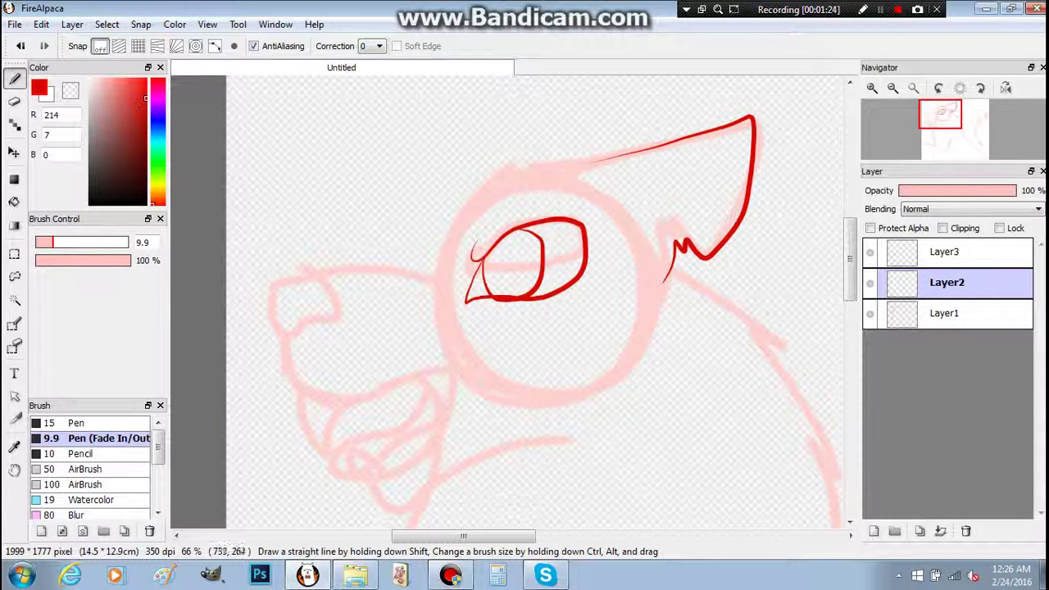
pyautogui.moveTo(600, 208)
pyautogui.mouseDown()
pyautogui.moveTo(636, 215)
pyautogui.moveTo(728, 150)
pyautogui.moveTo(699, 256)
pyautogui.moveTo(664, 260)
pyautogui.moveTo(645, 213)
pyautogui.mouseUp()
pyautogui.moveTo(449, 235)
pyautogui.mouseDown()
pyautogui.moveTo(439, 272)
pyautogui.moveTo(420, 265)
pyautogui.moveTo(411, 279)
pyautogui.moveTo(411, 264)
pyautogui.moveTo(400, 261)
pyautogui.moveTo(394, 277)
pyautogui.moveTo(377, 256)
pyautogui.moveTo(369, 277)
pyautogui.moveTo(357, 254)
pyautogui.moveTo(340, 282)
pyautogui.moveTo(321, 263)
pyautogui.moveTo(322, 291)
pyautogui.moveTo(294, 261)
pyautogui.moveTo(281, 290)
pyautogui.moveTo(320, 286)
pyautogui.mouseUp()
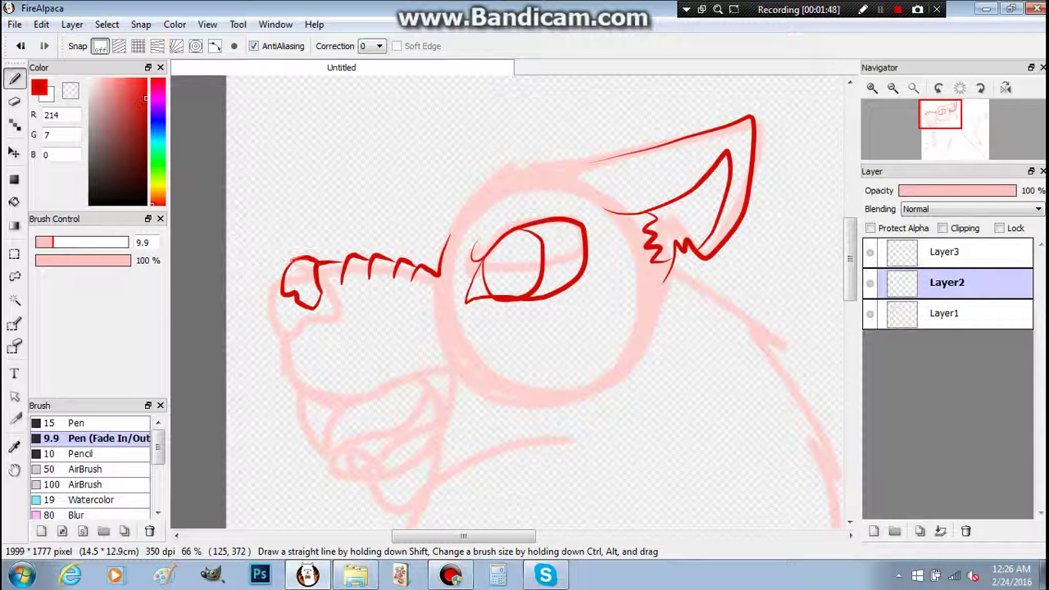
pyautogui.moveTo(301, 305); pyautogui.dragTo(303, 312)
# Step: Ink the open mouth with the curved upper lip, front upper fang, tongue and lower jaw with its fang
pyautogui.moveTo(328, 352)
pyautogui.mouseDown()
pyautogui.moveTo(369, 370)
pyautogui.moveTo(435, 363)
pyautogui.moveTo(508, 373)
pyautogui.moveTo(521, 418)
pyautogui.moveTo(509, 439)
pyautogui.moveTo(468, 459)
pyautogui.mouseUp()
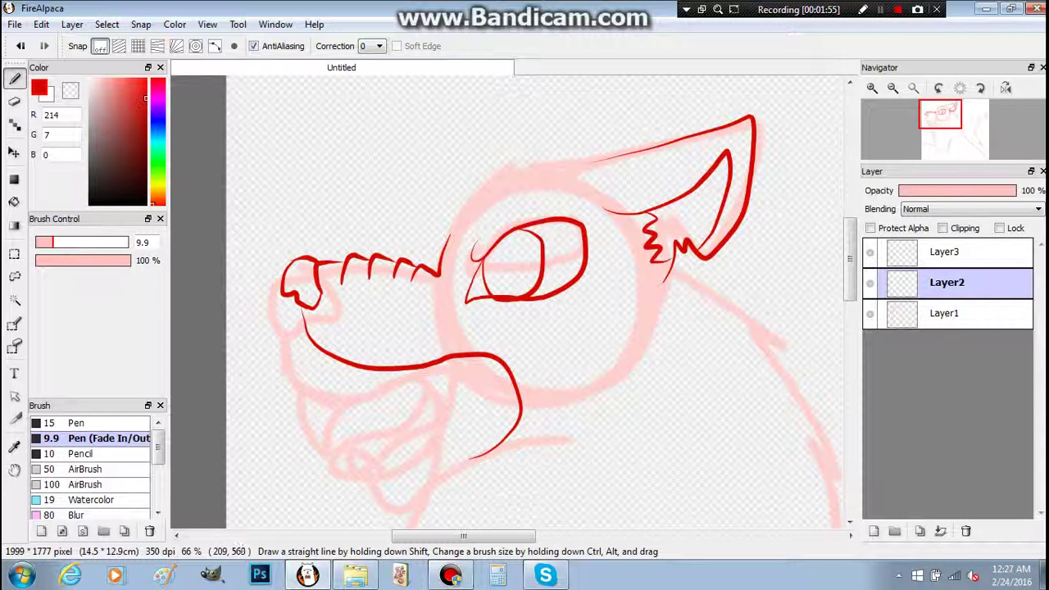
pyautogui.moveTo(327, 356)
pyautogui.mouseDown()
pyautogui.moveTo(321, 398)
pyautogui.moveTo(331, 417)
pyautogui.moveTo(375, 368)
pyautogui.moveTo(429, 371)
pyautogui.moveTo(471, 394)
pyautogui.moveTo(488, 459)
pyautogui.mouseUp()
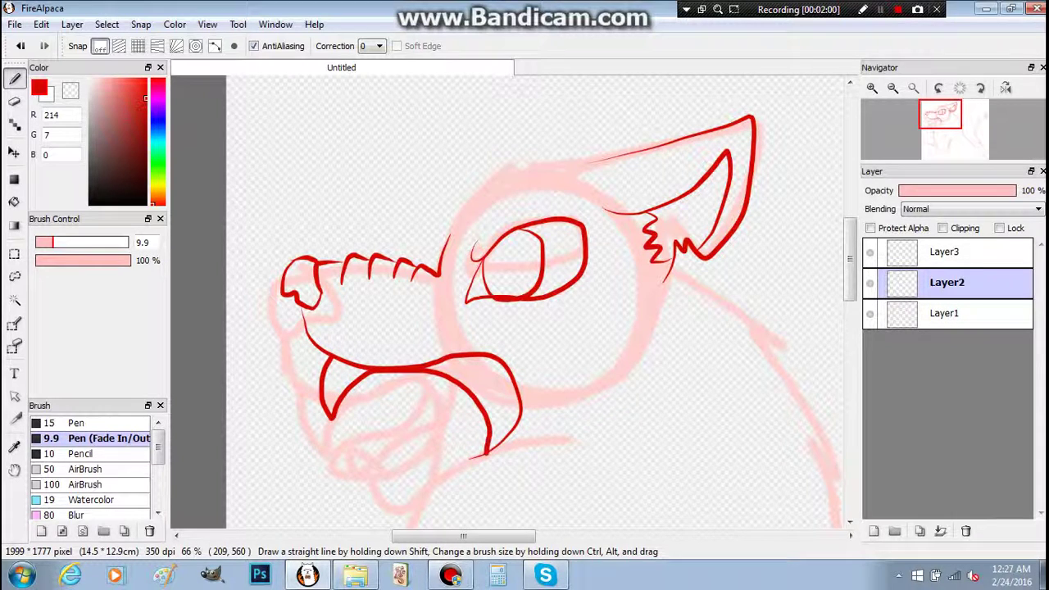
pyautogui.moveTo(468, 396)
pyautogui.mouseDown()
pyautogui.moveTo(438, 429)
pyautogui.moveTo(357, 437)
pyautogui.mouseUp()
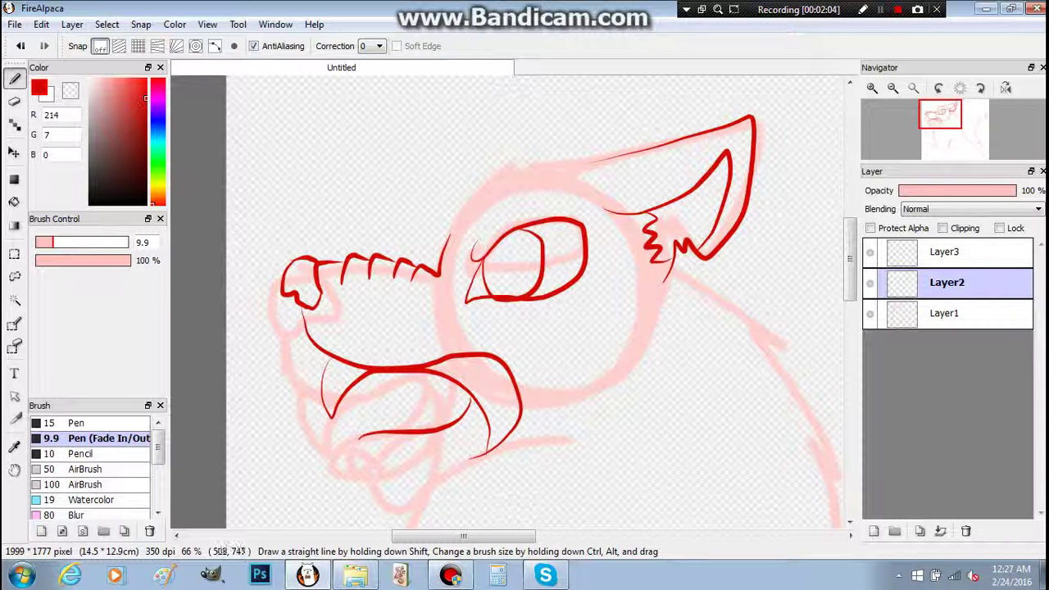
pyautogui.moveTo(487, 451)
pyautogui.mouseDown()
pyautogui.moveTo(366, 473)
pyautogui.moveTo(341, 433)
pyautogui.moveTo(348, 418)
pyautogui.moveTo(373, 465)
pyautogui.mouseUp()
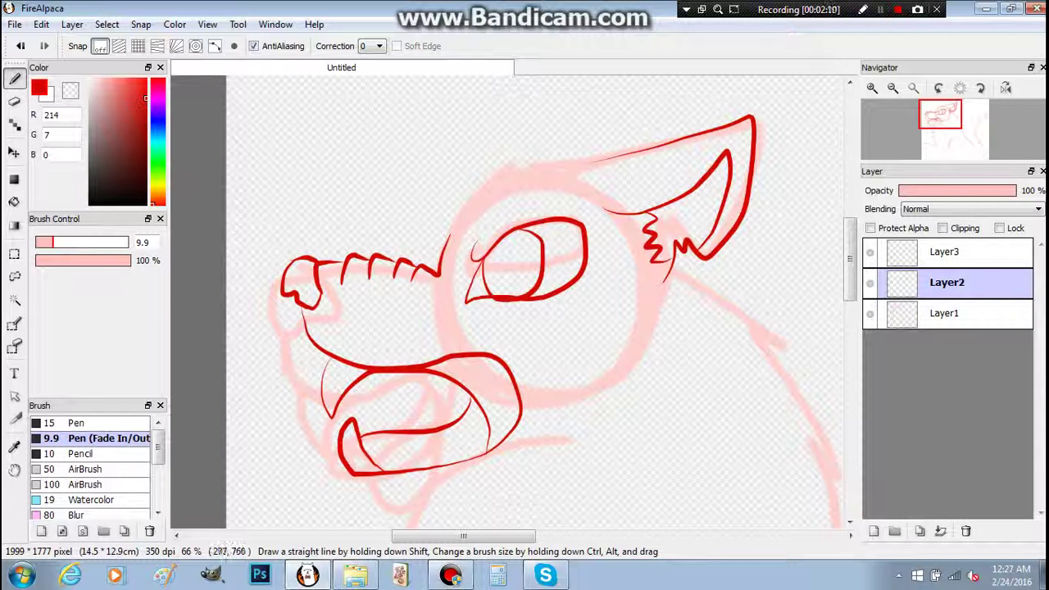
# Step: Ink a row of small pointed teeth along the lower jaw and two beneath the upper lip
pyautogui.moveTo(373, 461); pyautogui.dragTo(387, 461)
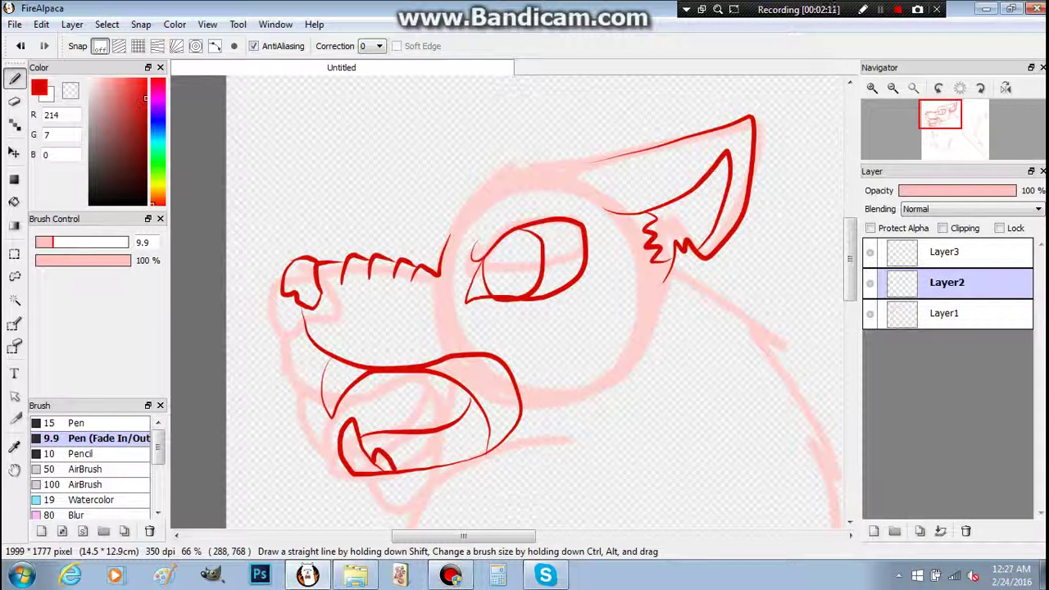
pyautogui.moveTo(426, 462); pyautogui.dragTo(461, 446)
pyautogui.hotkey('ctrl', 'z')
pyautogui.hotkey('ctrl', 'z')
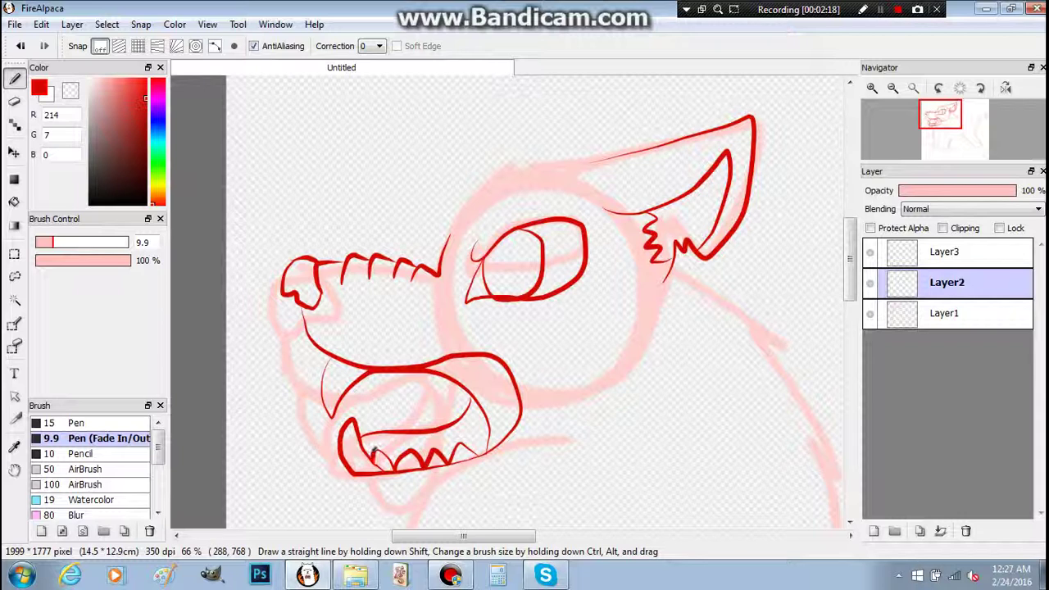
pyautogui.moveTo(369, 374)
pyautogui.mouseDown()
pyautogui.moveTo(381, 402)
pyautogui.moveTo(387, 373)
pyautogui.moveTo(418, 372)
pyautogui.mouseUp()
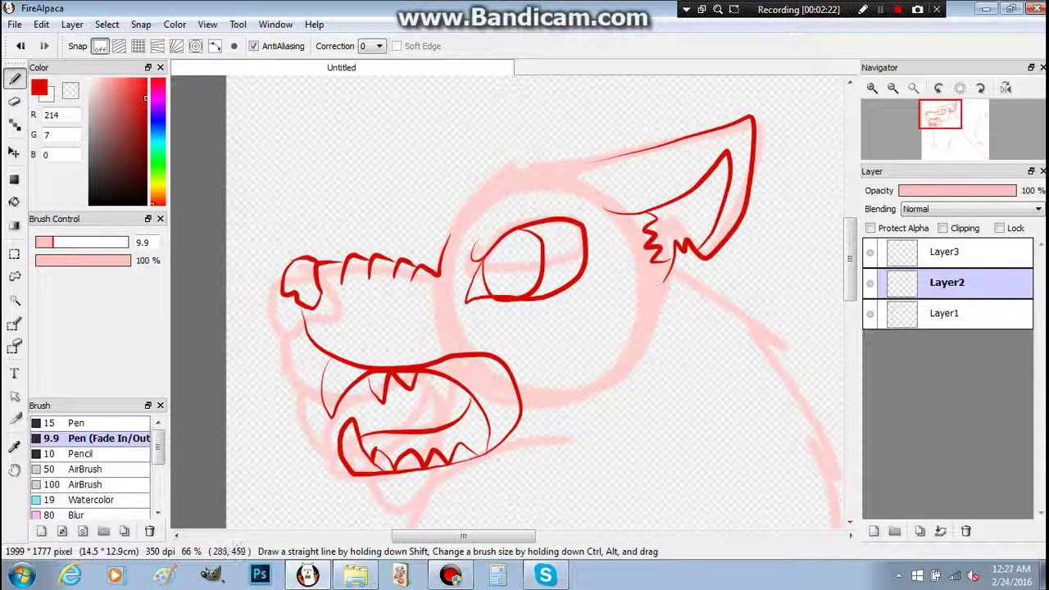
# Step: Ink a curved crease along the side of the snout and the forehead line from the brow to the ear
pyautogui.moveTo(340, 296)
pyautogui.mouseDown()
pyautogui.moveTo(407, 293)
pyautogui.moveTo(449, 308)
pyautogui.mouseUp()
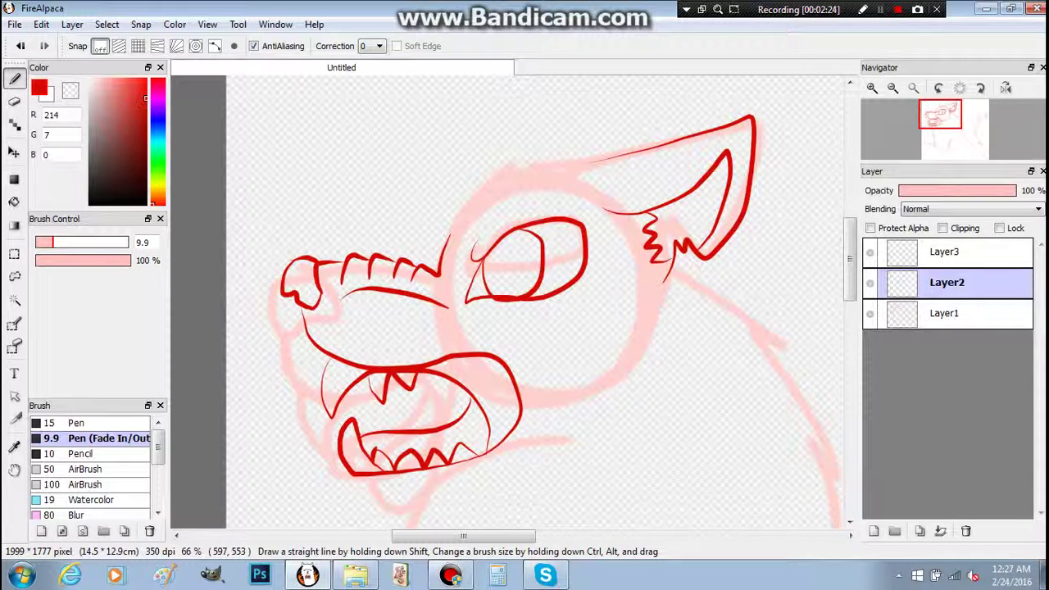
pyautogui.click(892, 88)
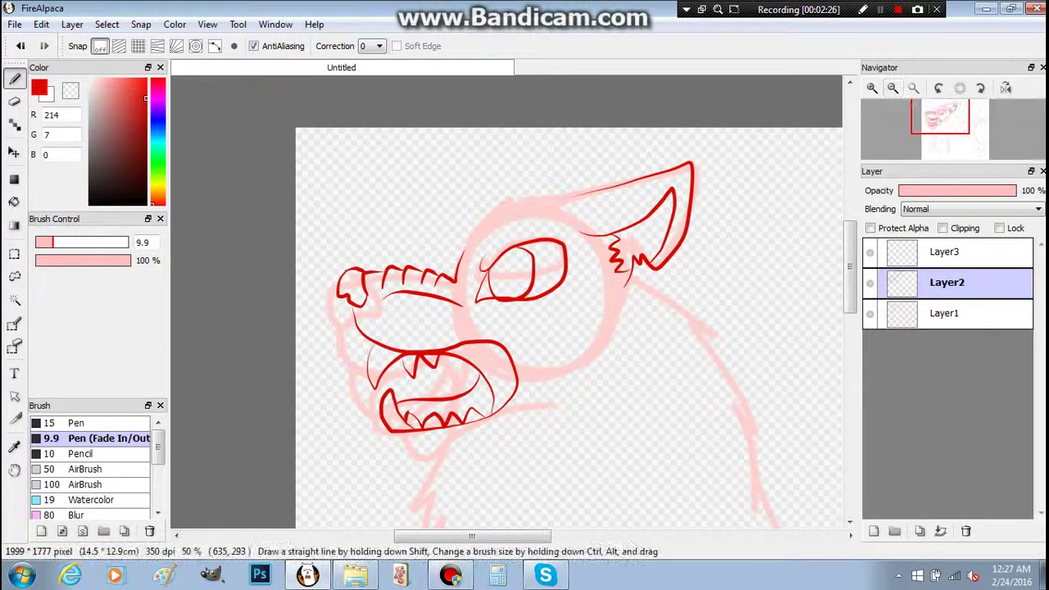
pyautogui.moveTo(461, 254)
pyautogui.mouseDown()
pyautogui.moveTo(476, 211)
pyautogui.moveTo(544, 177)
pyautogui.moveTo(620, 187)
pyautogui.mouseUp()
pyautogui.moveTo(460, 262); pyautogui.dragTo(466, 240)
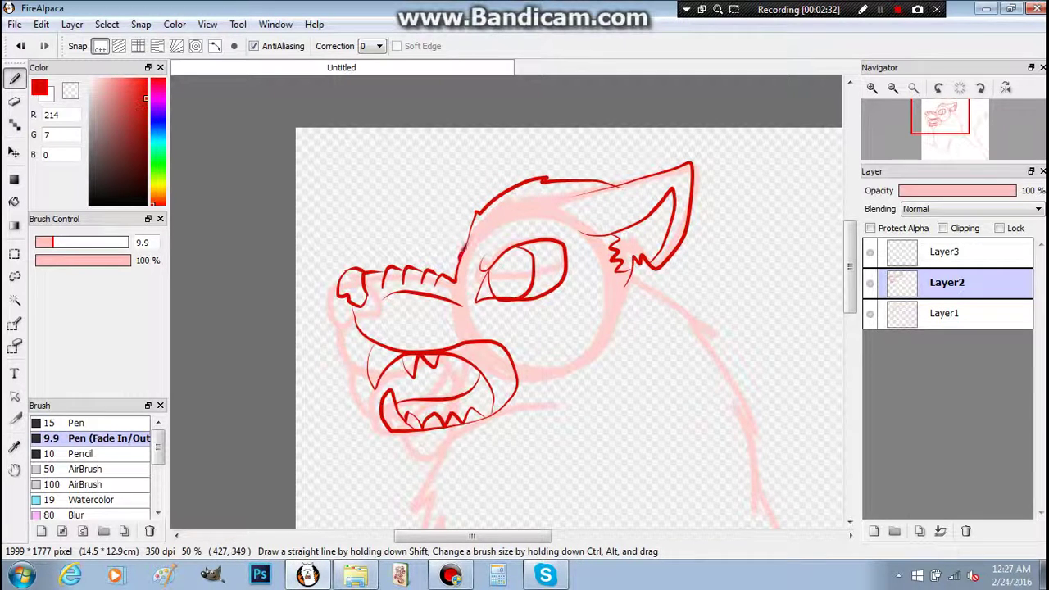
# Step: Ink the chin and jawline below the mouth and the jagged cheek fur hanging below the ear
pyautogui.scroll(-5, 569, 302)
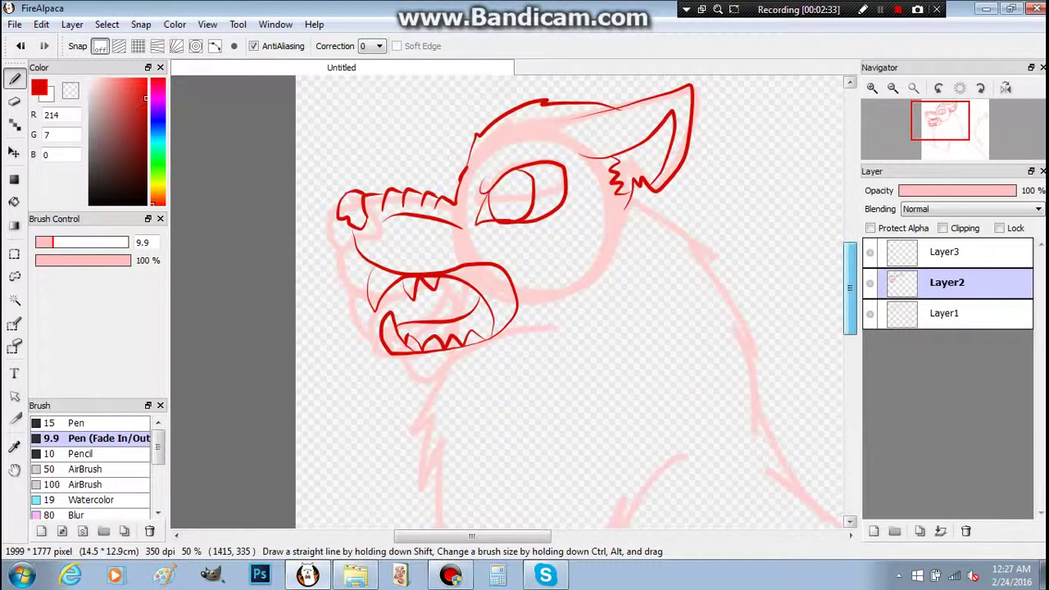
pyautogui.moveTo(391, 236)
pyautogui.mouseDown()
pyautogui.moveTo(415, 271)
pyautogui.moveTo(434, 273)
pyautogui.moveTo(560, 233)
pyautogui.mouseUp()
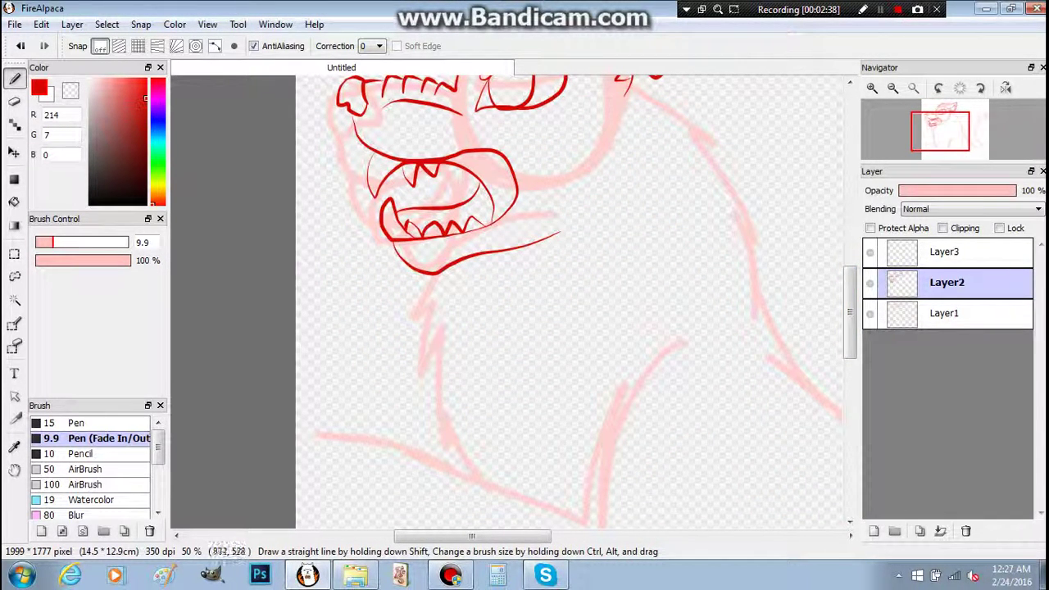
pyautogui.moveTo(633, 103)
pyautogui.mouseDown()
pyautogui.moveTo(677, 153)
pyautogui.moveTo(671, 245)
pyautogui.moveTo(608, 287)
pyautogui.moveTo(597, 261)
pyautogui.mouseUp()
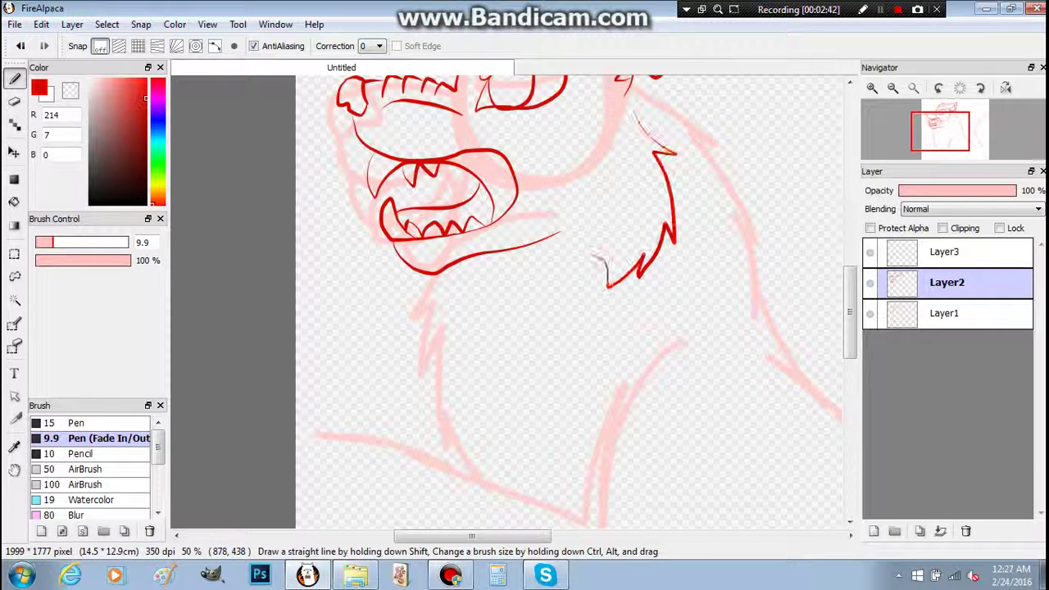
# Step: Ink the outstretched foreleg with three claws, jagged elbow fur and the shoulder lines above it
pyautogui.scroll(-5, 573, 303)
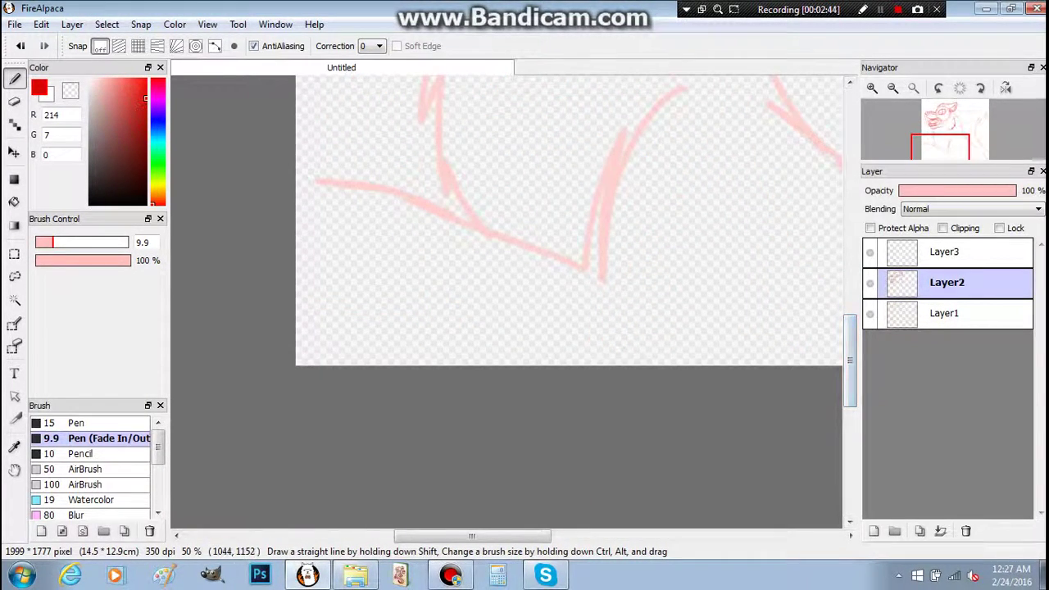
pyautogui.moveTo(663, 98)
pyautogui.mouseDown()
pyautogui.moveTo(610, 175)
pyautogui.moveTo(629, 165)
pyautogui.moveTo(616, 211)
pyautogui.moveTo(624, 286)
pyautogui.moveTo(430, 216)
pyautogui.moveTo(352, 214)
pyautogui.moveTo(319, 239)
pyautogui.moveTo(309, 273)
pyautogui.moveTo(321, 254)
pyautogui.moveTo(363, 253)
pyautogui.moveTo(334, 259)
pyautogui.moveTo(322, 300)
pyautogui.moveTo(339, 280)
pyautogui.moveTo(390, 277)
pyautogui.mouseUp()
pyautogui.moveTo(366, 331)
pyautogui.mouseDown()
pyautogui.moveTo(405, 286)
pyautogui.moveTo(686, 353)
pyautogui.moveTo(683, 334)
pyautogui.moveTo(699, 353)
pyautogui.moveTo(741, 279)
pyautogui.moveTo(759, 270)
pyautogui.moveTo(767, 211)
pyautogui.moveTo(783, 258)
pyautogui.moveTo(777, 160)
pyautogui.mouseUp()
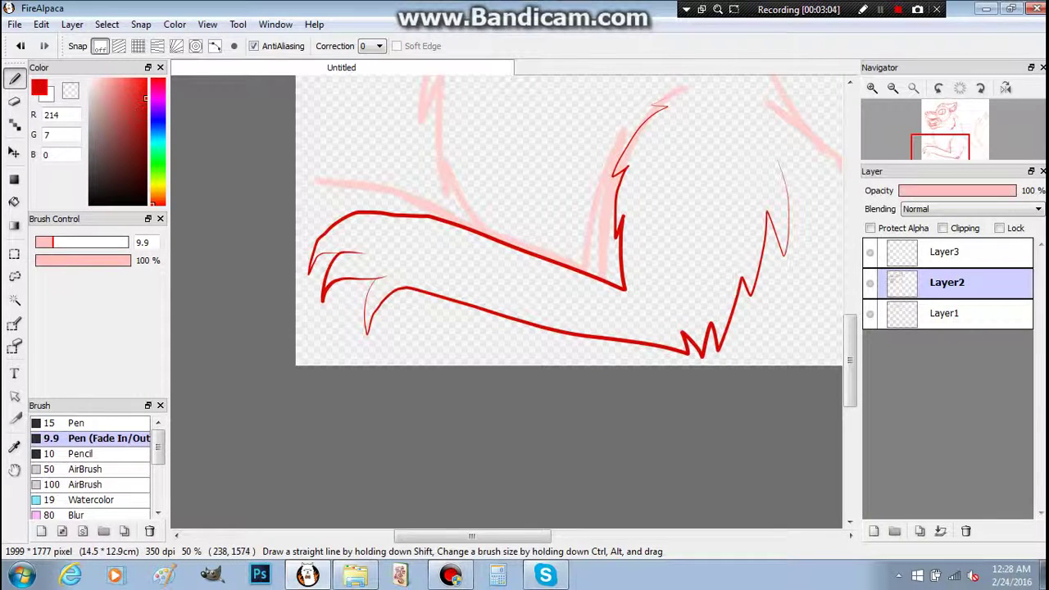
# Step: Ink the jagged chest fur from the chin to the foreleg and a short fur tuft beneath the foreleg
pyautogui.moveTo(850, 359); pyautogui.dragTo(849, 332)
pyautogui.moveTo(449, 133)
pyautogui.mouseDown()
pyautogui.moveTo(426, 192)
pyautogui.moveTo(456, 189)
pyautogui.moveTo(419, 255)
pyautogui.moveTo(441, 231)
pyautogui.moveTo(431, 293)
pyautogui.moveTo(460, 353)
pyautogui.mouseUp()
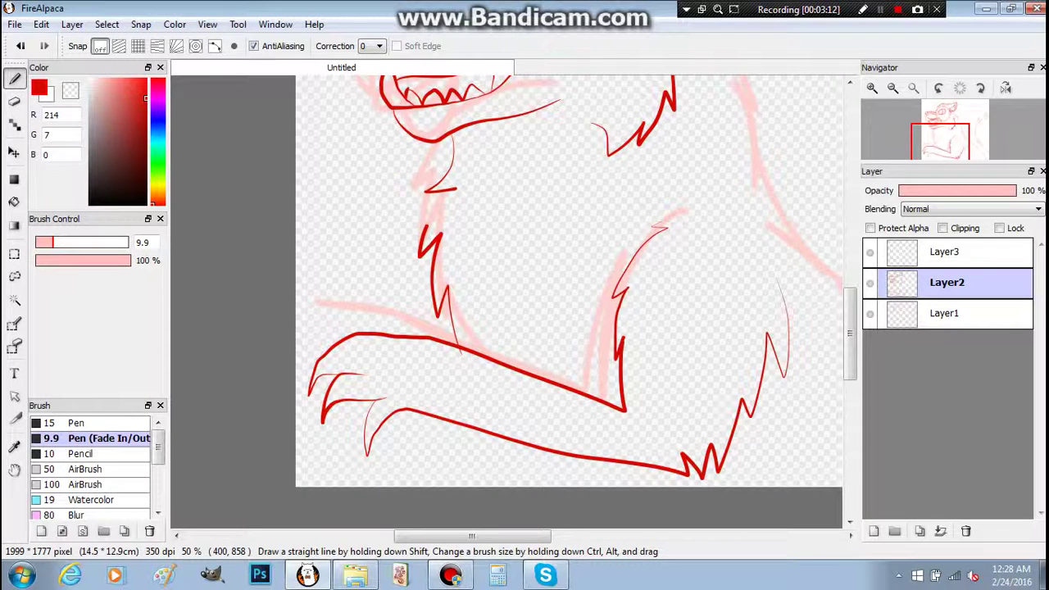
pyautogui.moveTo(475, 440)
pyautogui.mouseDown()
pyautogui.moveTo(496, 459)
pyautogui.moveTo(489, 484)
pyautogui.mouseUp()
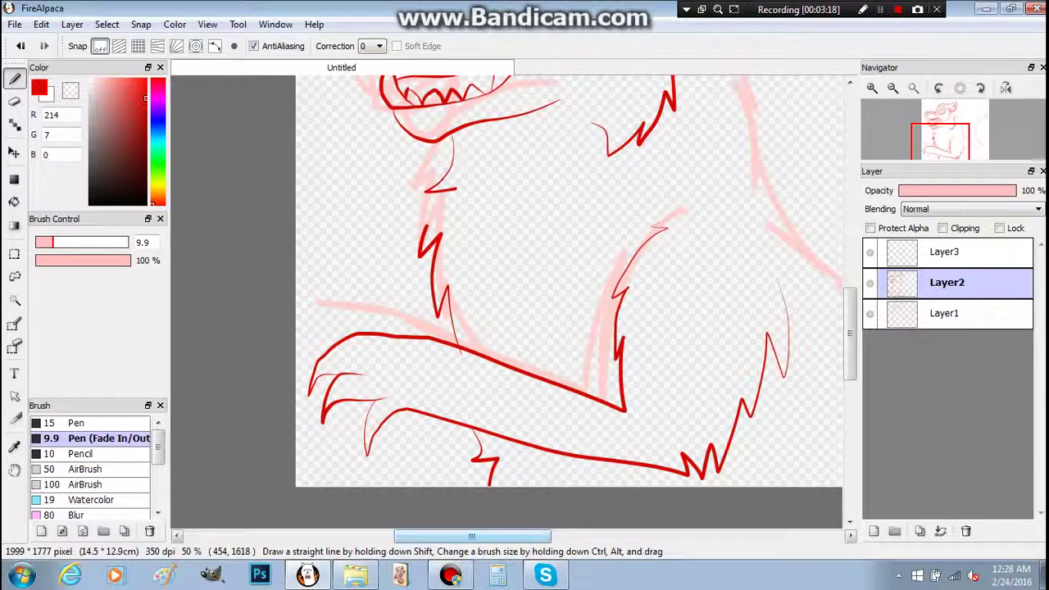
# Step: Ink the neck and back outline with jagged fur tufts from behind the ear down toward the tail base
pyautogui.moveTo(472, 536); pyautogui.dragTo(536, 536)
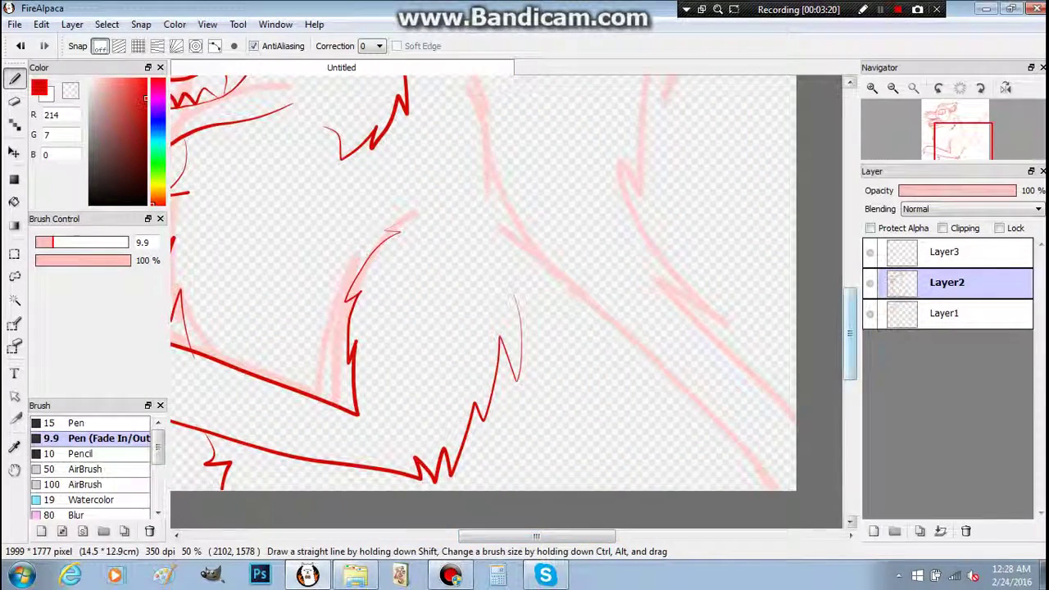
pyautogui.moveTo(849, 333); pyautogui.dragTo(850, 294)
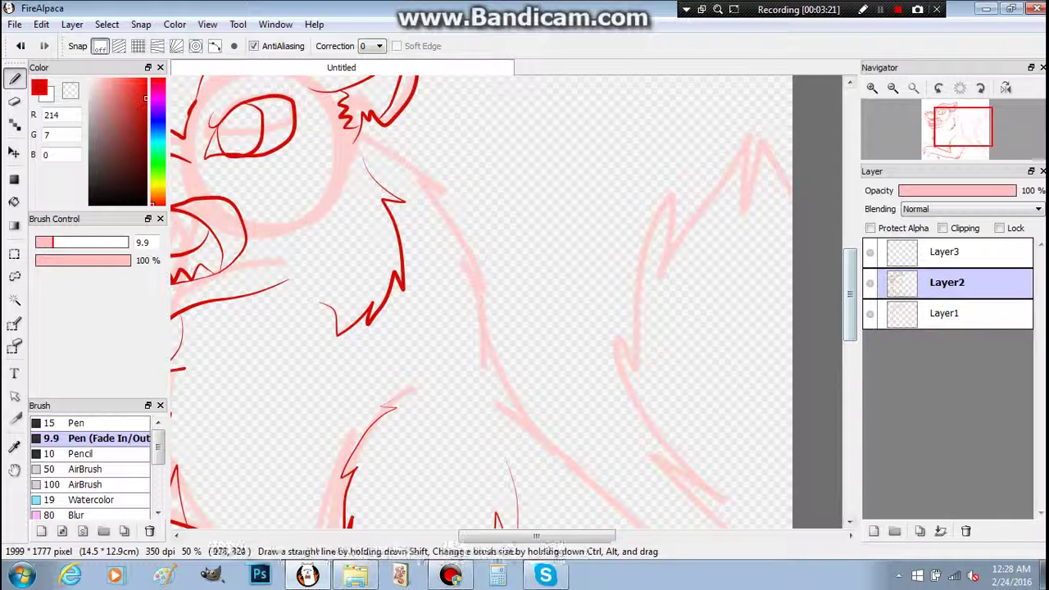
pyautogui.moveTo(401, 113)
pyautogui.mouseDown()
pyautogui.moveTo(503, 153)
pyautogui.moveTo(562, 293)
pyautogui.moveTo(542, 282)
pyautogui.moveTo(610, 416)
pyautogui.moveTo(643, 516)
pyautogui.mouseUp()
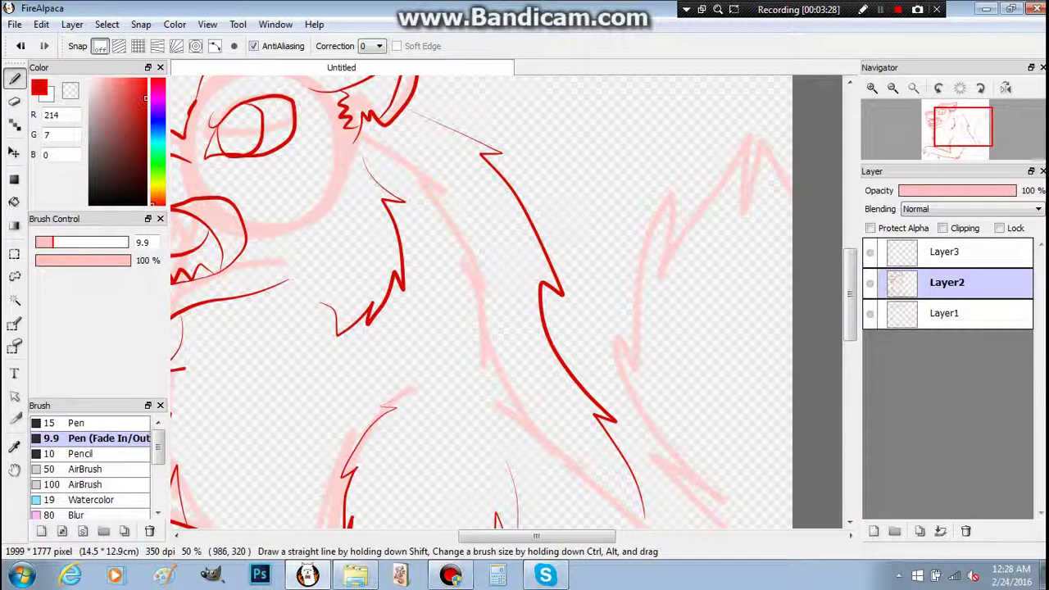
# Step: Ink the neck line up to the ear and extend the jagged lower back line down to the canvas edge
pyautogui.moveTo(414, 112); pyautogui.dragTo(449, 128)
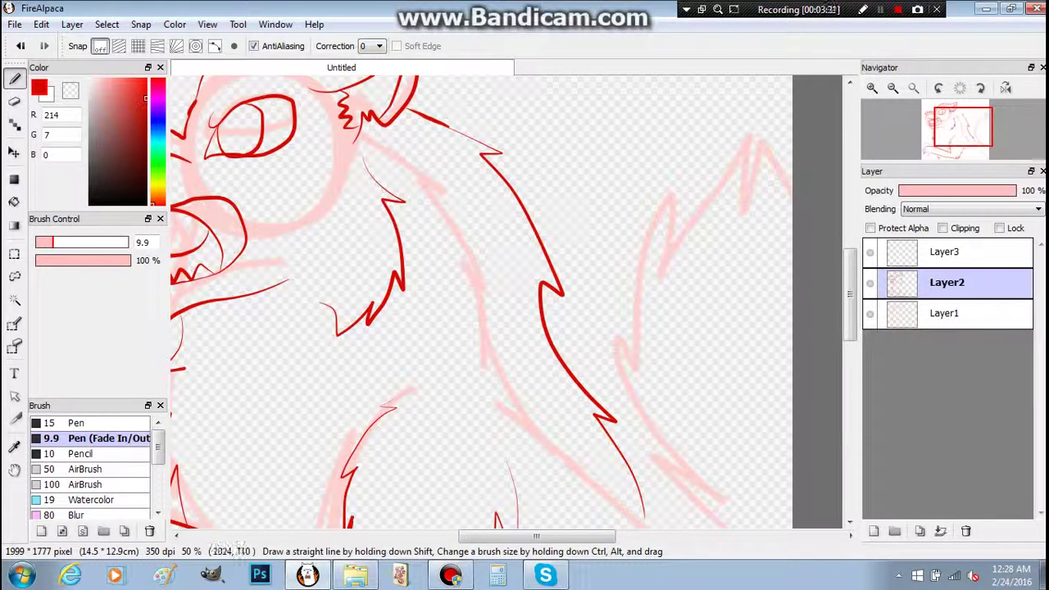
pyautogui.scroll(-3, 850, 295)
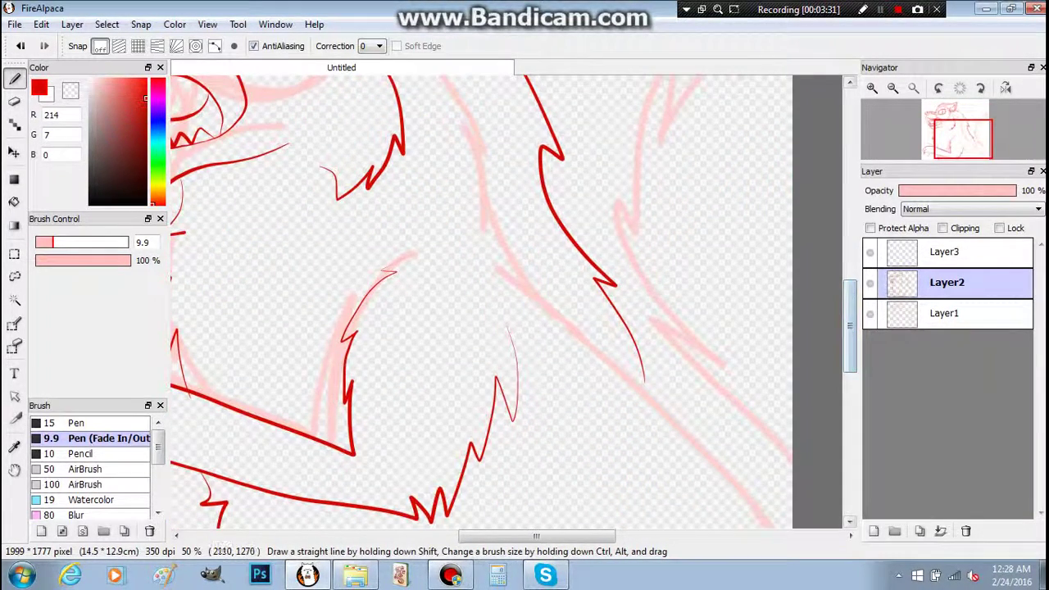
pyautogui.scroll(-3, 850, 328)
pyautogui.moveTo(642, 261)
pyautogui.mouseDown()
pyautogui.moveTo(669, 297)
pyautogui.moveTo(738, 327)
pyautogui.moveTo(728, 331)
pyautogui.moveTo(792, 391)
pyautogui.mouseUp()
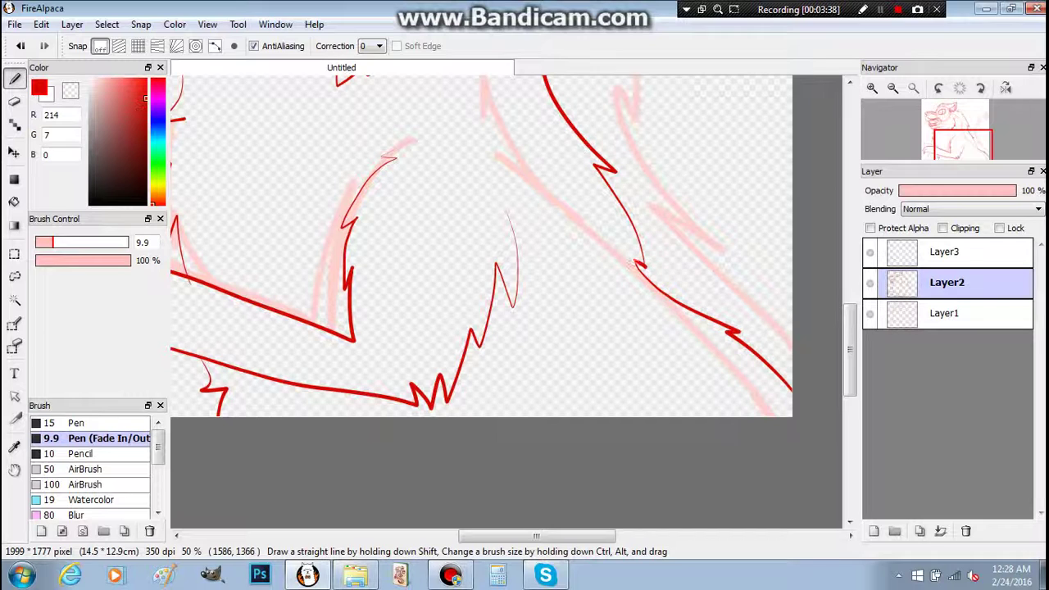
# Step: Ink the raised tail's outline with jagged fur tufts along its inner side and a spiky tip
pyautogui.click(892, 88)
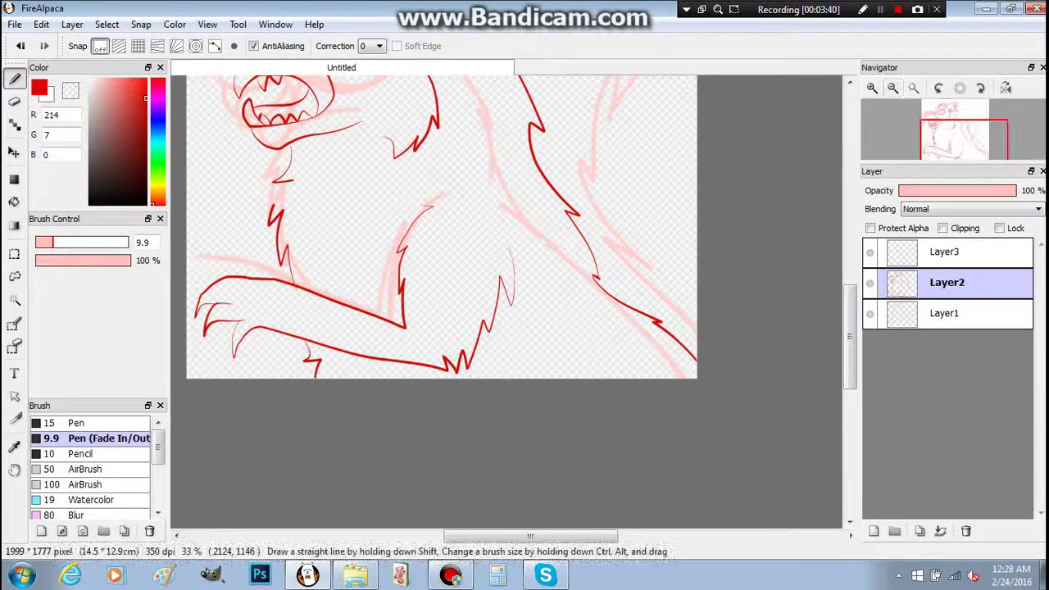
pyautogui.moveTo(850, 336); pyautogui.dragTo(850, 326)
pyautogui.scroll(2, 850, 328)
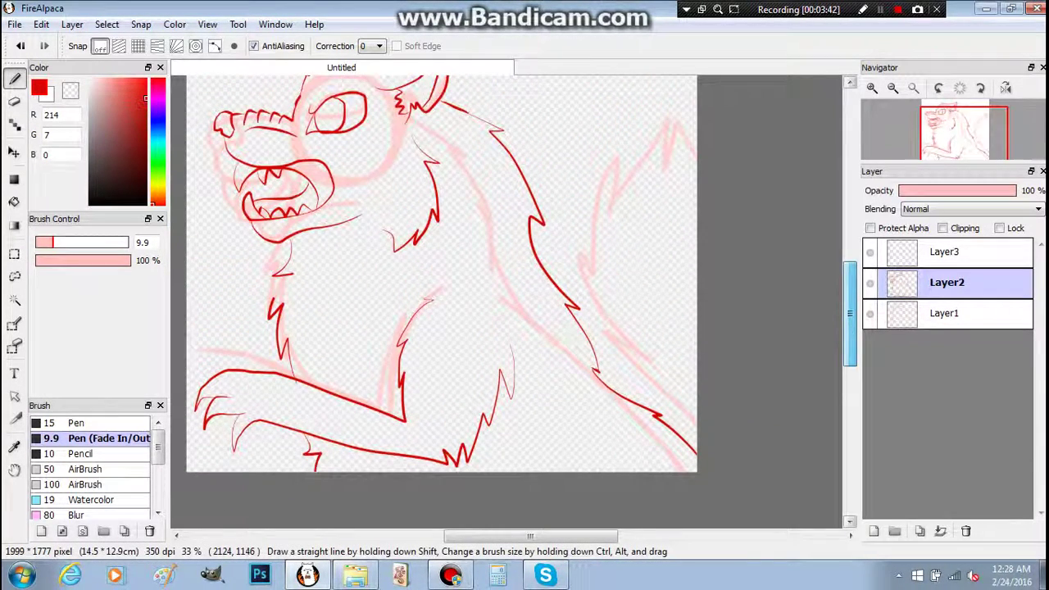
pyautogui.moveTo(676, 401)
pyautogui.mouseDown()
pyautogui.moveTo(619, 356)
pyautogui.moveTo(586, 241)
pyautogui.moveTo(665, 107)
pyautogui.moveTo(667, 152)
pyautogui.mouseUp()
pyautogui.moveTo(672, 112); pyautogui.dragTo(699, 148)
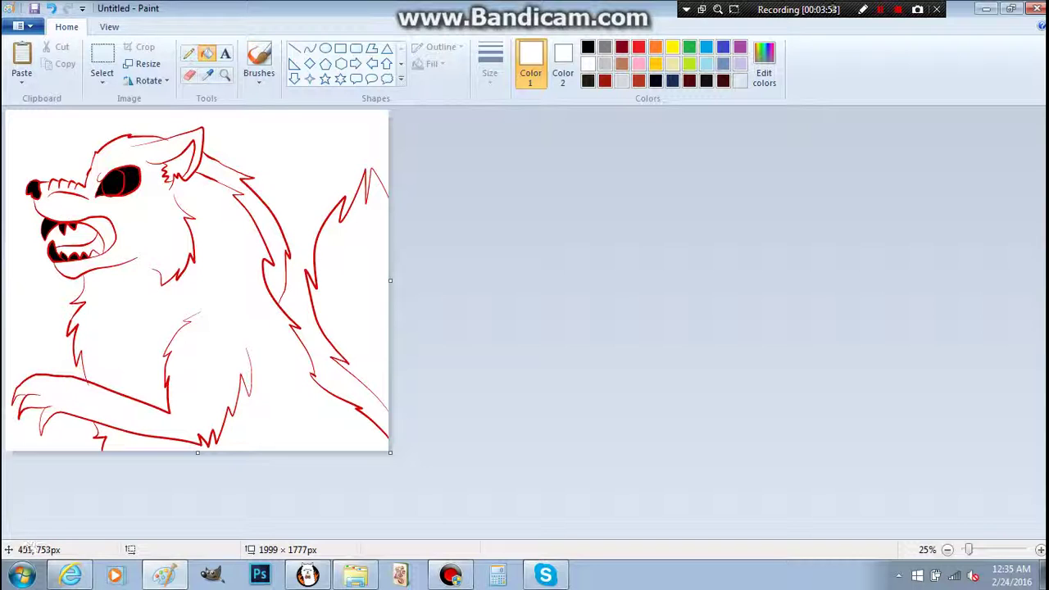
# Step: Switch to Paint and fill the wolf's black nose and all sections of the eye with white
pyautogui.click(83, 254)
pyautogui.hotkey('ctrl', 'y')
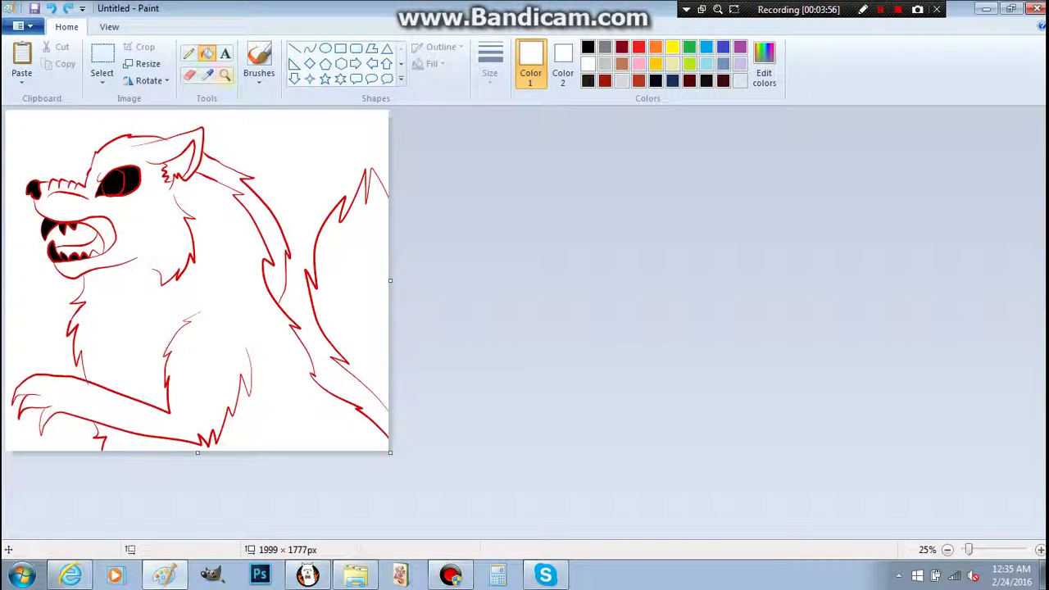
pyautogui.click(225, 75)
pyautogui.click(109, 276)
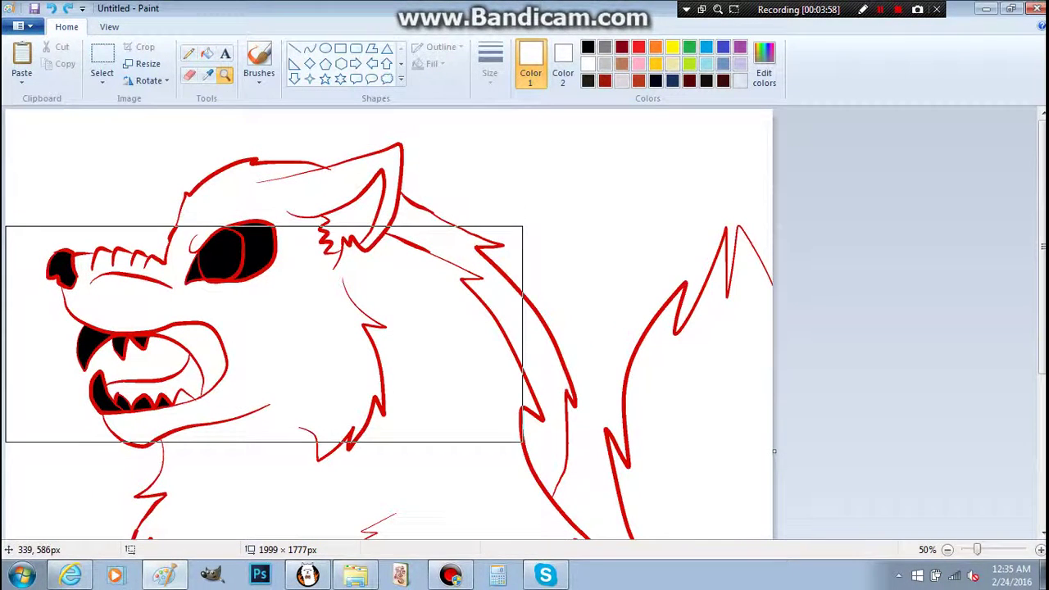
pyautogui.click(207, 54)
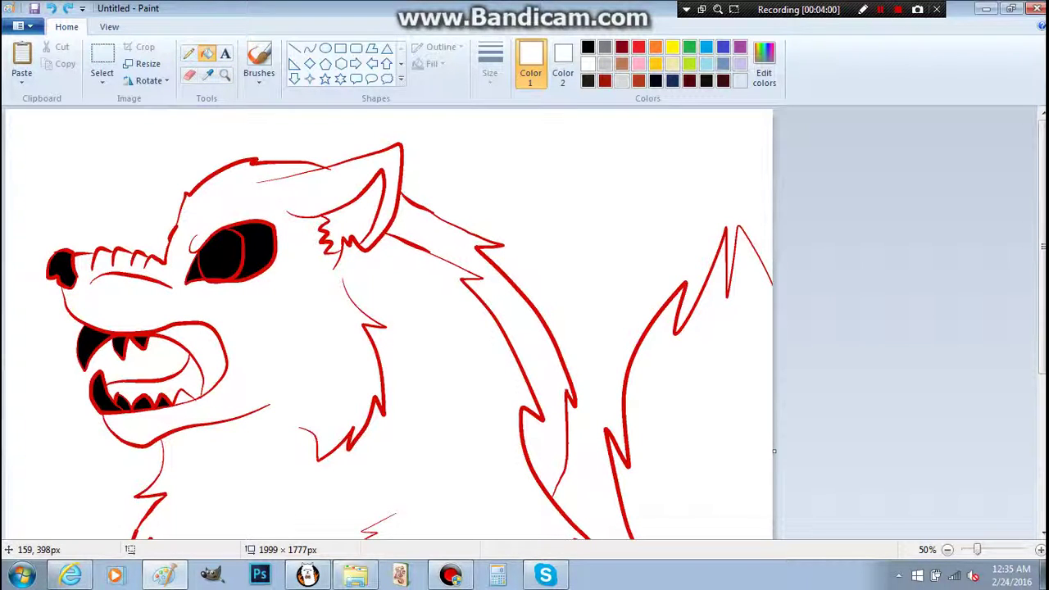
pyautogui.click(71, 275)
pyautogui.click(196, 272)
pyautogui.click(224, 260)
pyautogui.click(259, 249)
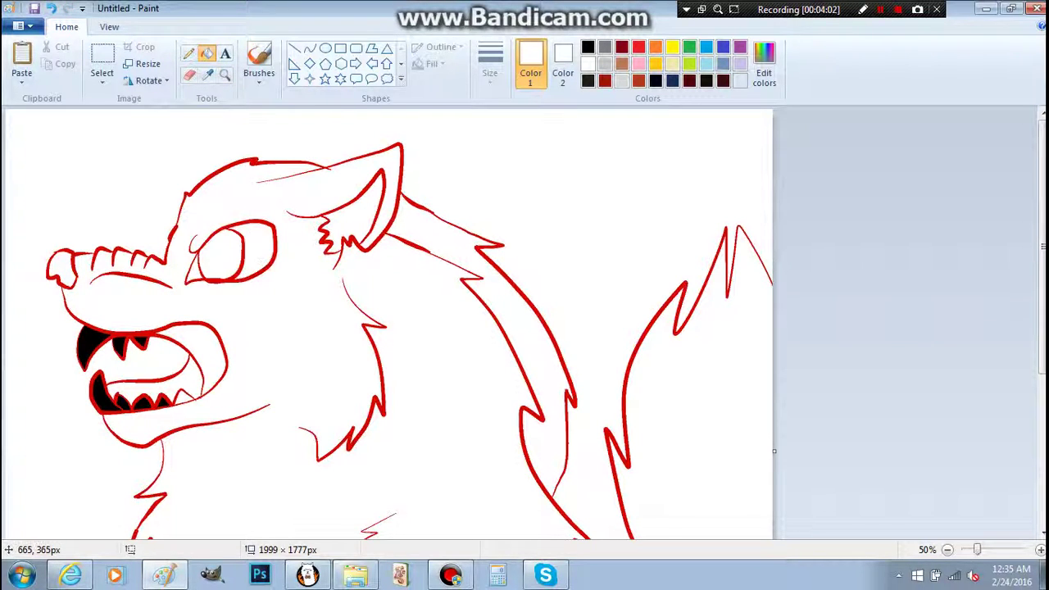
# Step: Fill the wolf's black upper and lower teeth with white
pyautogui.click(90, 343)
pyautogui.click(120, 345)
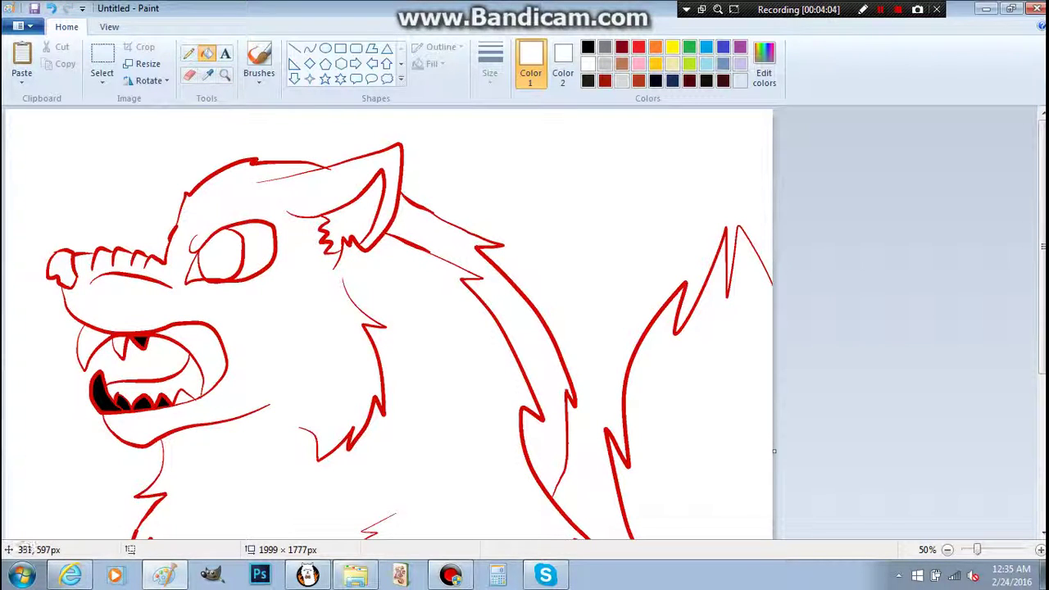
pyautogui.click(106, 398)
pyautogui.click(119, 400)
pyautogui.click(131, 401)
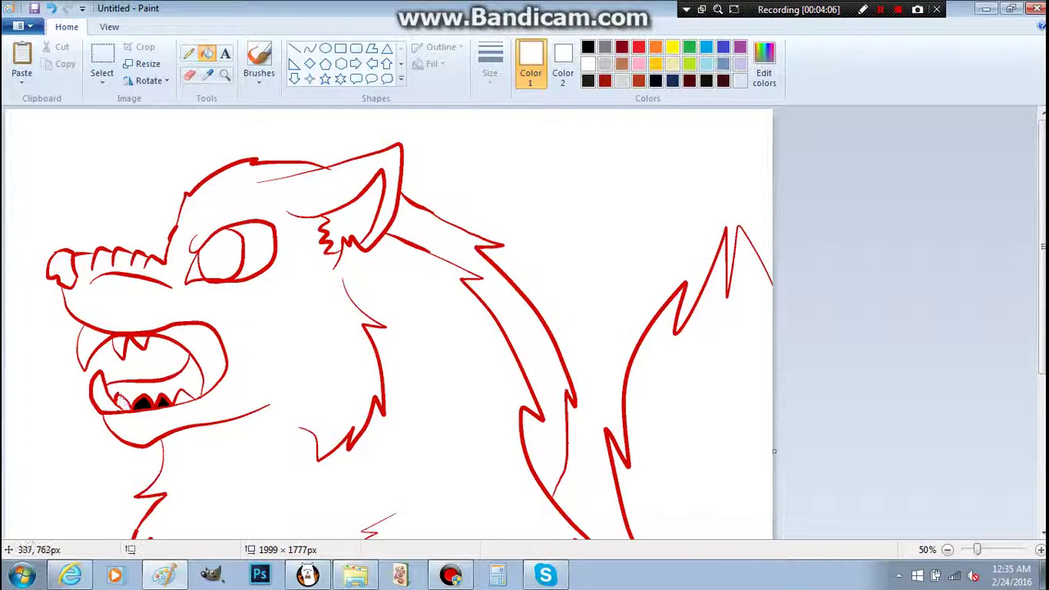
pyautogui.click(145, 402)
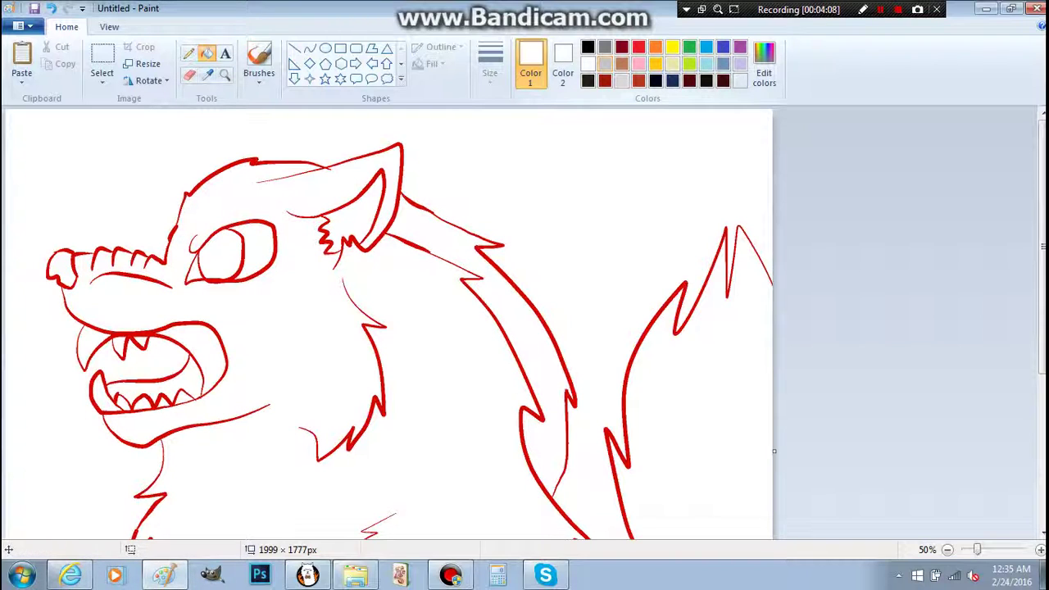
# Step: Recolour all red line art black and fill the wolf's head, body and tail with very dark brown
pyautogui.click(588, 46)
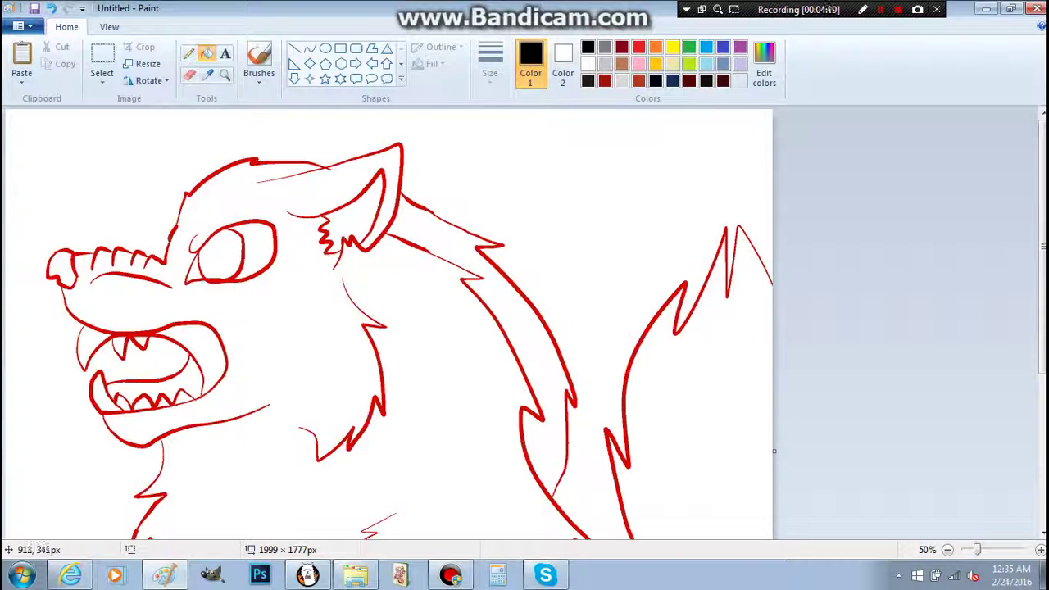
pyautogui.click(381, 252)
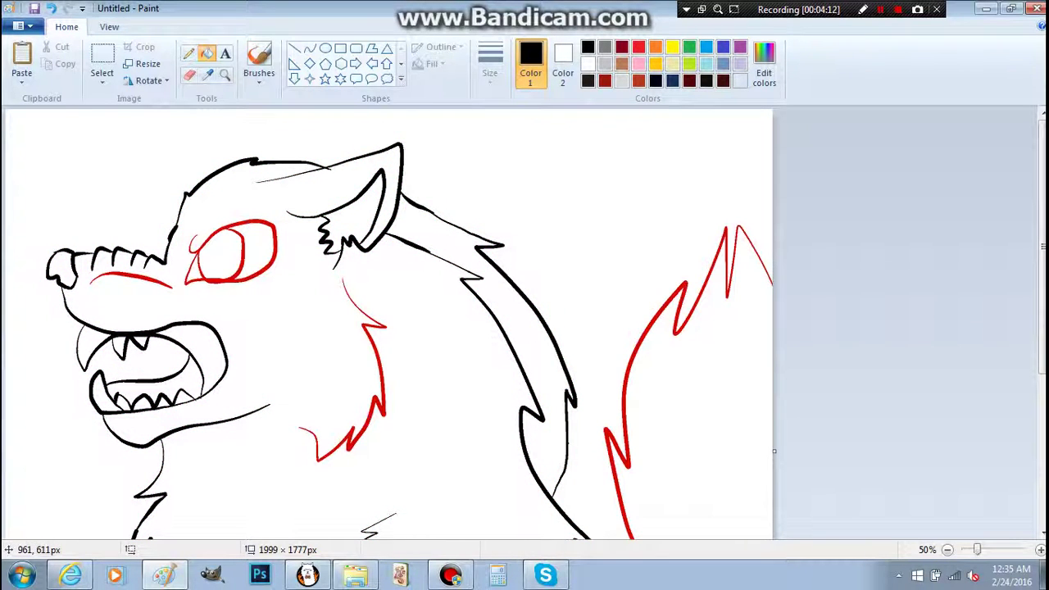
pyautogui.click(365, 302)
pyautogui.click(162, 284)
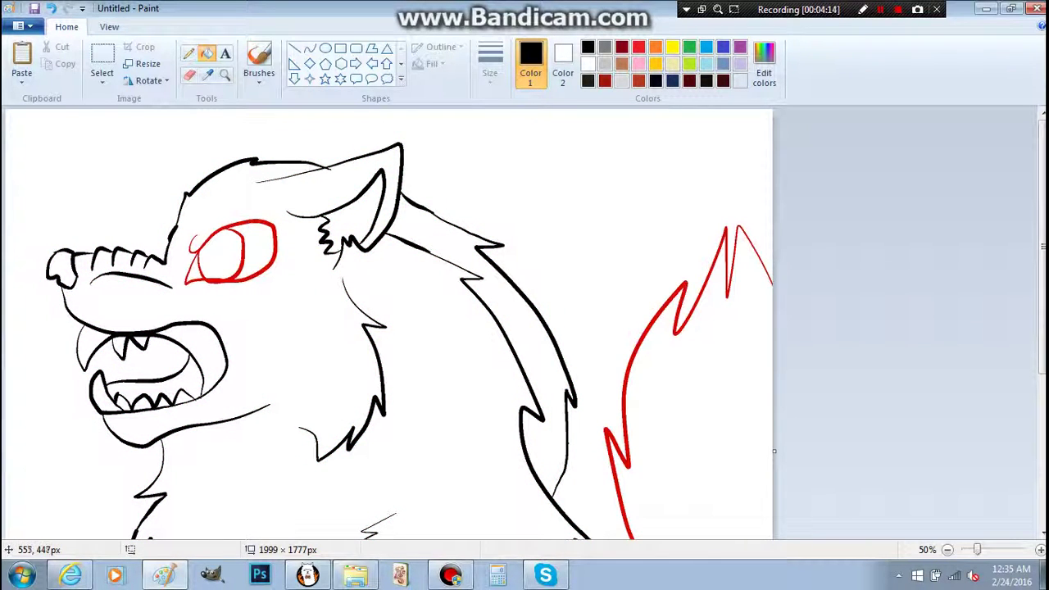
pyautogui.click(221, 280)
pyautogui.click(732, 298)
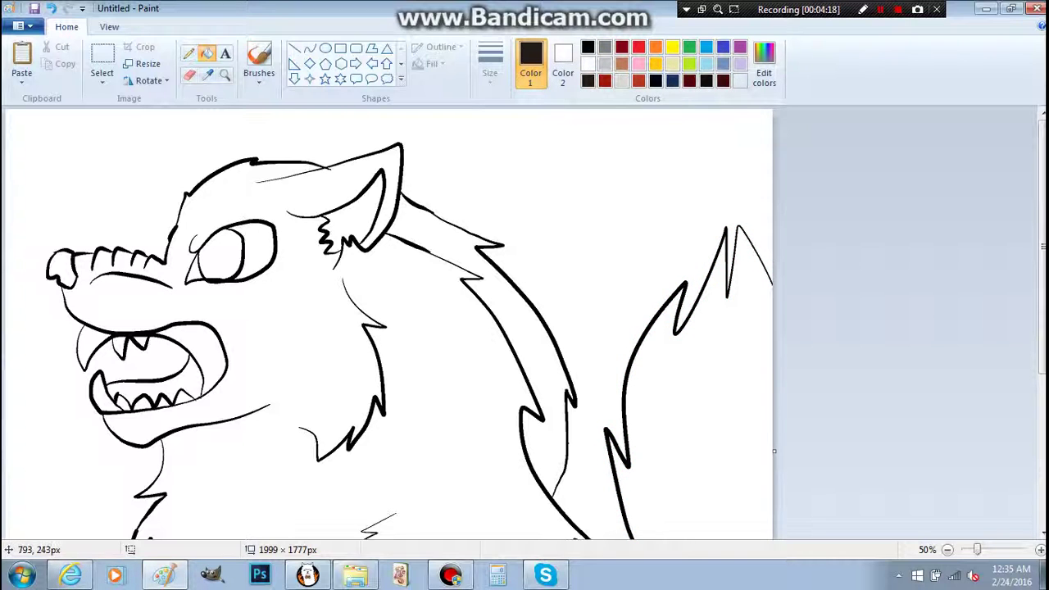
pyautogui.click(332, 226)
pyautogui.click(713, 430)
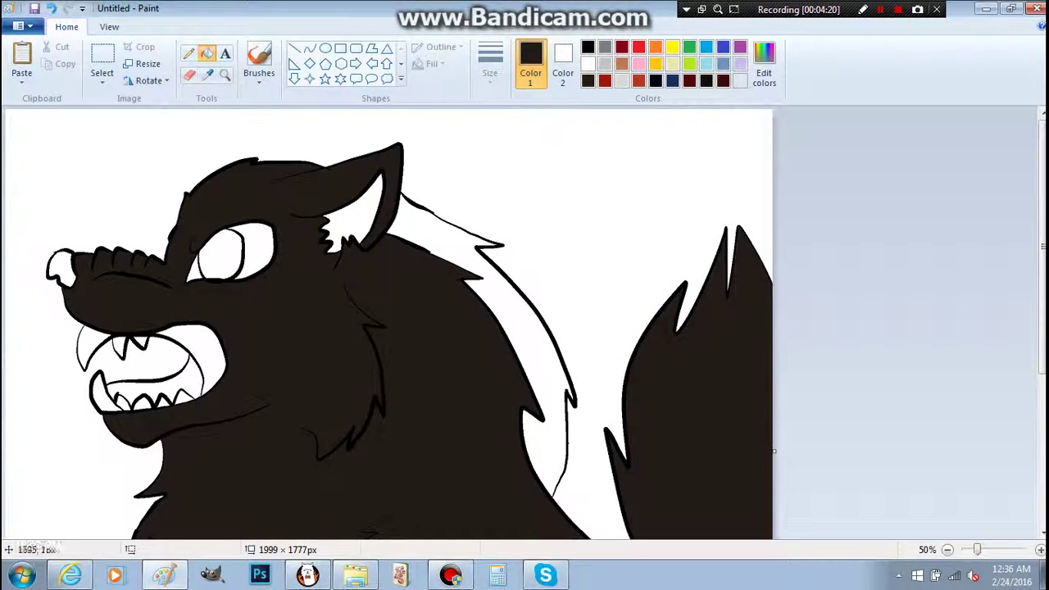
# Step: Draw a dark red zigzag across the tail and a dark red crescent on the forehead
pyautogui.click(563, 64)
pyautogui.click(605, 81)
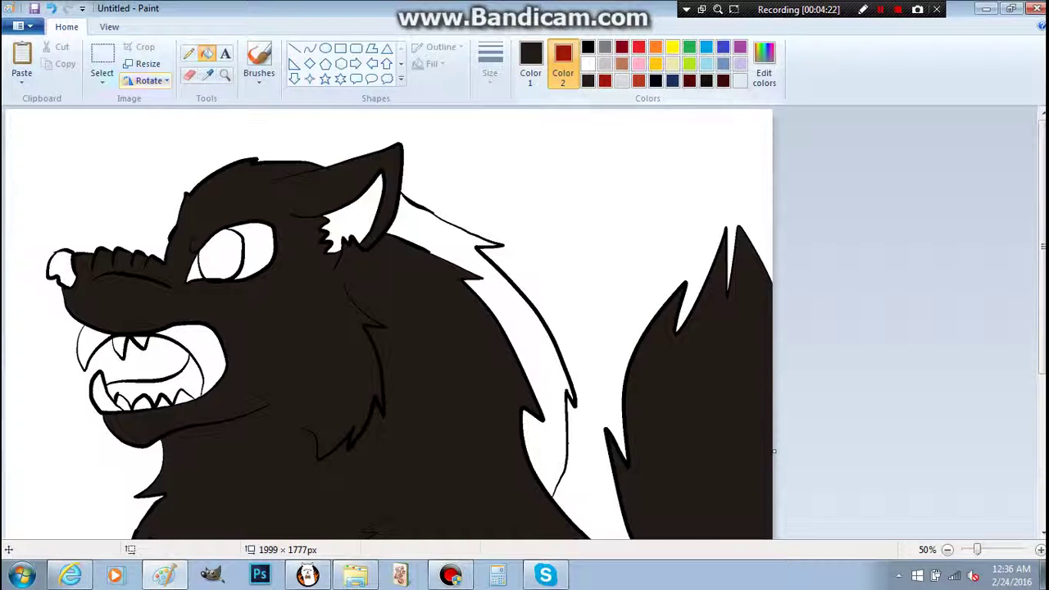
pyautogui.click(189, 74)
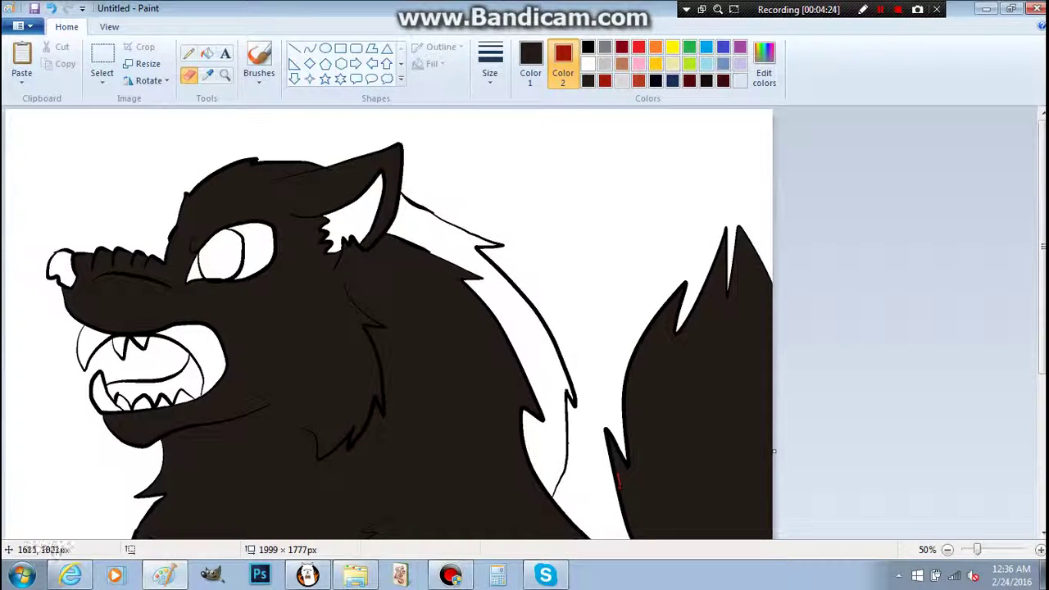
pyautogui.moveTo(620, 492)
pyautogui.mouseDown()
pyautogui.moveTo(696, 526)
pyautogui.moveTo(706, 515)
pyautogui.moveTo(733, 534)
pyautogui.moveTo(754, 495)
pyautogui.moveTo(770, 516)
pyautogui.mouseUp()
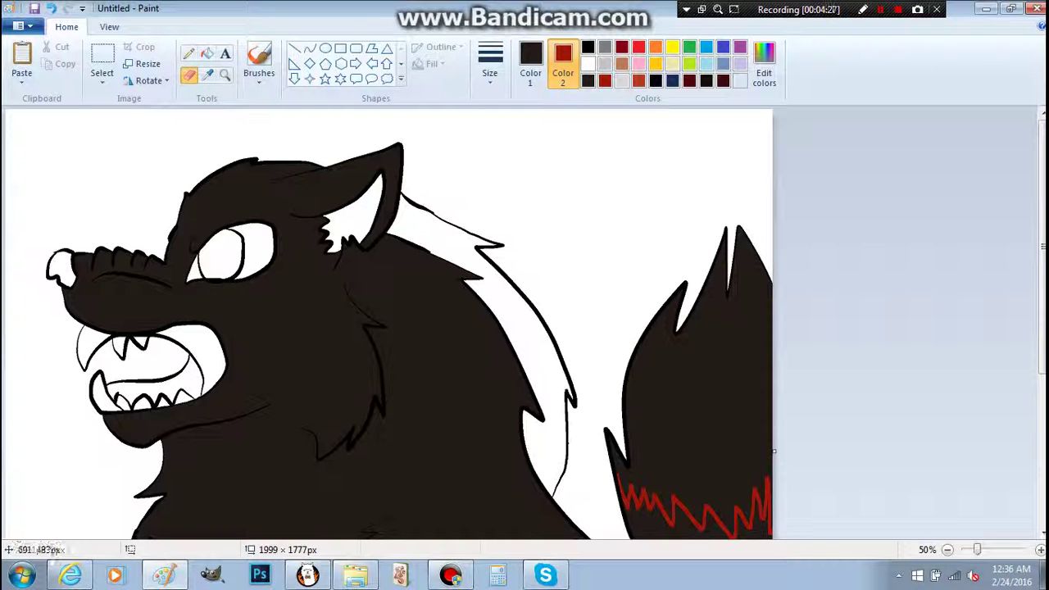
pyautogui.moveTo(218, 206)
pyautogui.mouseDown()
pyautogui.moveTo(209, 194)
pyautogui.moveTo(194, 197)
pyautogui.mouseUp()
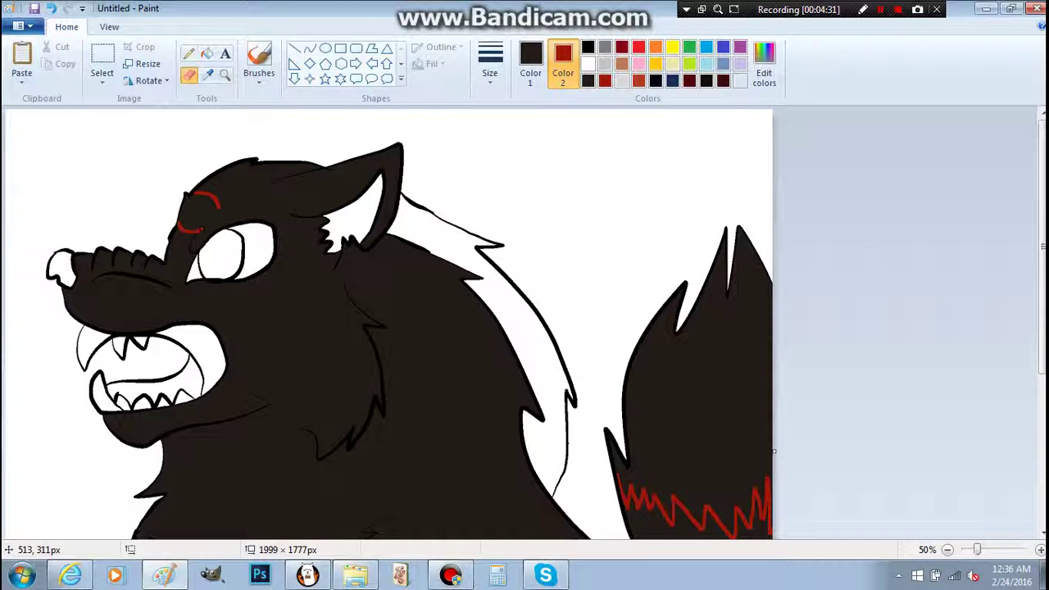
pyautogui.moveTo(189, 198)
pyautogui.mouseDown()
pyautogui.moveTo(218, 211)
pyautogui.moveTo(193, 195)
pyautogui.mouseUp()
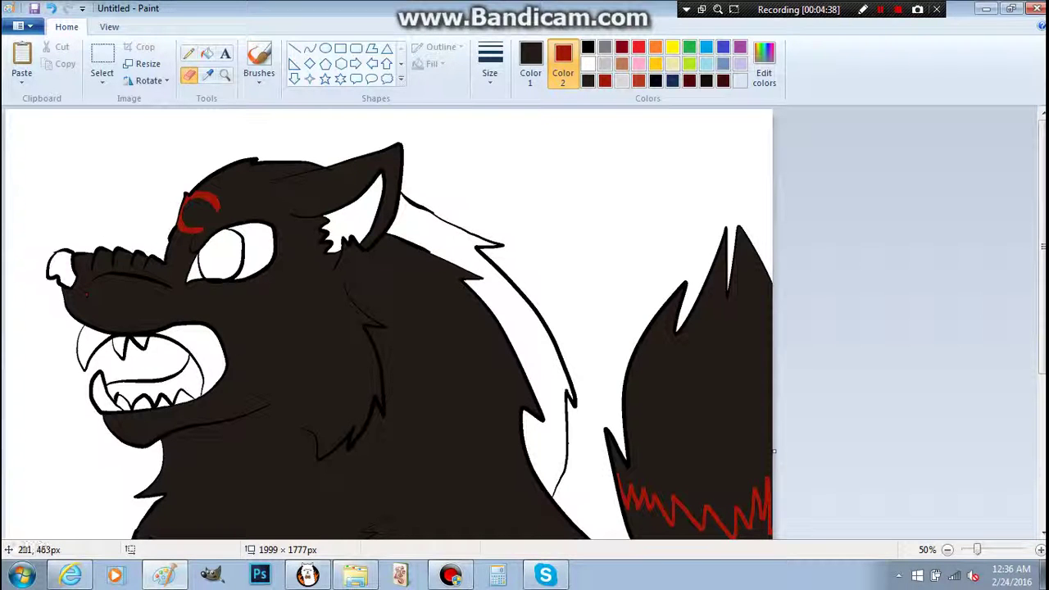
# Step: Outline dark red marking boundaries at the muzzle behind the nose, around the eye and cheek, and at the ear base
pyautogui.moveTo(81, 279); pyautogui.dragTo(92, 285)
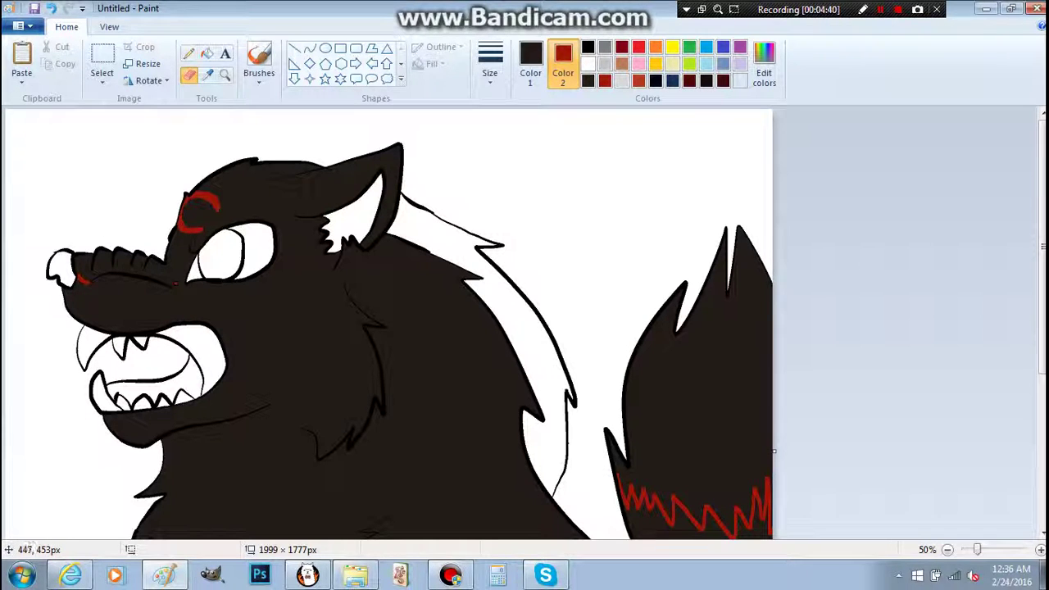
pyautogui.moveTo(172, 283); pyautogui.dragTo(187, 248)
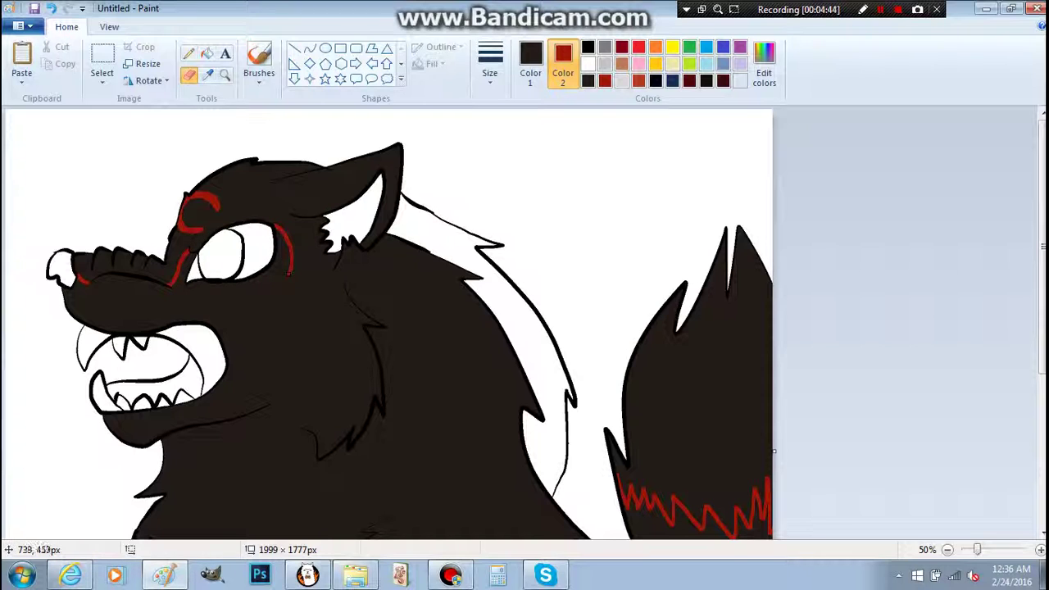
pyautogui.moveTo(294, 282)
pyautogui.mouseDown()
pyautogui.moveTo(271, 299)
pyautogui.moveTo(205, 322)
pyautogui.mouseUp()
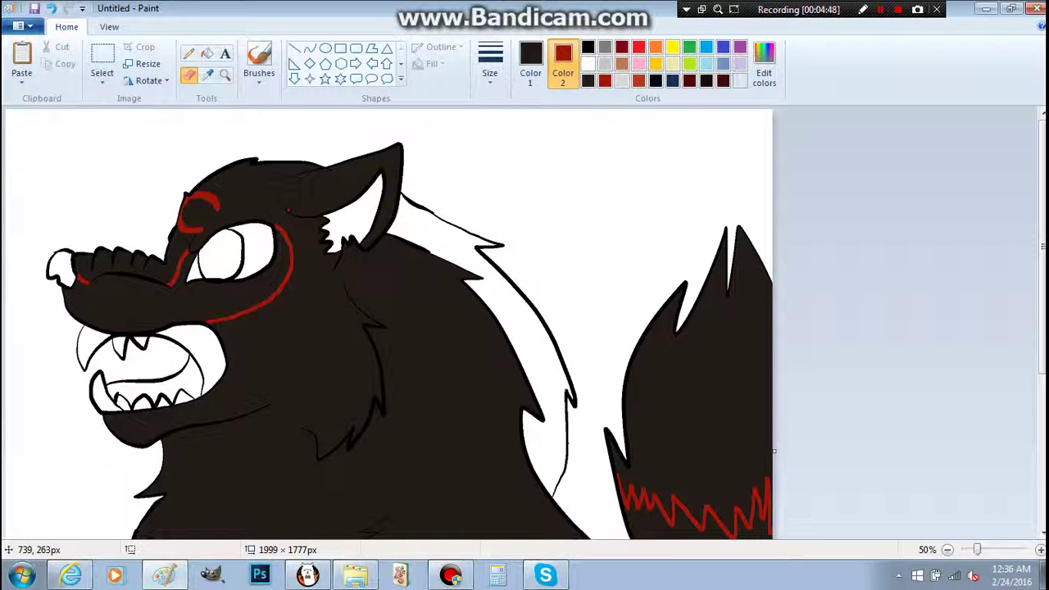
pyautogui.moveTo(288, 209); pyautogui.dragTo(276, 198)
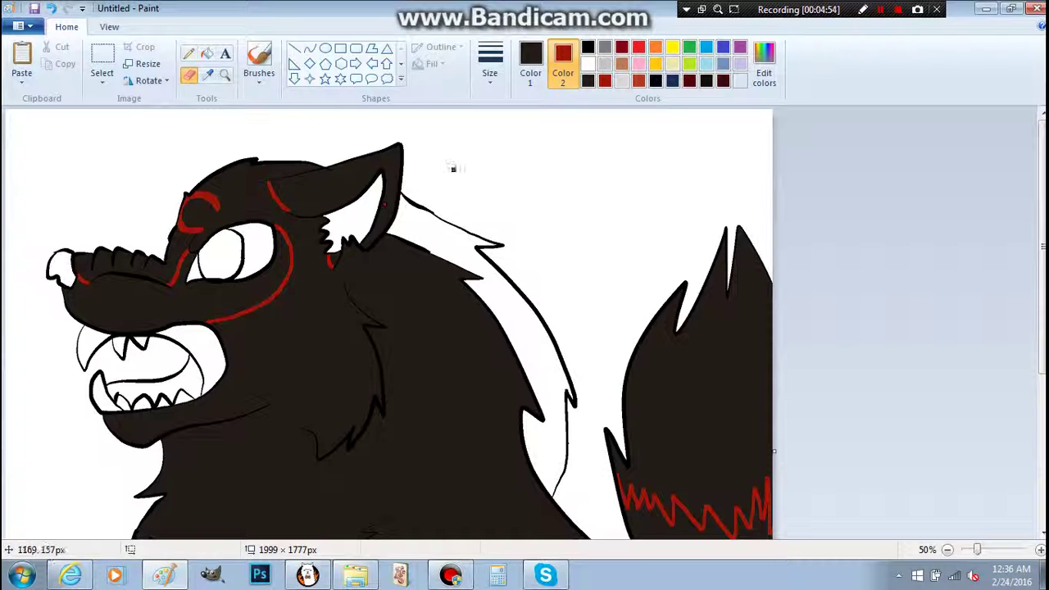
# Step: Draw a light grey rim under the eye with a downward arrow mark, and a light grey stripe across the chin
pyautogui.click(621, 80)
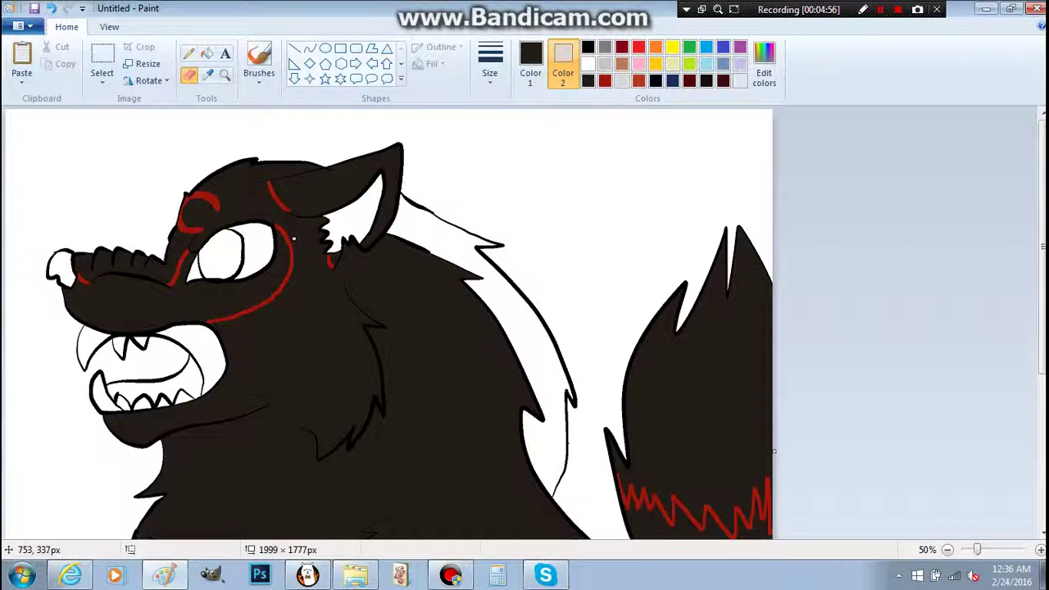
pyautogui.moveTo(275, 228)
pyautogui.mouseDown()
pyautogui.moveTo(275, 260)
pyautogui.moveTo(256, 283)
pyautogui.moveTo(183, 289)
pyautogui.moveTo(250, 284)
pyautogui.moveTo(207, 291)
pyautogui.moveTo(235, 285)
pyautogui.moveTo(237, 316)
pyautogui.moveTo(225, 303)
pyautogui.moveTo(247, 297)
pyautogui.moveTo(236, 309)
pyautogui.mouseUp()
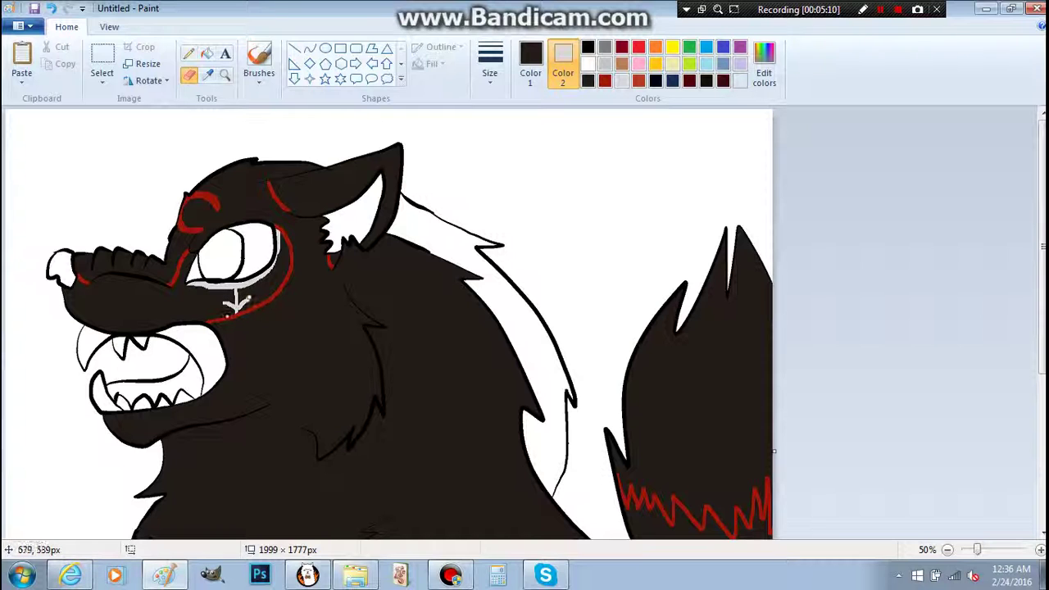
pyautogui.moveTo(164, 408); pyautogui.dragTo(169, 430)
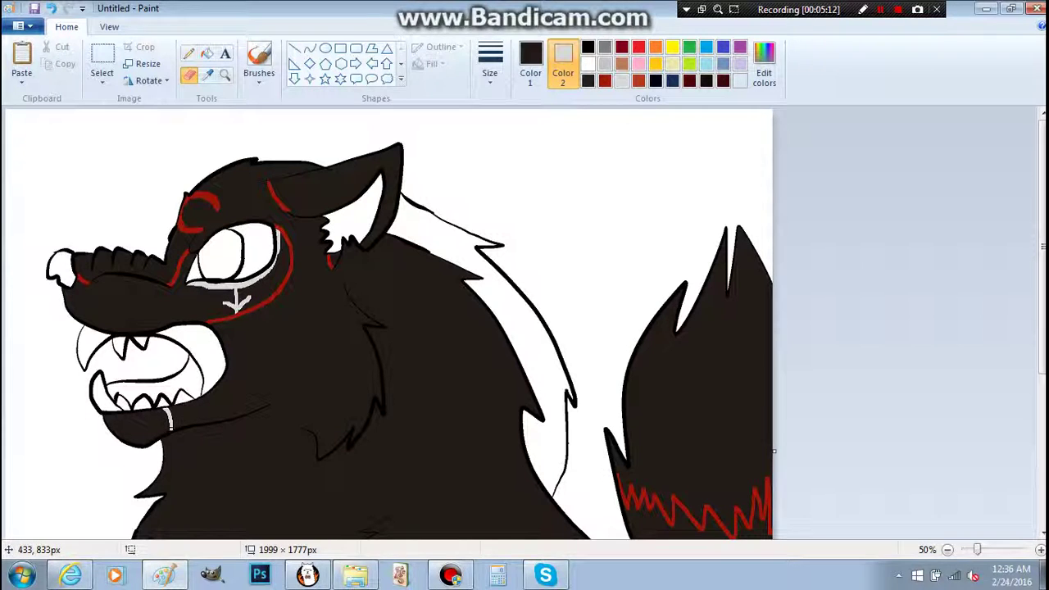
# Step: Fill the outer ear, the muzzle and the area under the eye with dark red
pyautogui.click(588, 64)
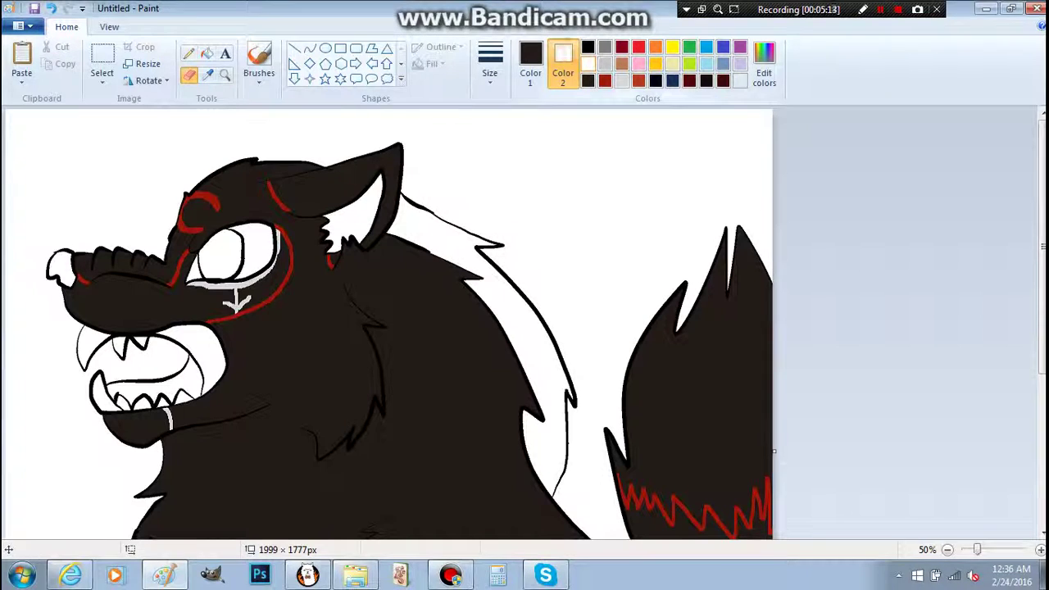
pyautogui.click(530, 61)
pyautogui.click(206, 53)
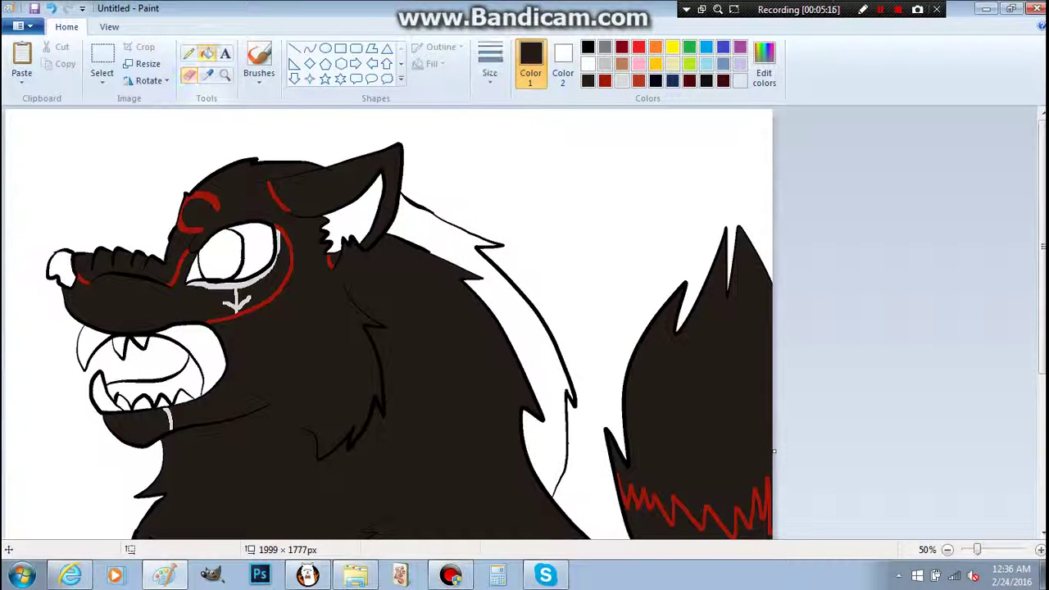
pyautogui.click(605, 80)
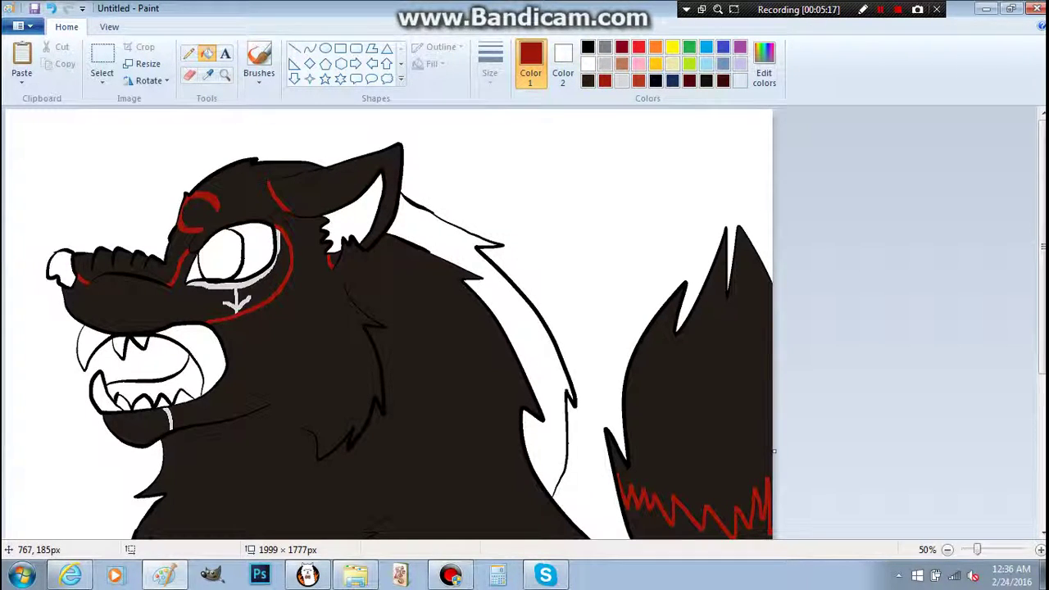
pyautogui.click(279, 195)
pyautogui.click(213, 305)
pyautogui.click(262, 283)
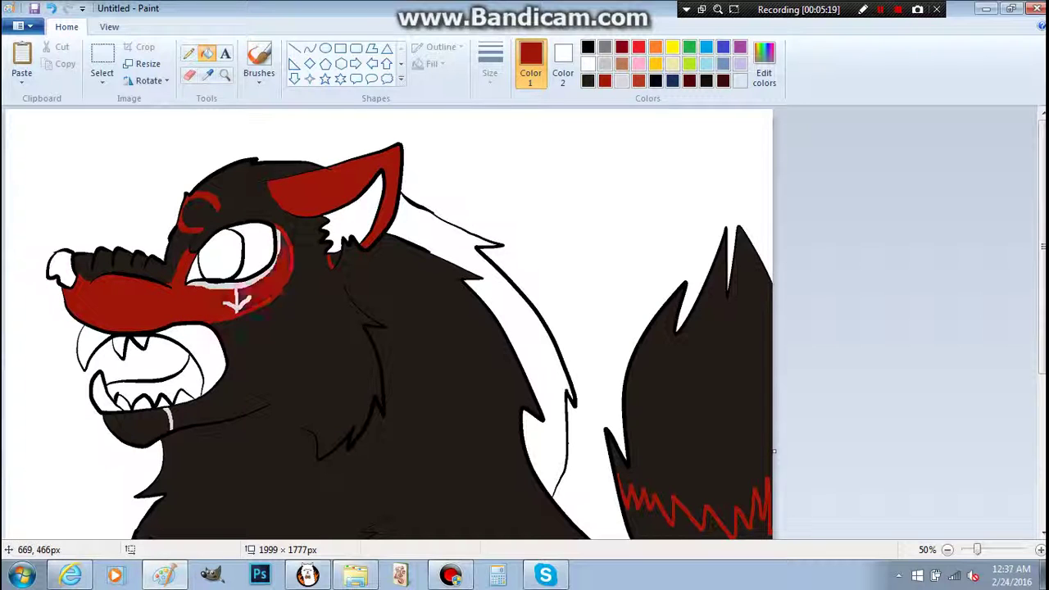
# Step: Fill the chin in front of the grey stripe with light grey and the tail tip beyond the zigzag with dark red
pyautogui.click(605, 64)
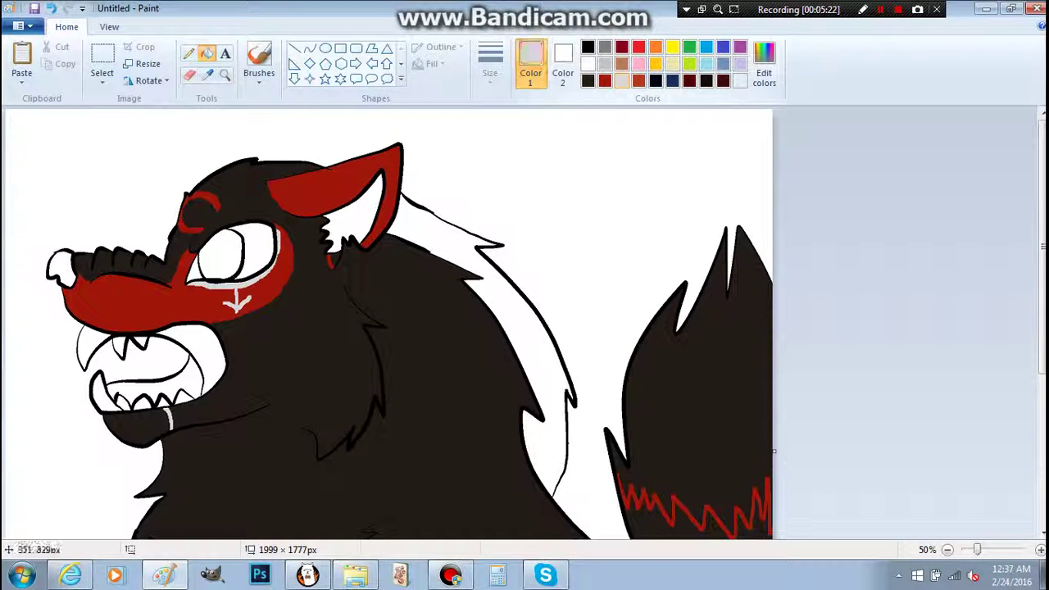
pyautogui.click(135, 427)
pyautogui.click(605, 80)
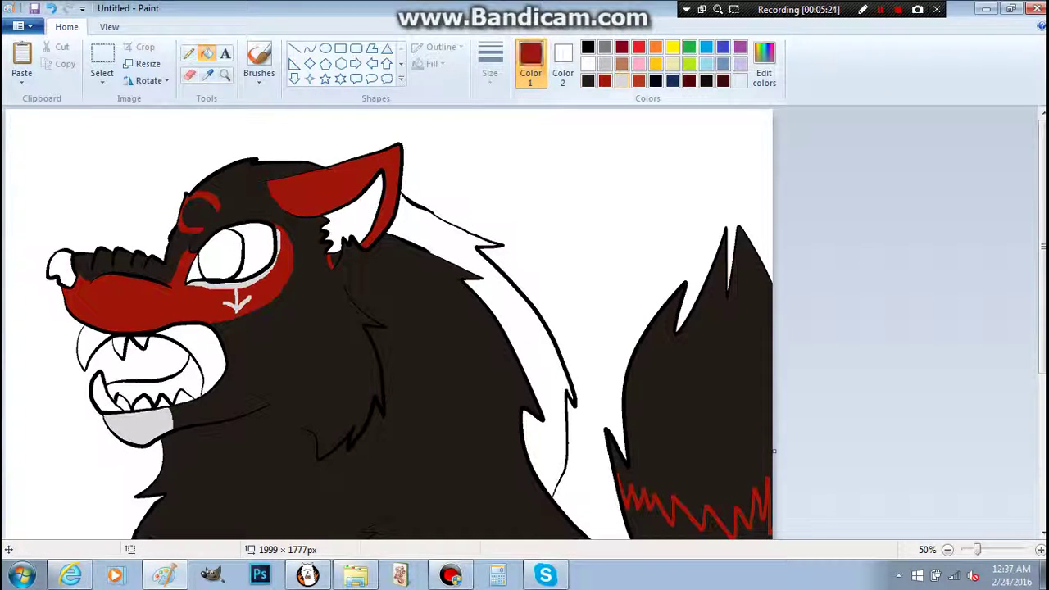
pyautogui.click(706, 386)
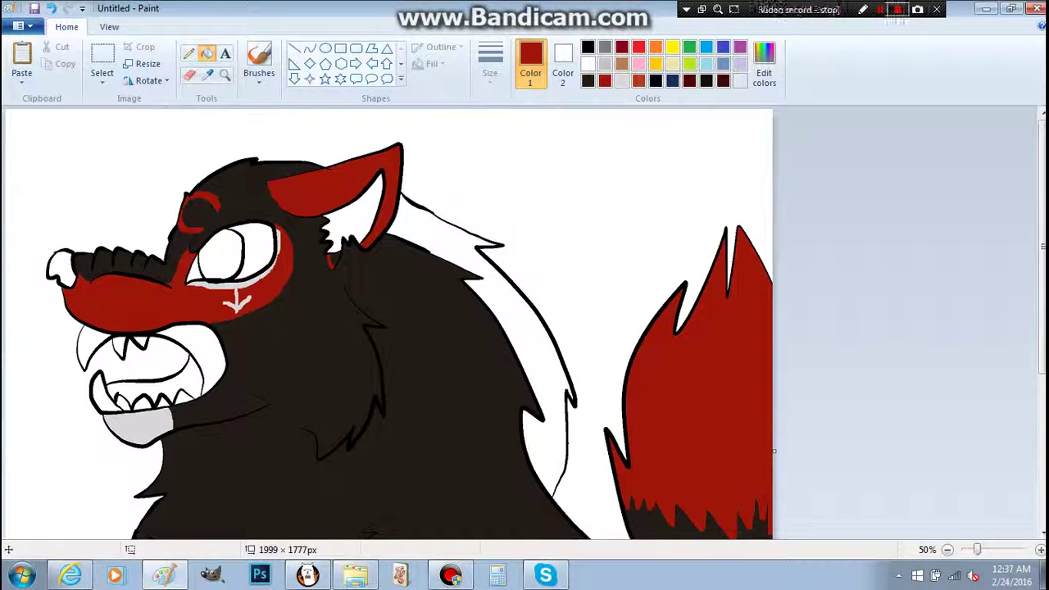
pyautogui.click(898, 9)
pyautogui.hotkey('shift', 'F12')
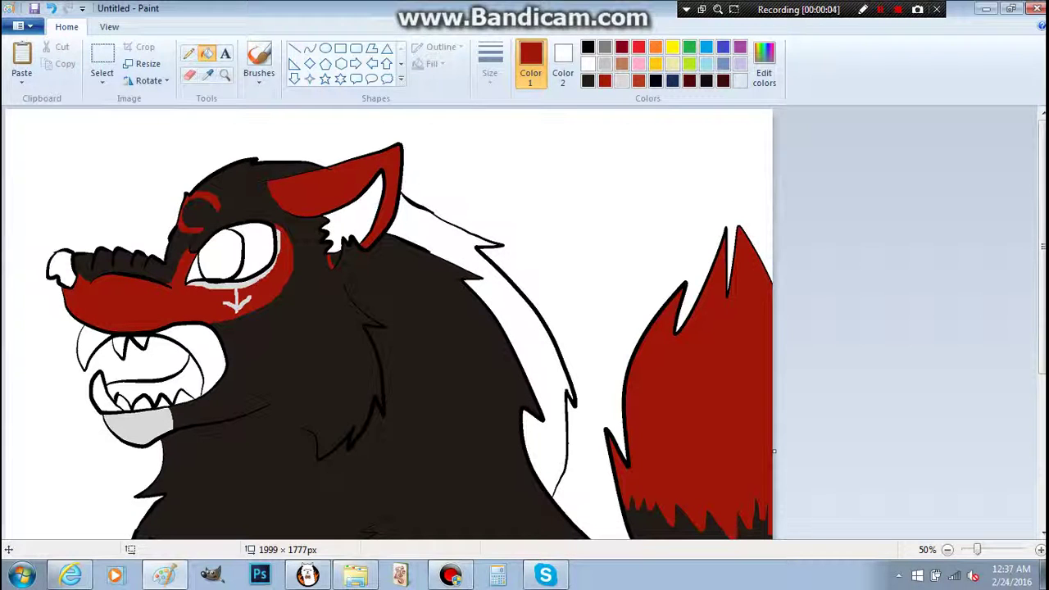
# Step: Fill the nose with very dark maroon and the inner ear with orange-red
pyautogui.click(689, 80)
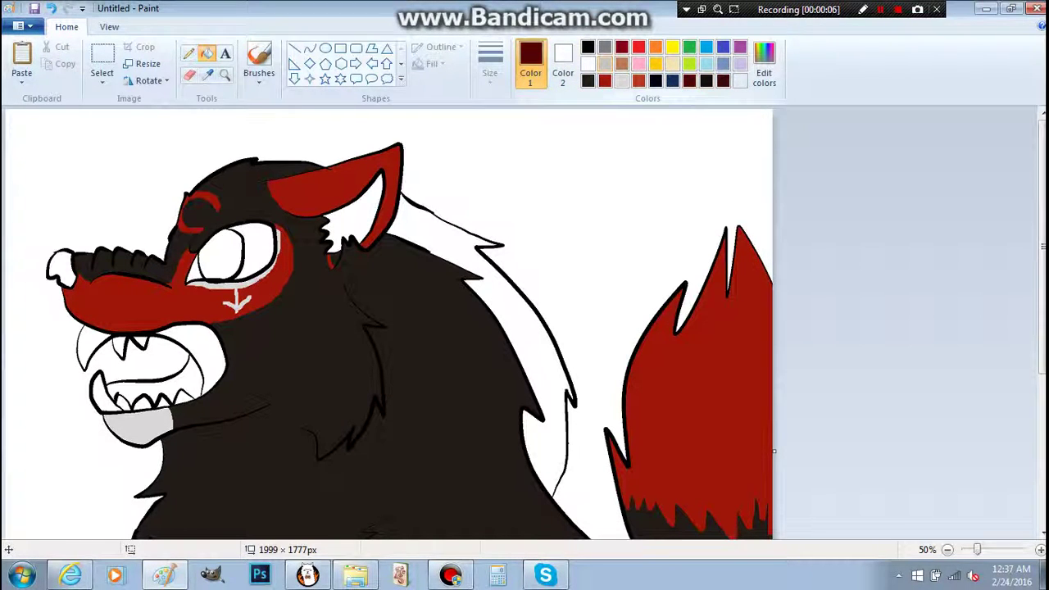
pyautogui.click(68, 268)
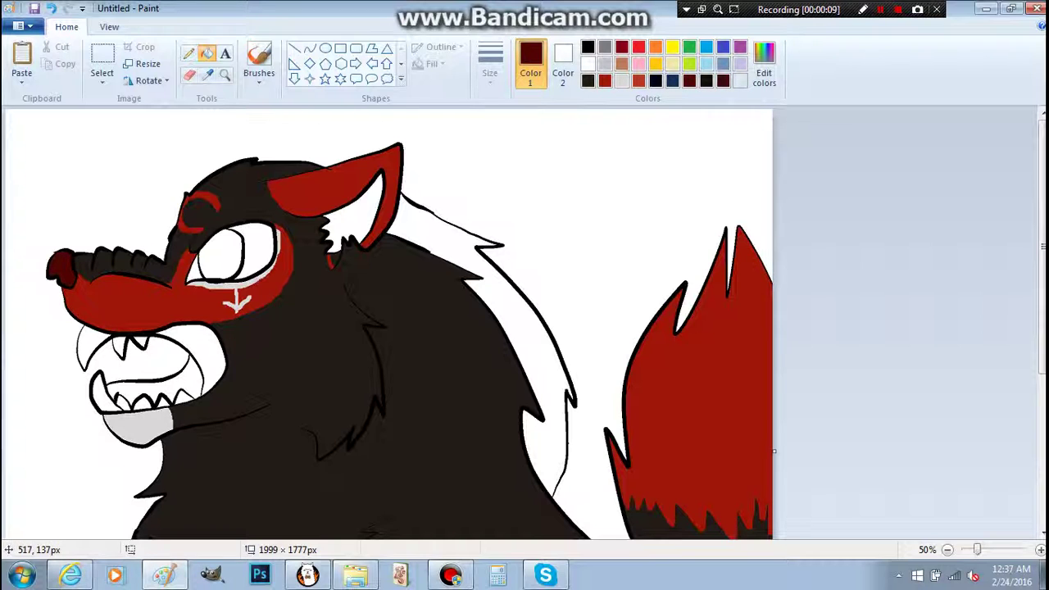
pyautogui.click(604, 81)
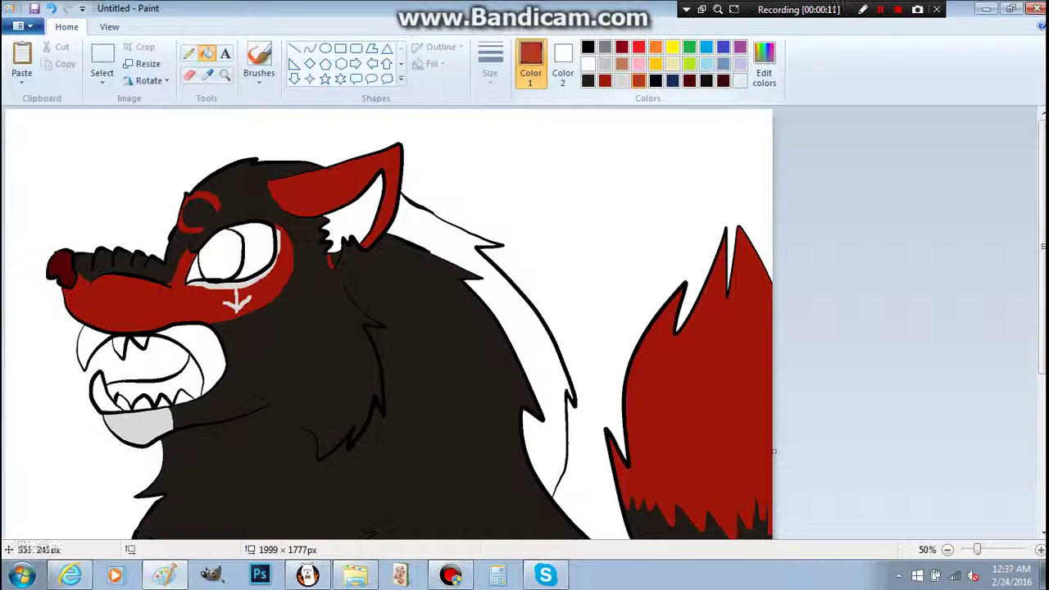
pyautogui.click(361, 213)
# Step: Outline a hair patch on top of the head in near-black using the Eraser's secondary colour, then restore that colour to white
pyautogui.click(605, 80)
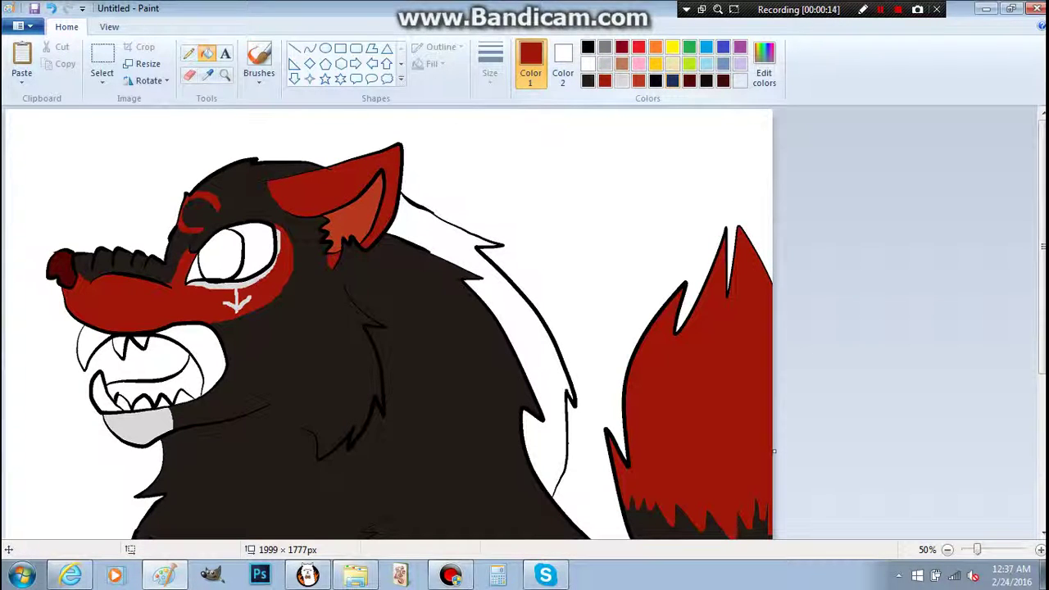
pyautogui.click(707, 80)
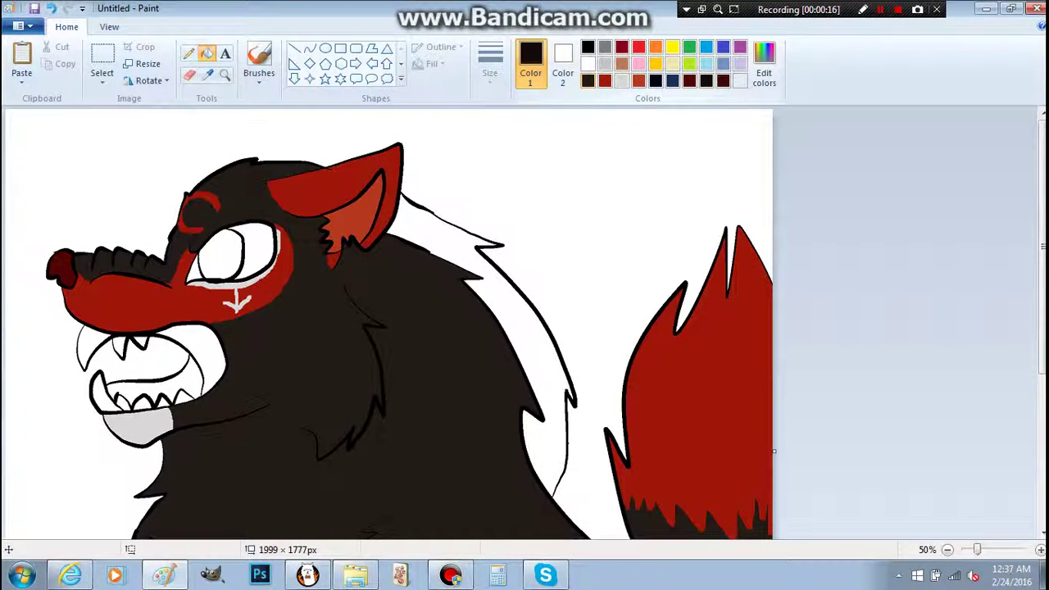
pyautogui.click(562, 63)
pyautogui.click(706, 80)
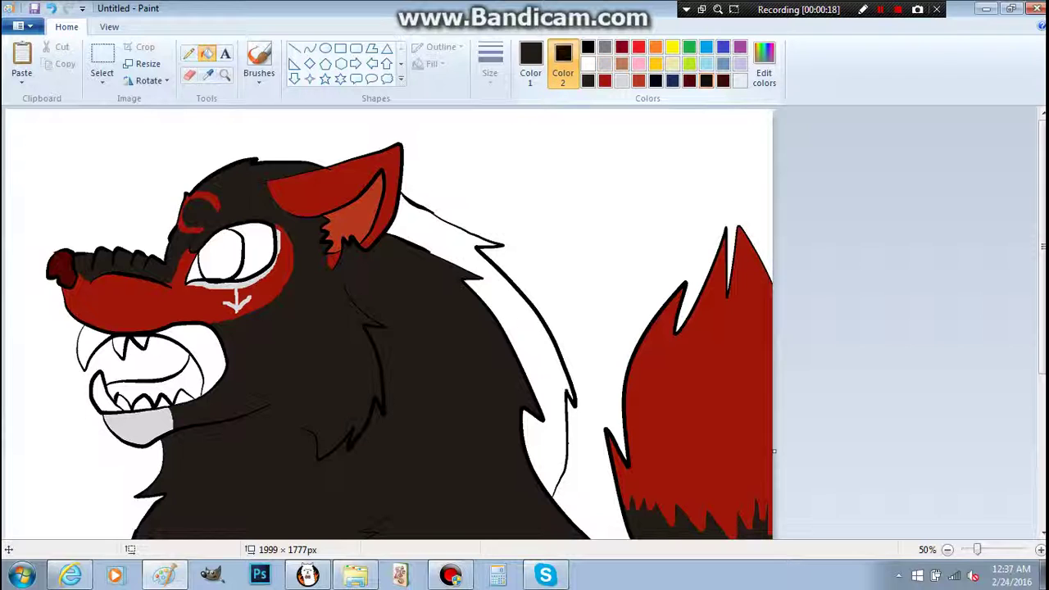
pyautogui.click(189, 74)
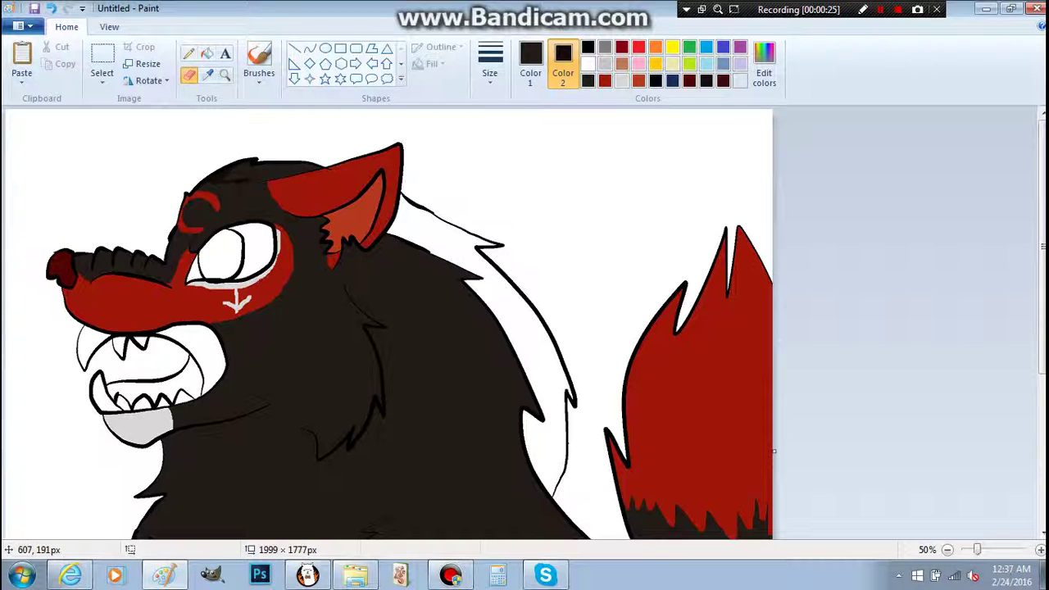
pyautogui.moveTo(255, 183)
pyautogui.mouseDown()
pyautogui.moveTo(306, 178)
pyautogui.moveTo(271, 164)
pyautogui.mouseUp()
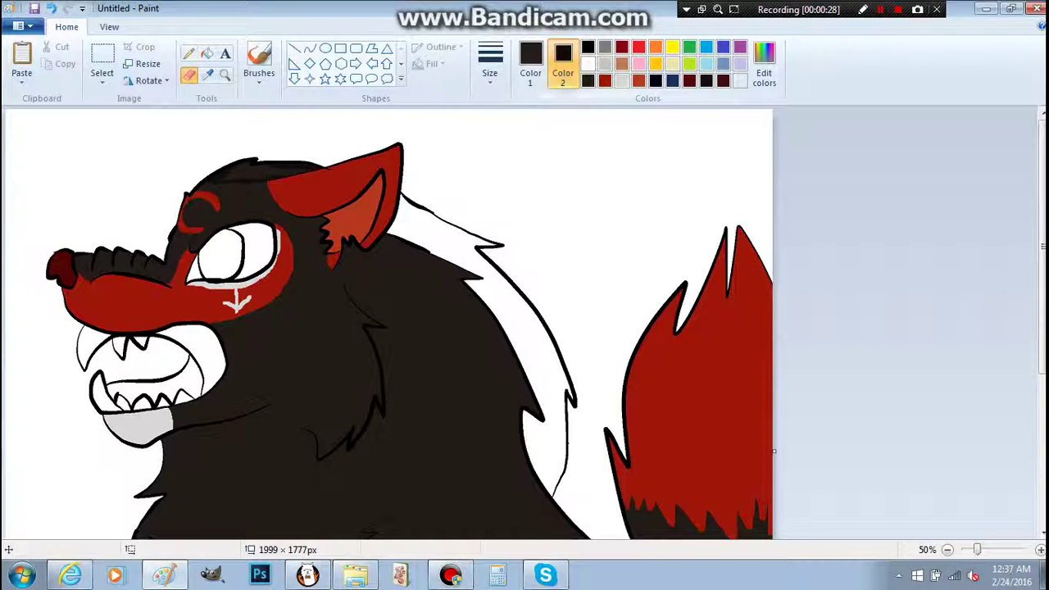
pyautogui.click(587, 63)
pyautogui.click(530, 63)
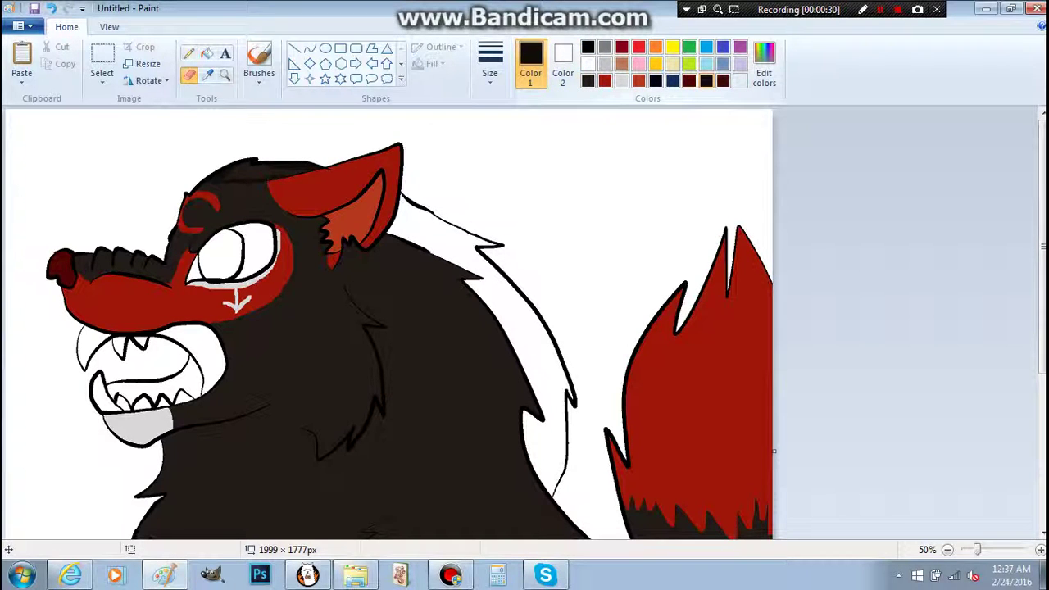
# Step: Fill the outlined hair patch on top of the head with near-black at 200% zoom
pyautogui.click(224, 75)
pyautogui.click(306, 154)
pyautogui.click(541, 187)
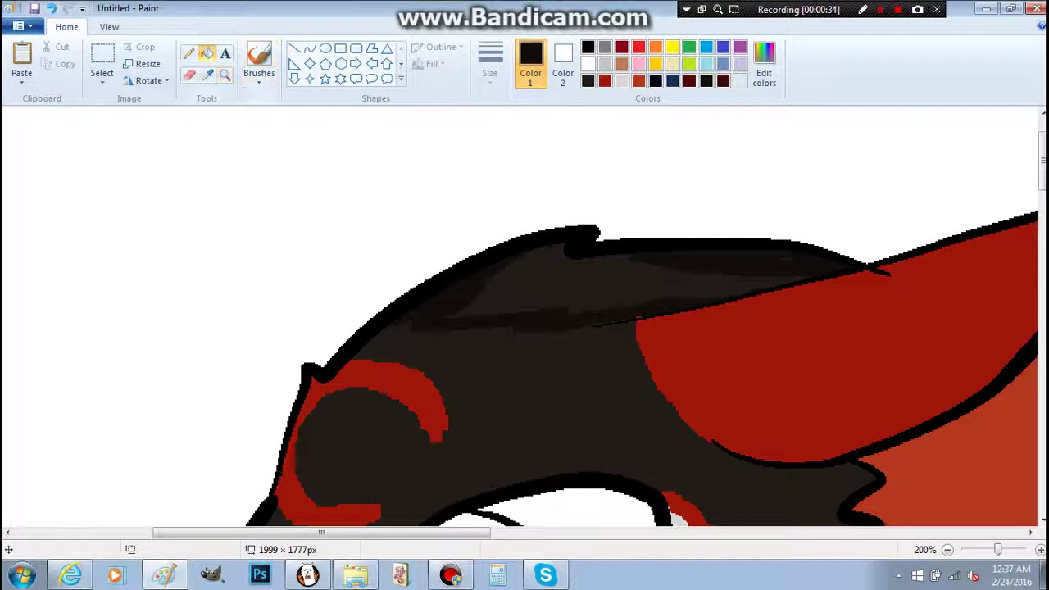
pyautogui.click(207, 53)
pyautogui.click(567, 275)
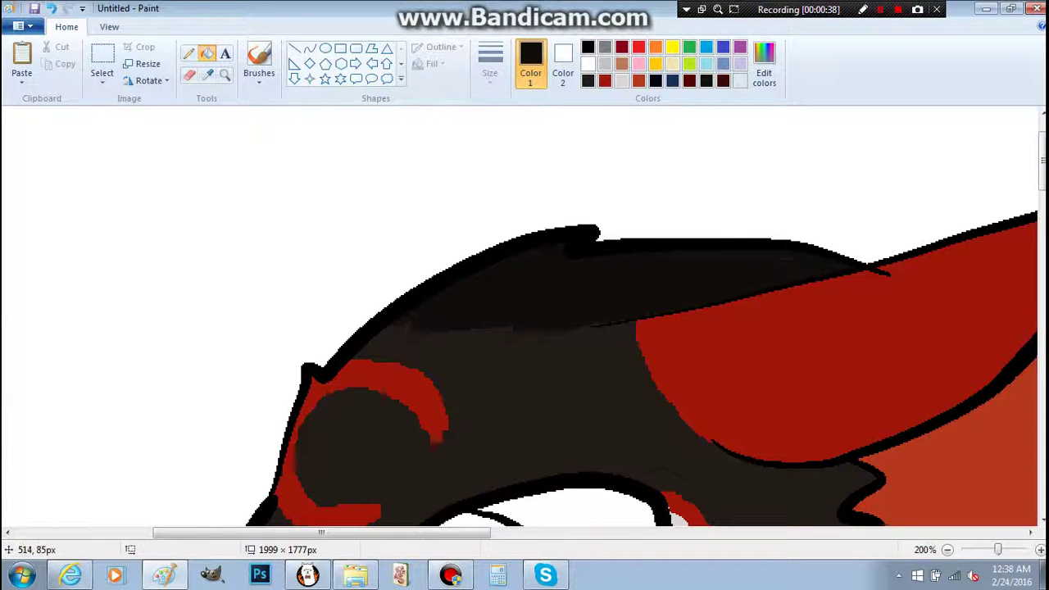
# Step: Draw a jagged lower edge below the head's hair patch with the Pencil and fill the enclosed area with near-black
pyautogui.click(189, 53)
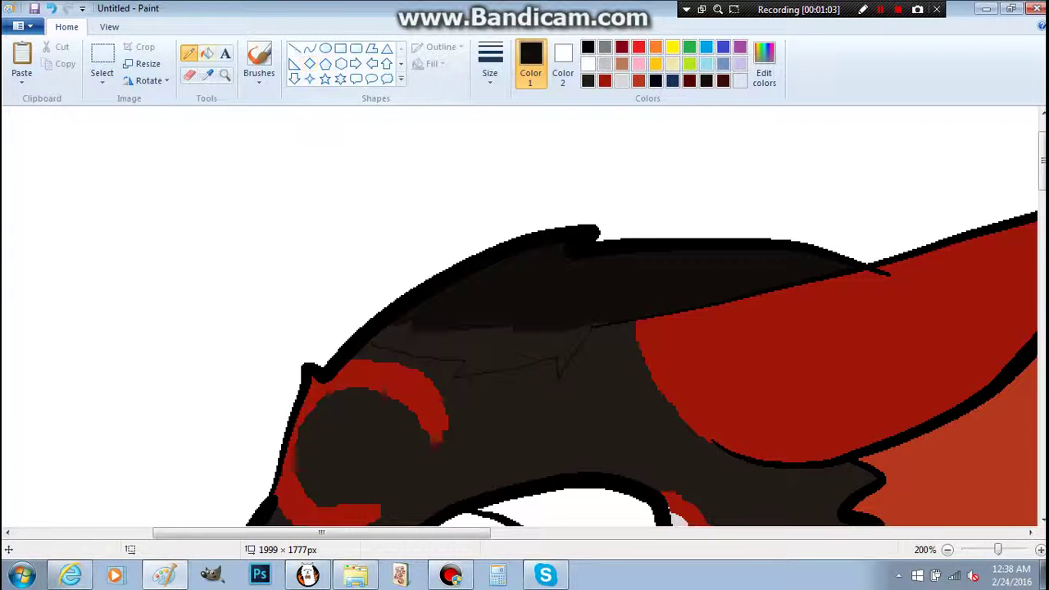
pyautogui.click(207, 53)
pyautogui.click(549, 348)
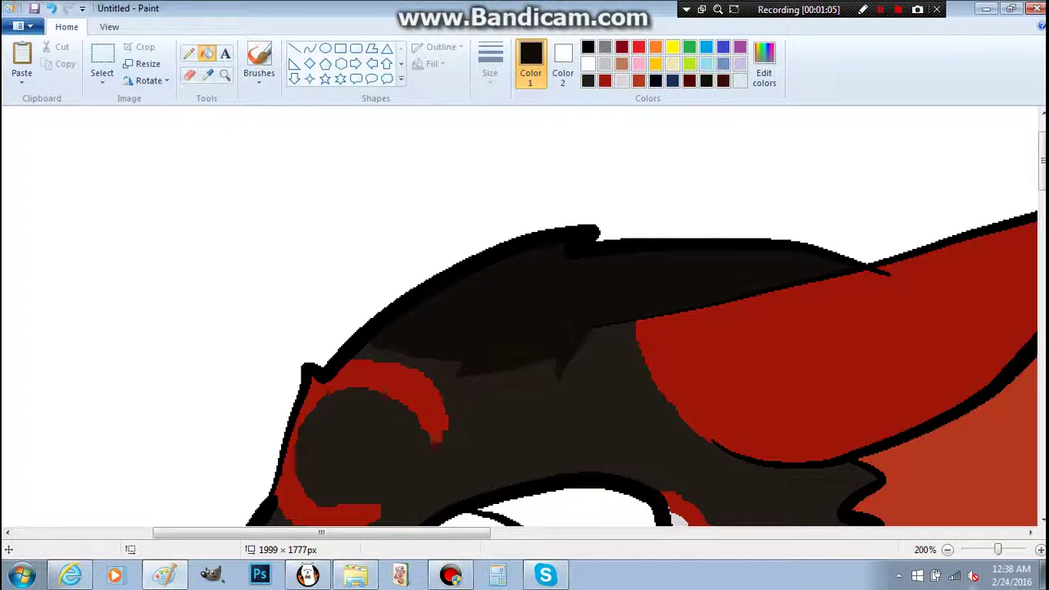
# Step: Fill the white mane running from behind the ear down the back with near-black
pyautogui.click(947, 549)
pyautogui.click(947, 549)
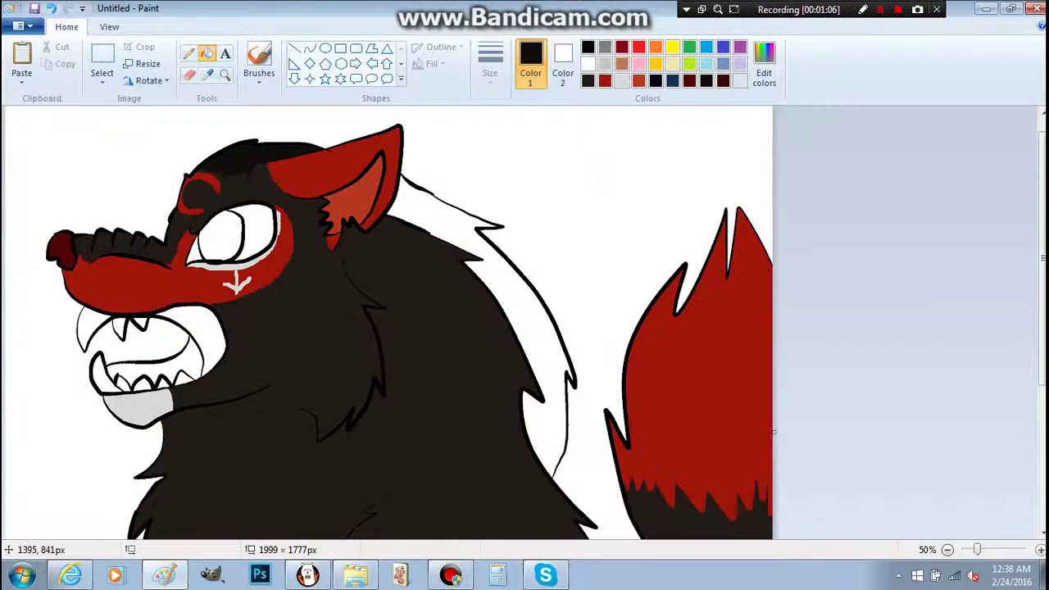
pyautogui.click(524, 443)
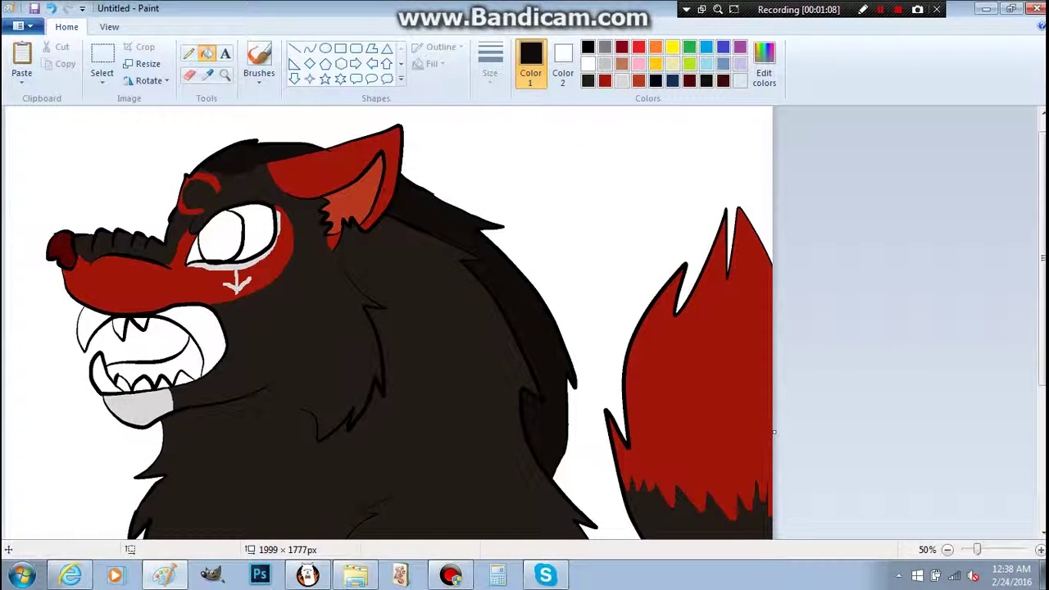
# Step: Streak the head's hair patch and the mane along the back with very dark maroon, using the Eraser's secondary colour
pyautogui.click(562, 61)
pyautogui.click(723, 79)
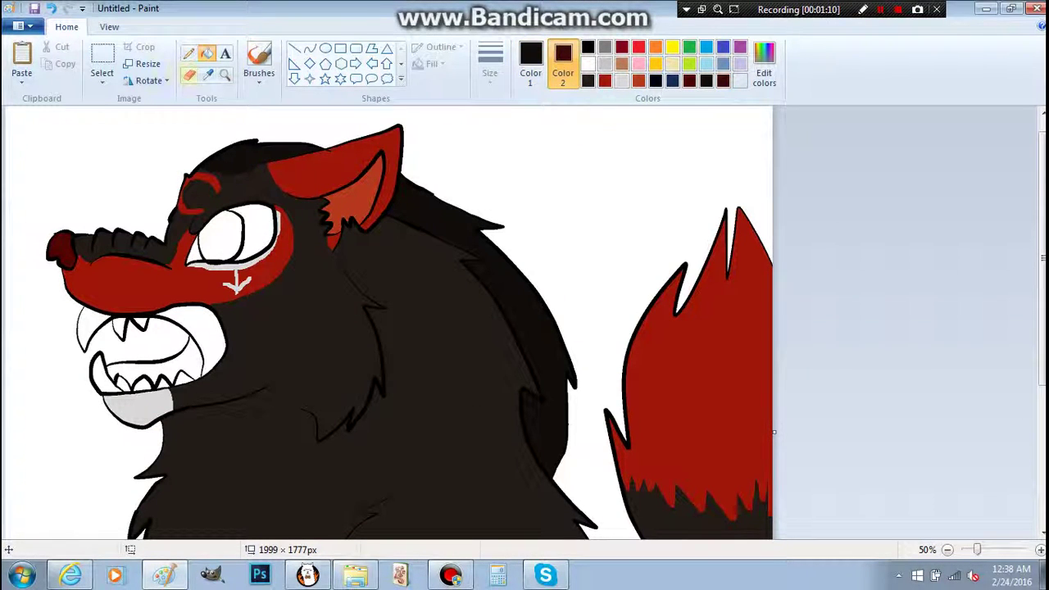
pyautogui.click(190, 75)
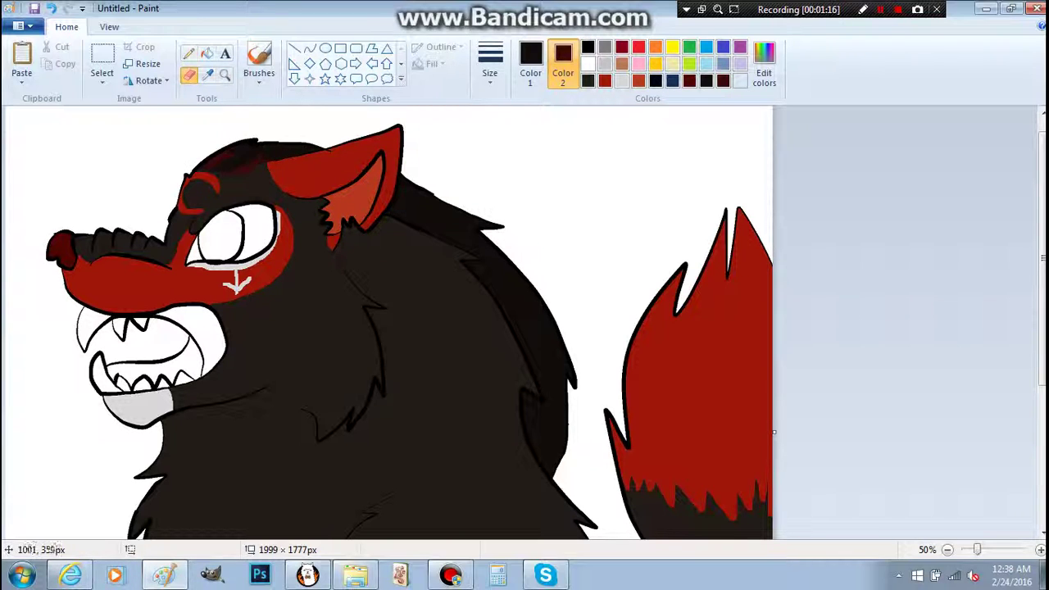
pyautogui.moveTo(422, 161)
pyautogui.mouseDown()
pyautogui.moveTo(446, 203)
pyautogui.moveTo(483, 233)
pyautogui.mouseUp()
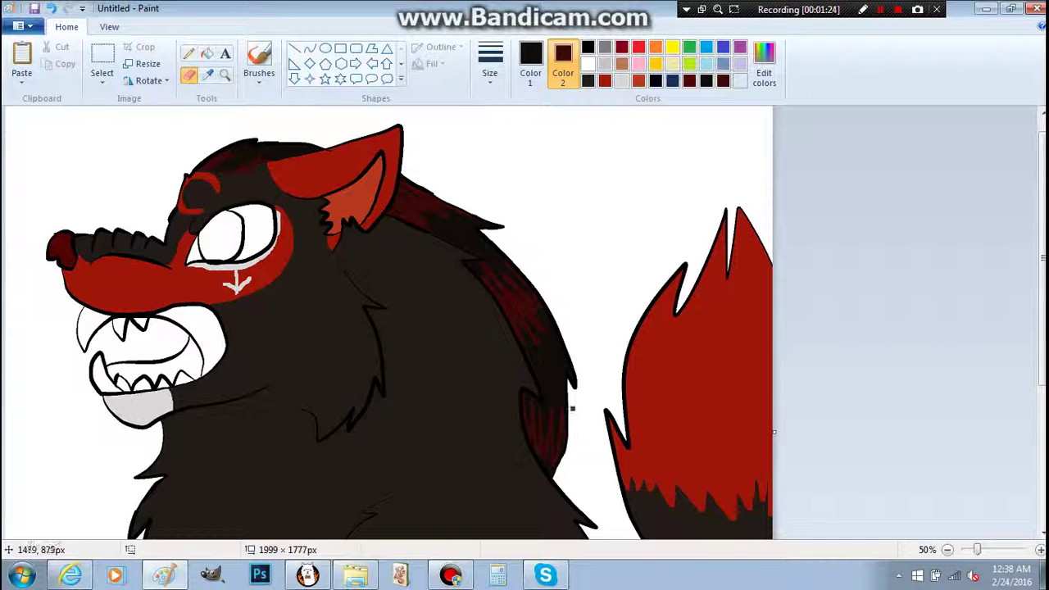
# Step: Draw a dark red zigzag line across the chest from the neck fur to the shoulder
pyautogui.click(605, 80)
pyautogui.click(531, 63)
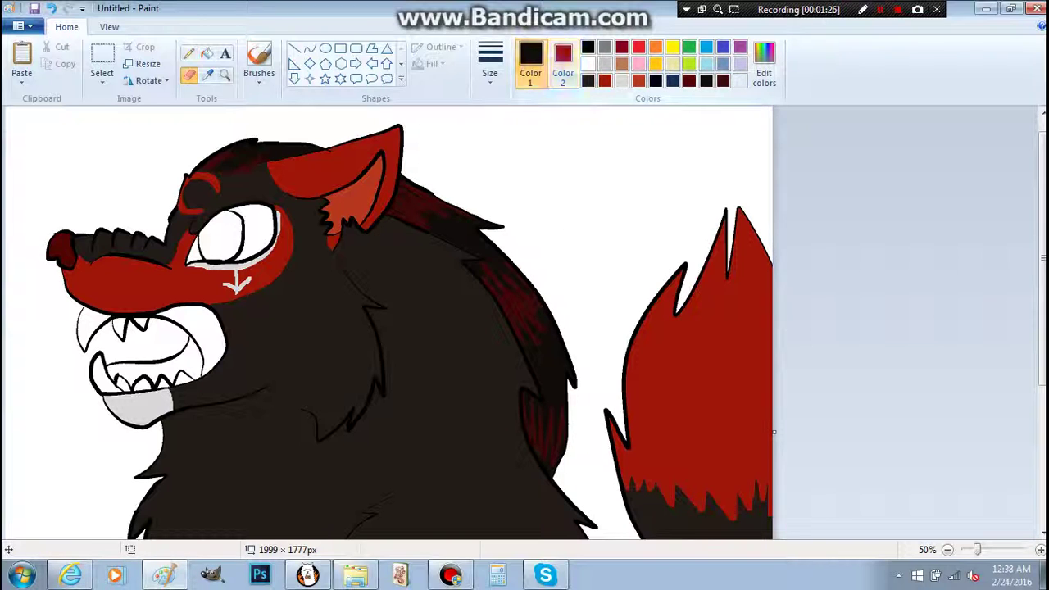
pyautogui.click(587, 81)
pyautogui.scroll(-6, 393, 327)
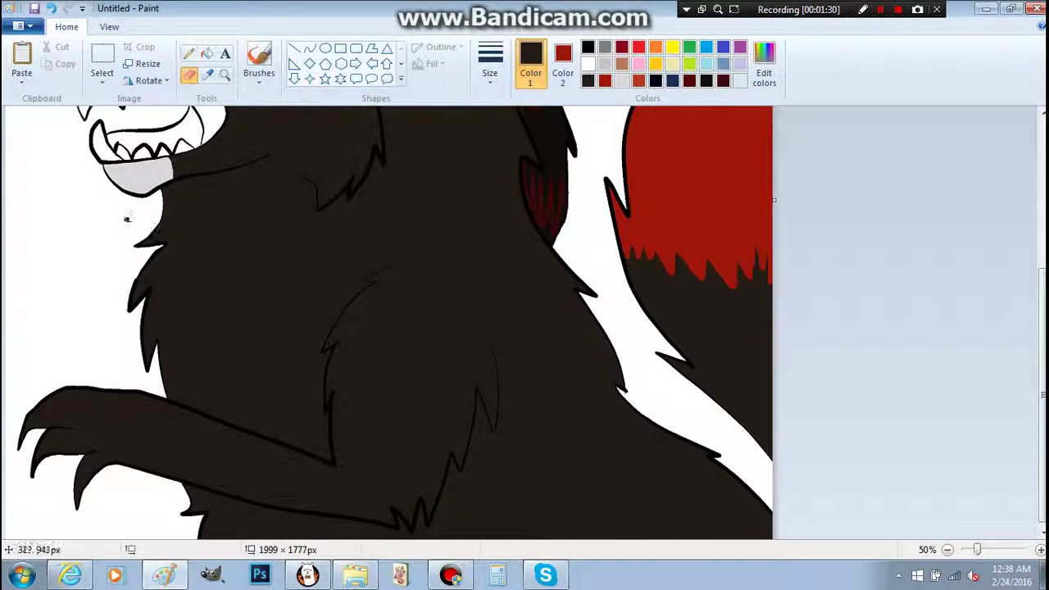
pyautogui.moveTo(164, 246)
pyautogui.mouseDown()
pyautogui.moveTo(243, 292)
pyautogui.moveTo(255, 278)
pyautogui.moveTo(273, 313)
pyautogui.moveTo(310, 290)
pyautogui.mouseUp()
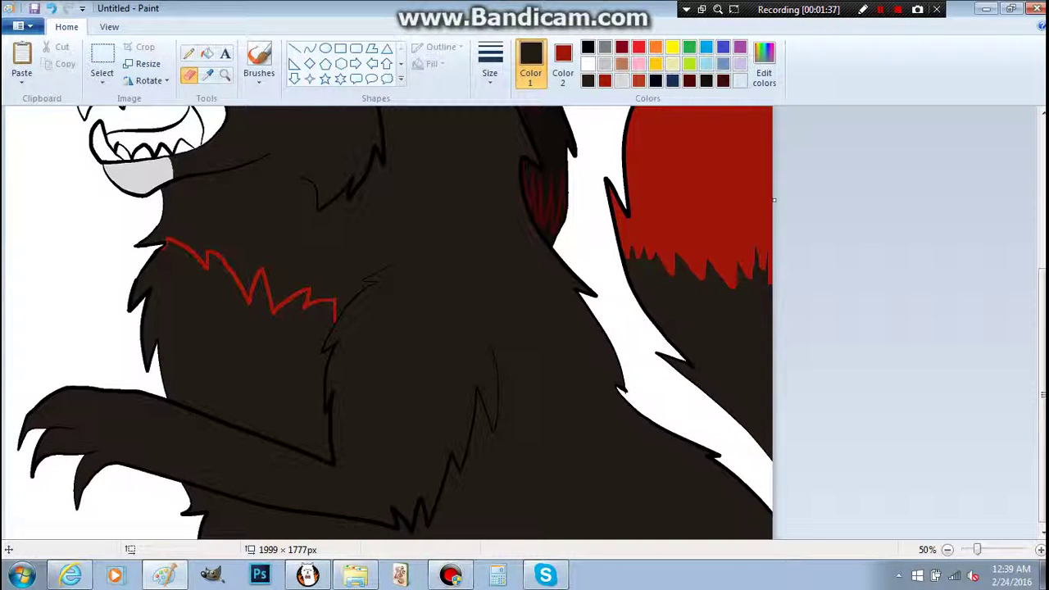
# Step: Draw three dark red bands with short connecting lines on the forearm, and dark red boundary lines across the base of the claws
pyautogui.scroll(3, 436, 516)
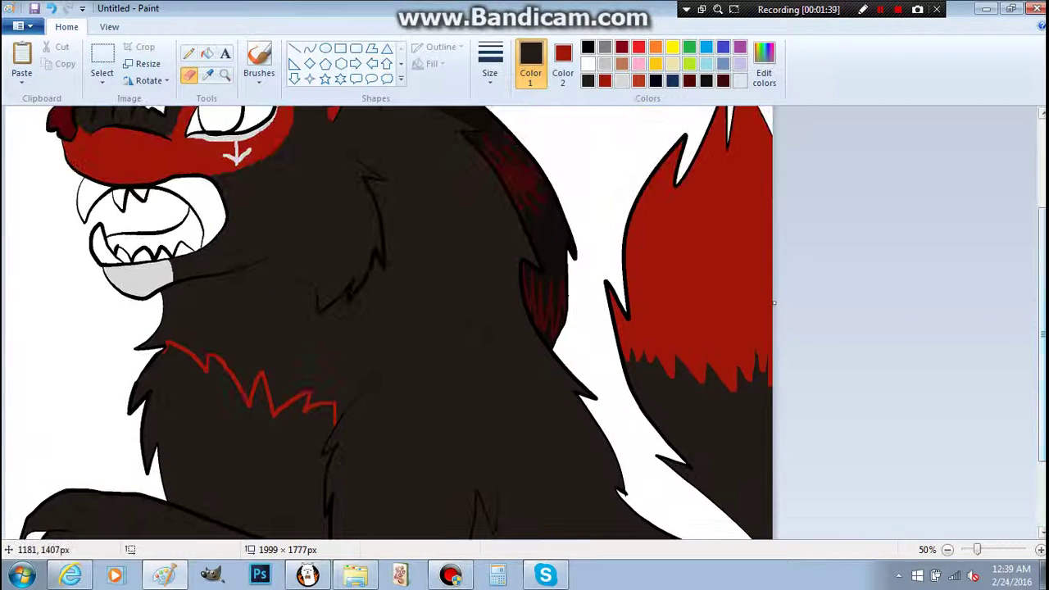
pyautogui.scroll(-3, 389, 319)
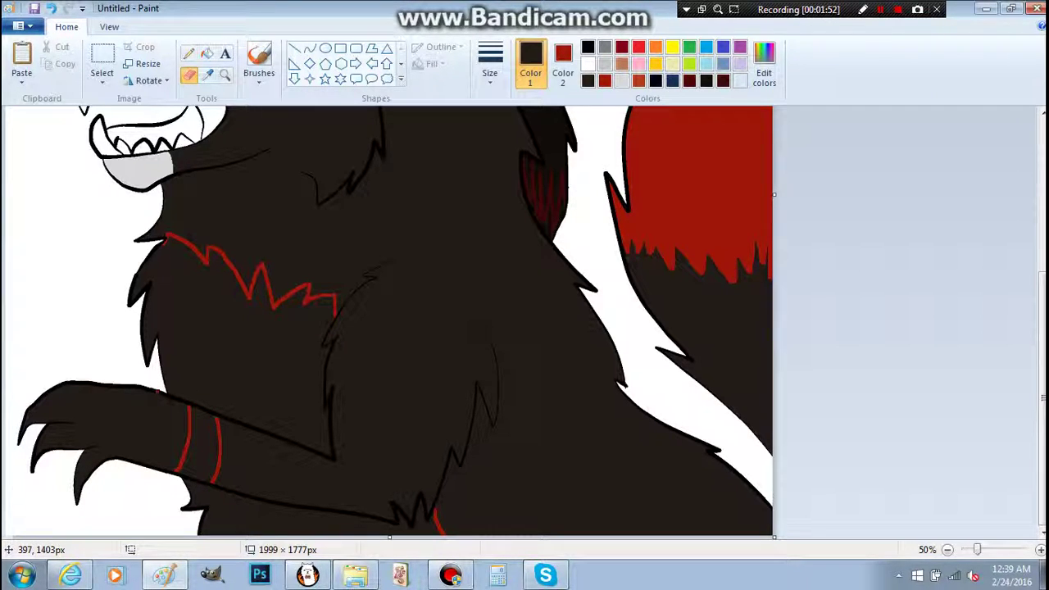
pyautogui.moveTo(158, 390); pyautogui.dragTo(158, 452)
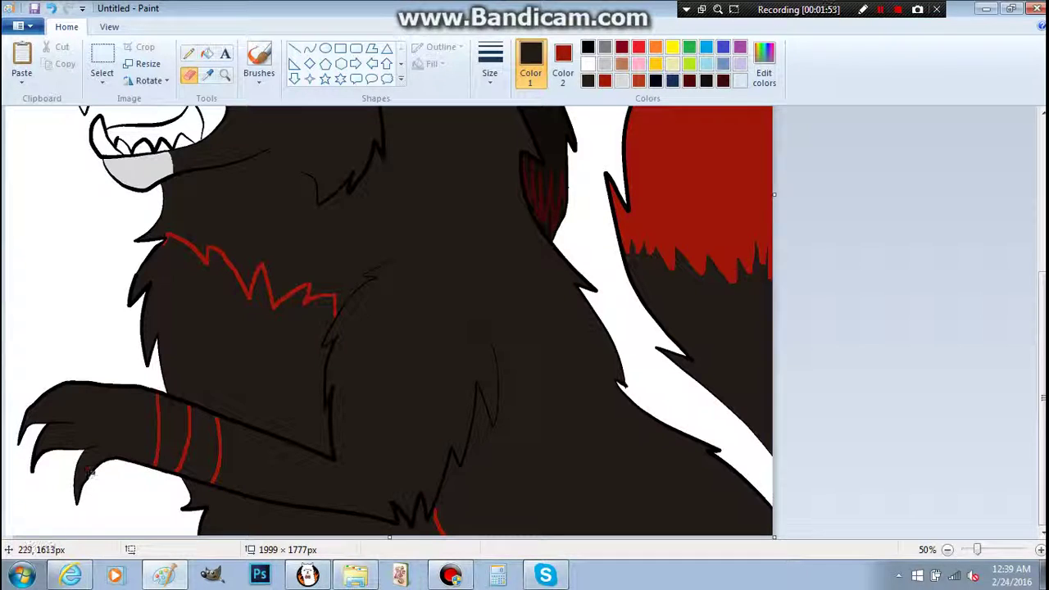
pyautogui.moveTo(90, 473); pyautogui.dragTo(77, 459)
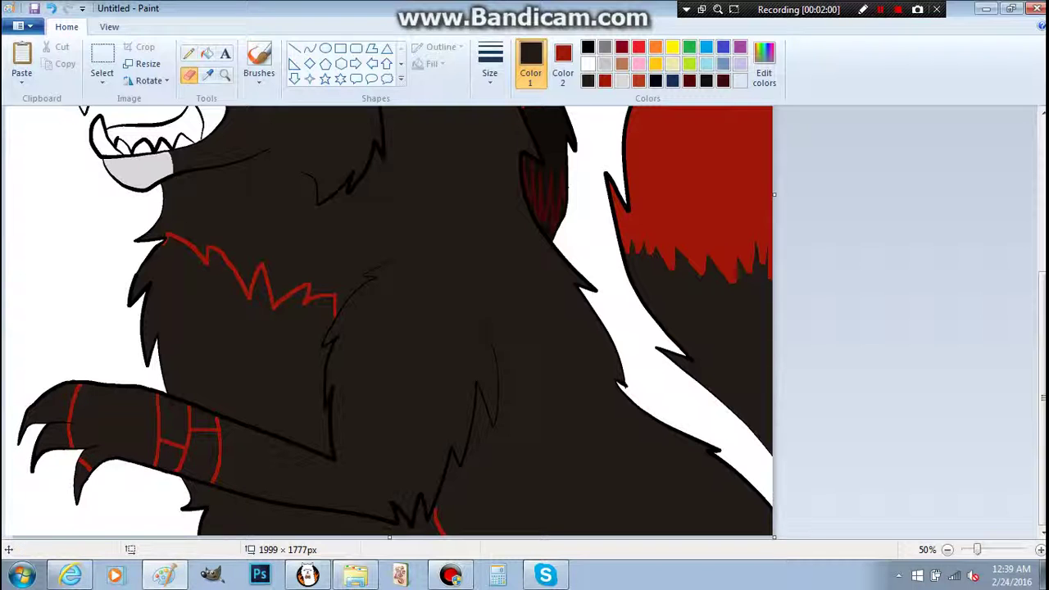
# Step: Fill the three claw tips of the raised paw with dark red and restore the secondary colour to white
pyautogui.click(563, 64)
pyautogui.click(587, 64)
pyautogui.click(530, 64)
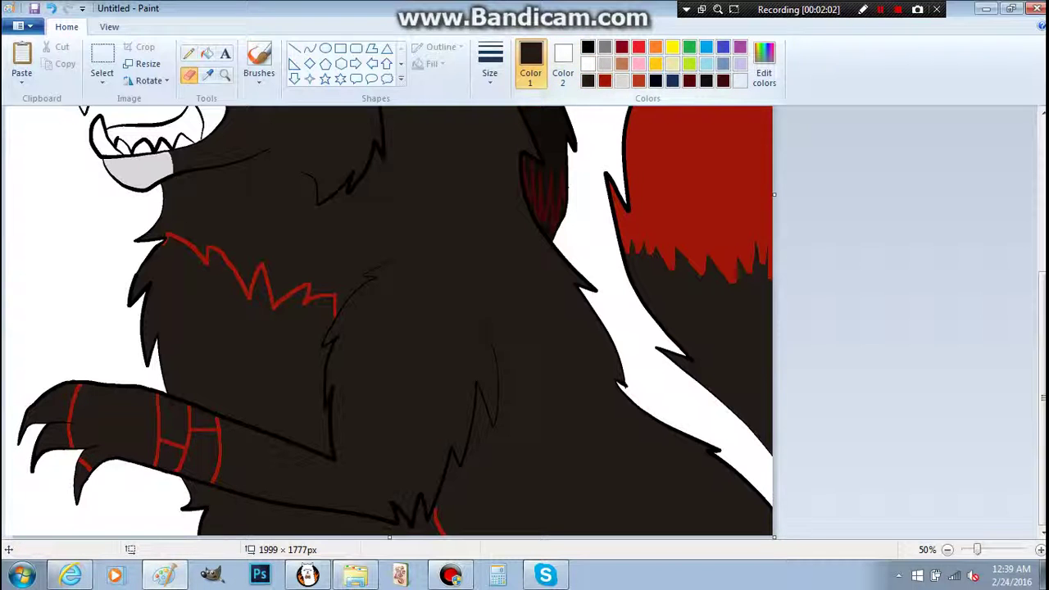
pyautogui.click(605, 80)
pyautogui.click(208, 53)
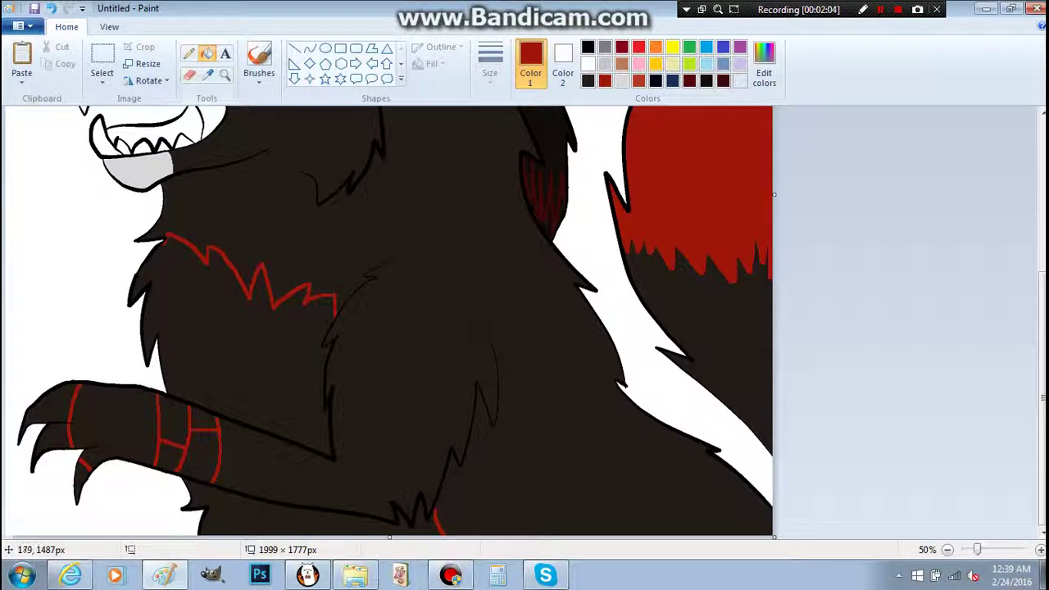
pyautogui.click(51, 433)
pyautogui.click(54, 406)
pyautogui.click(82, 477)
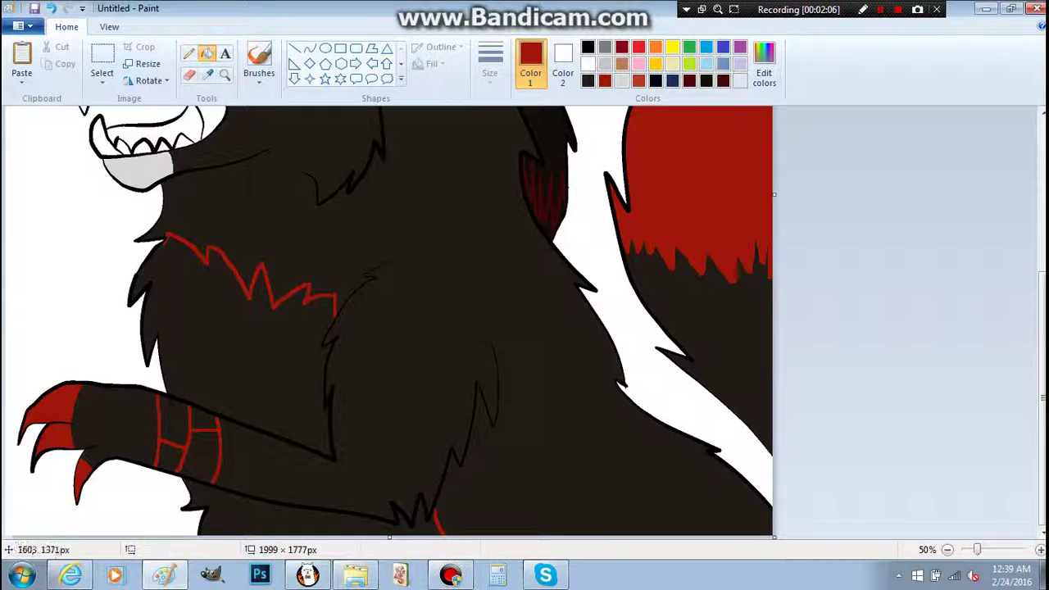
# Step: Fill the white of the wolf's eye with near-black navy and the round iris with dark blue
pyautogui.scroll(5, 393, 320)
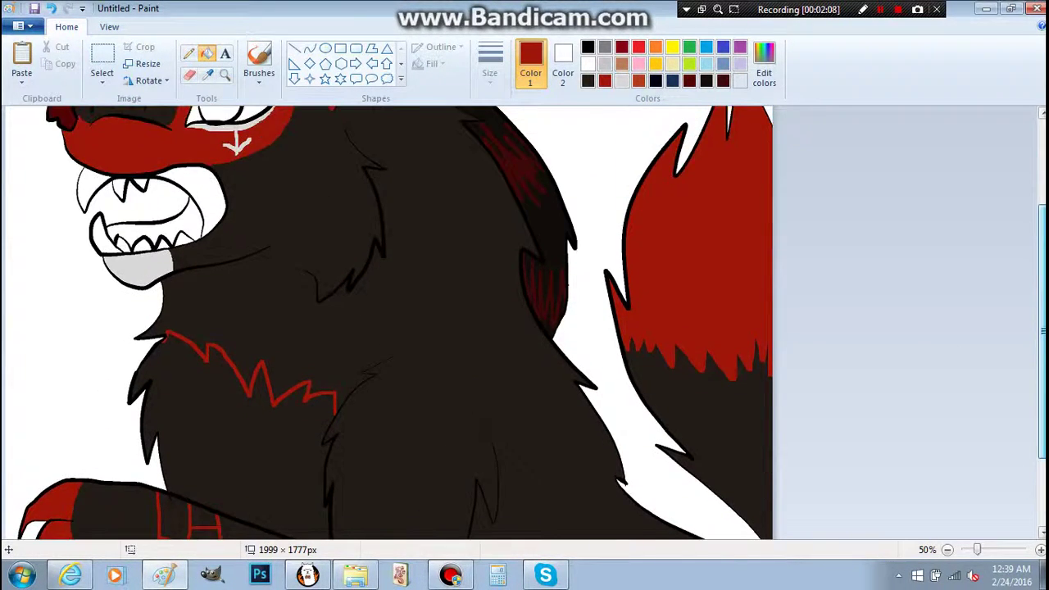
pyautogui.scroll(3, 394, 319)
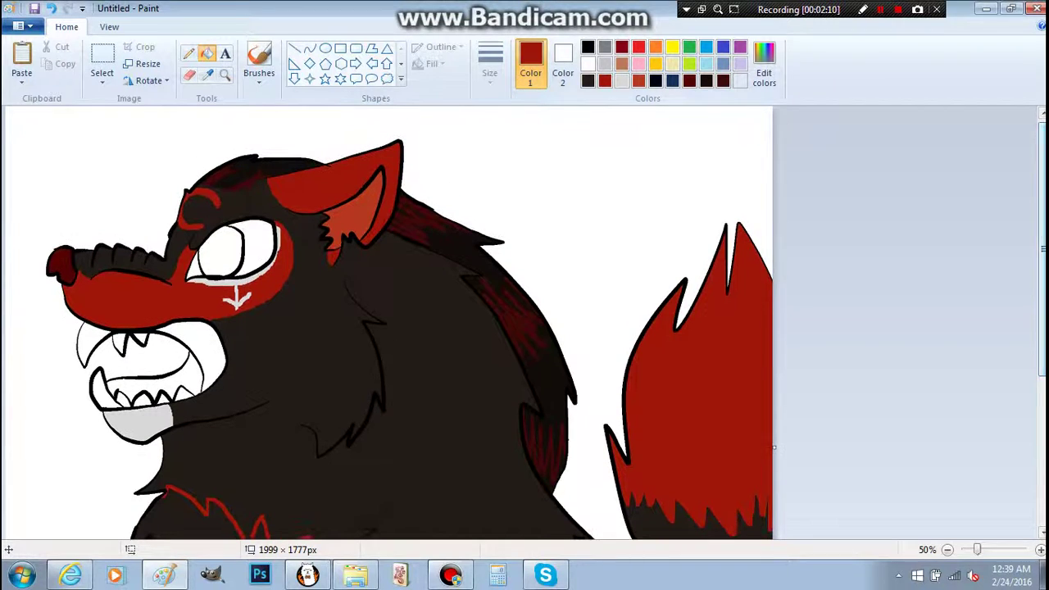
pyautogui.click(672, 80)
pyautogui.click(655, 80)
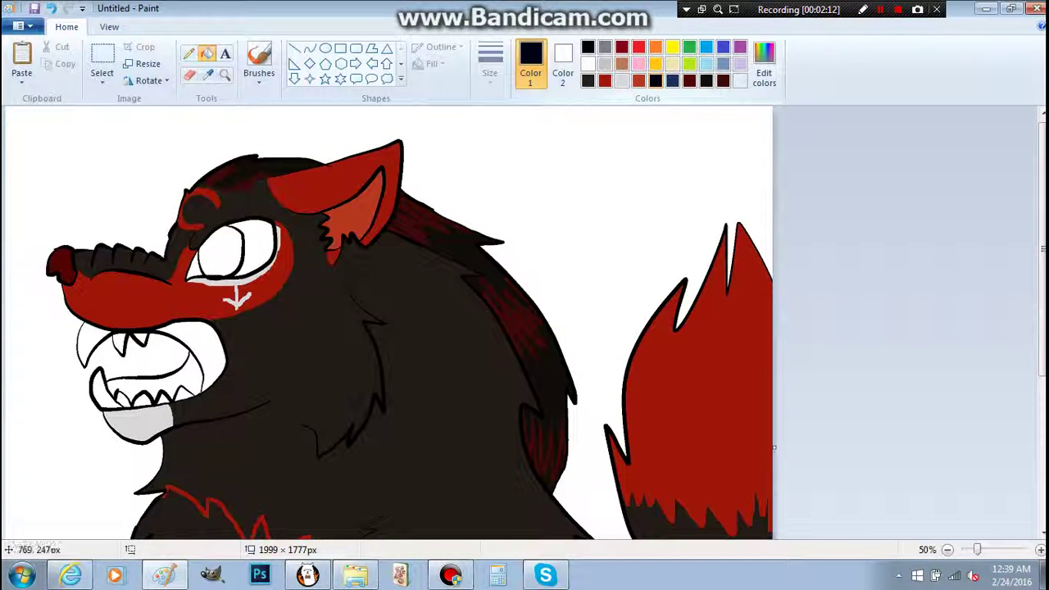
pyautogui.click(255, 246)
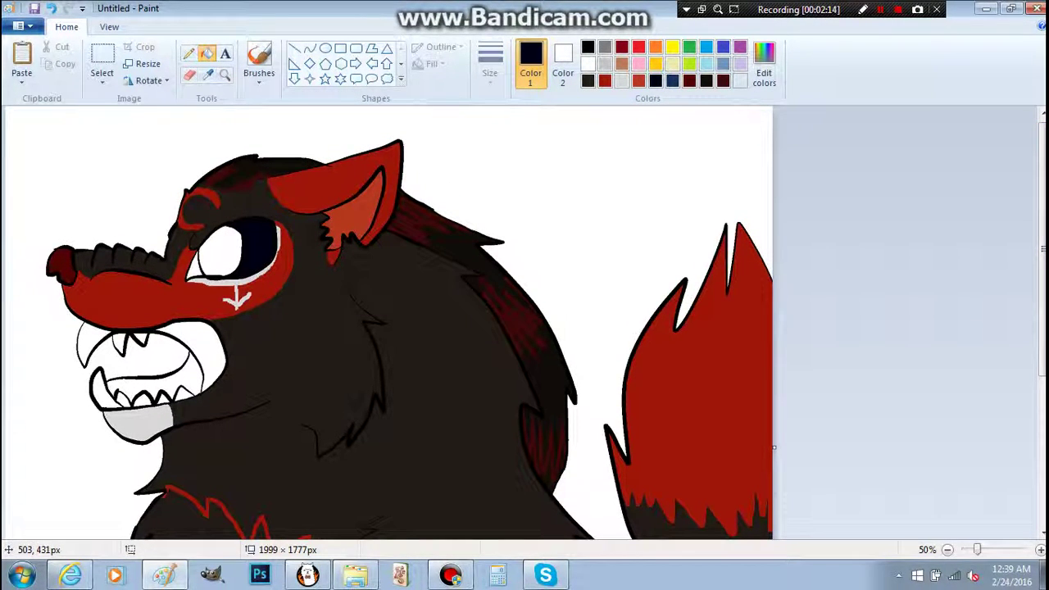
pyautogui.click(672, 80)
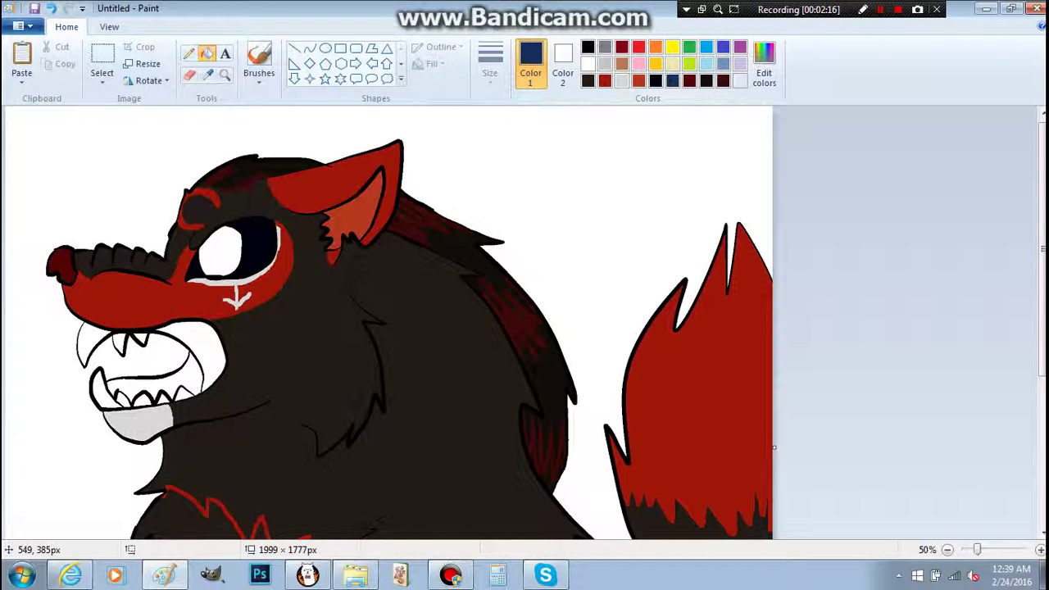
pyautogui.click(221, 250)
# Step: Draw a thin near-black navy arc, about 101 × 88 px, across the upper half of the blue iris
pyautogui.click(225, 75)
pyautogui.click(263, 245)
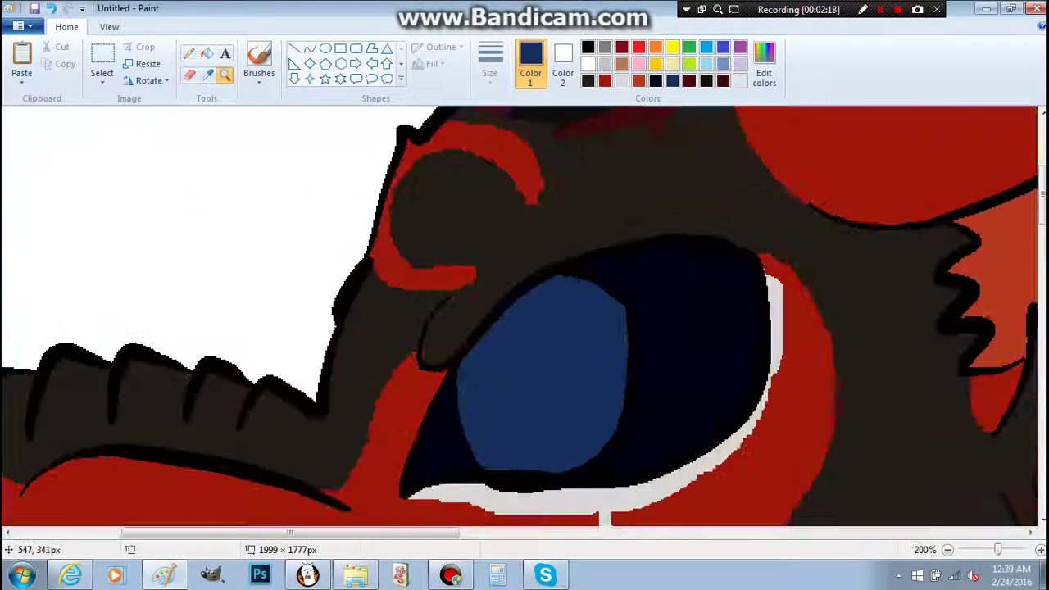
pyautogui.click(558, 328)
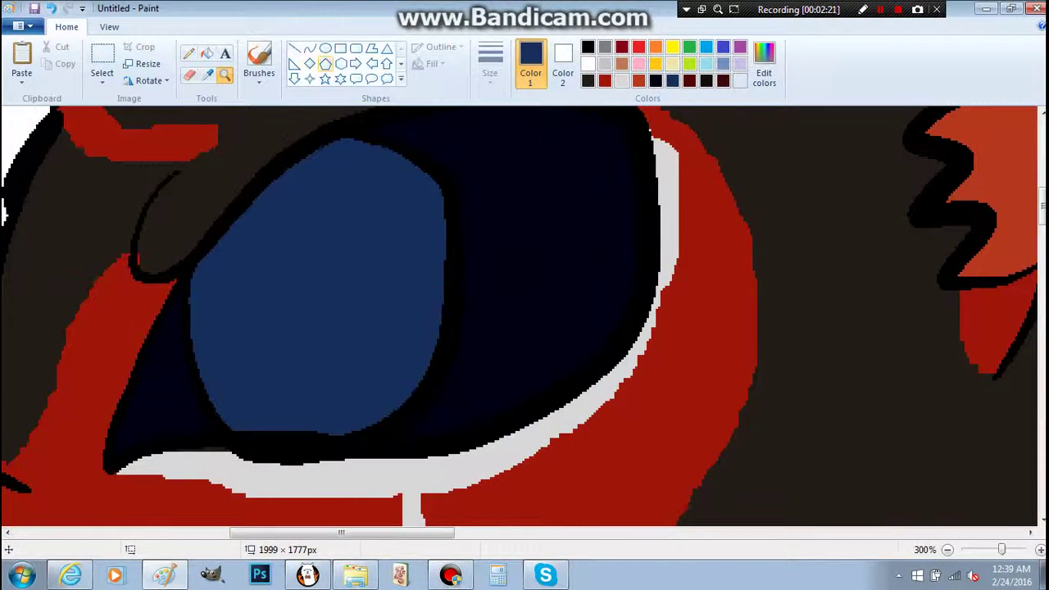
pyautogui.click(310, 47)
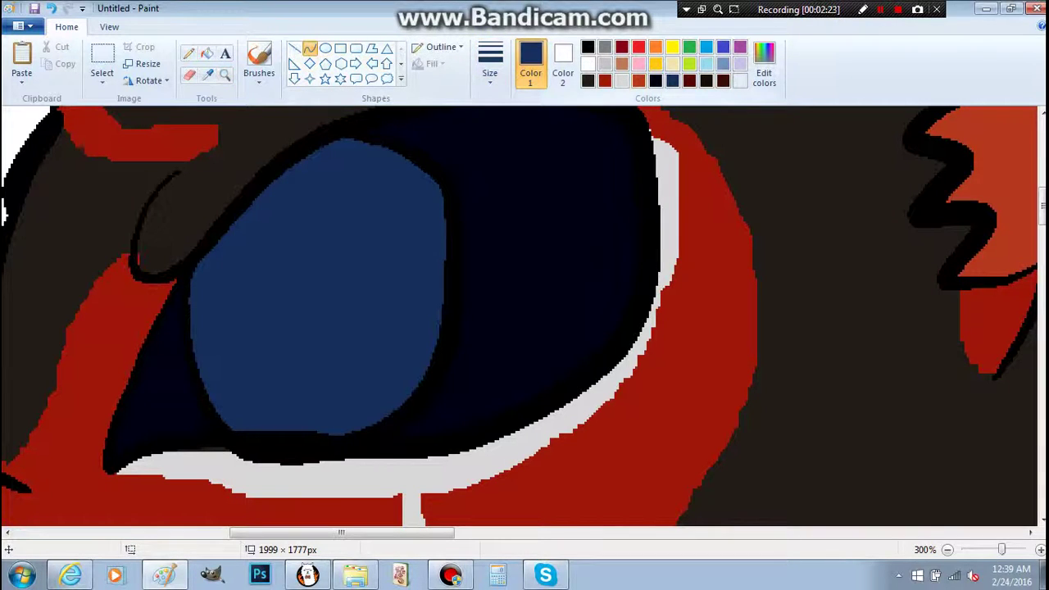
pyautogui.click(490, 61)
pyautogui.click(524, 186)
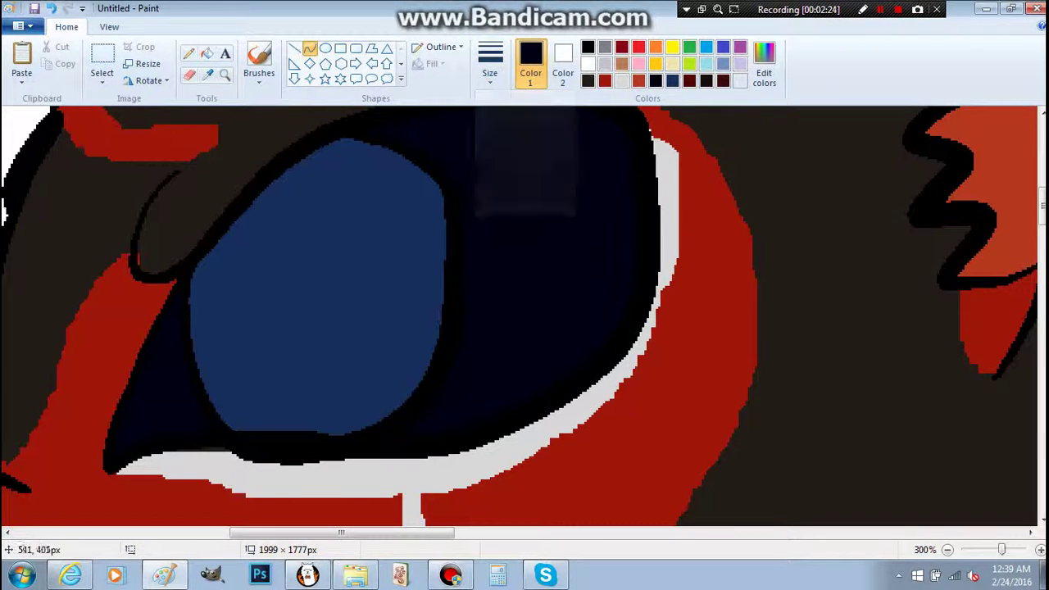
pyautogui.moveTo(203, 390); pyautogui.dragTo(353, 177)
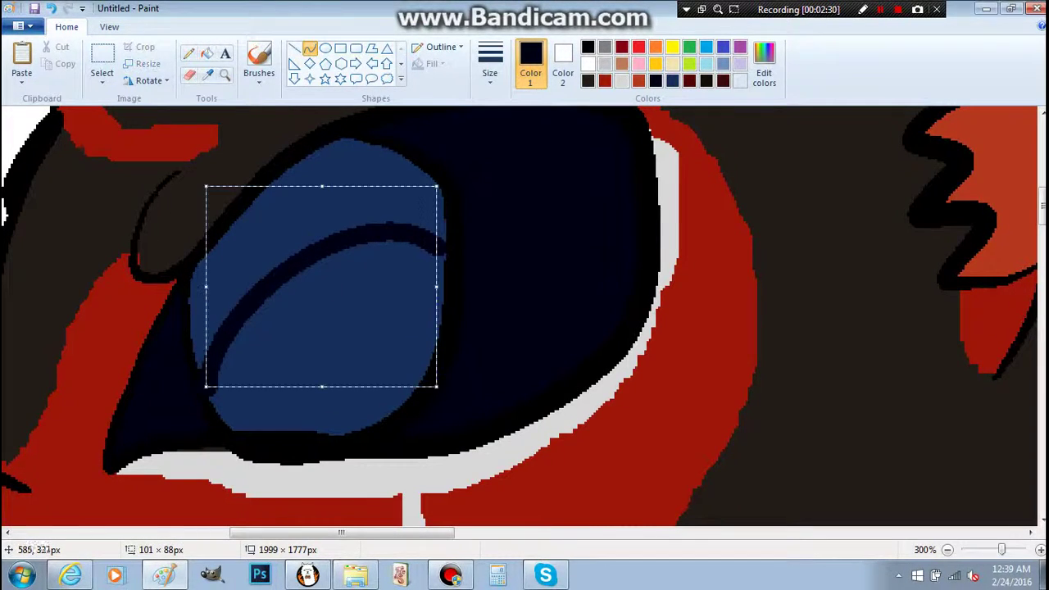
pyautogui.click(490, 61)
pyautogui.click(525, 167)
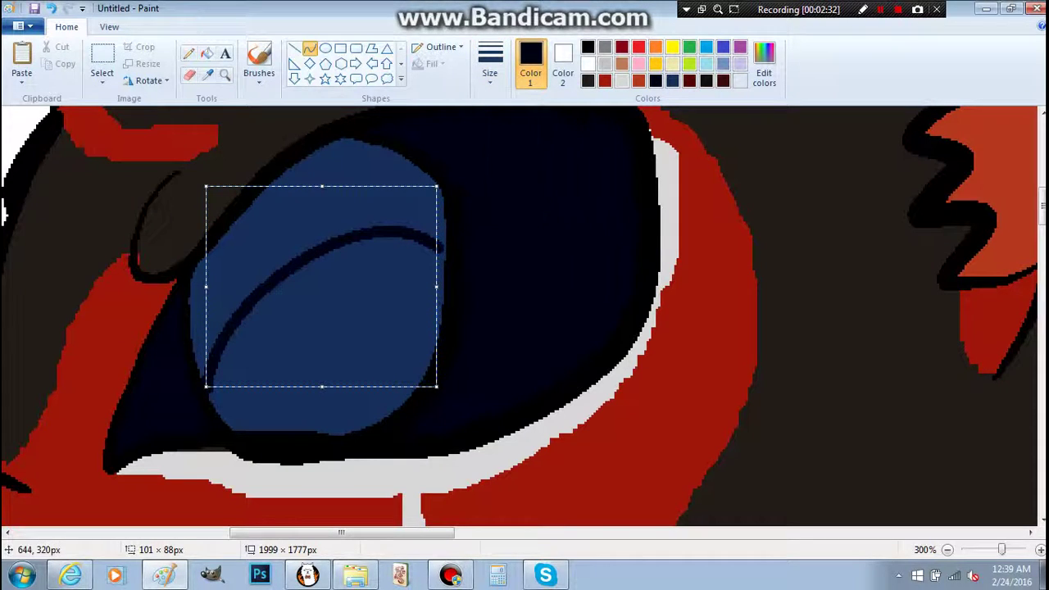
pyautogui.click(490, 61)
pyautogui.click(525, 138)
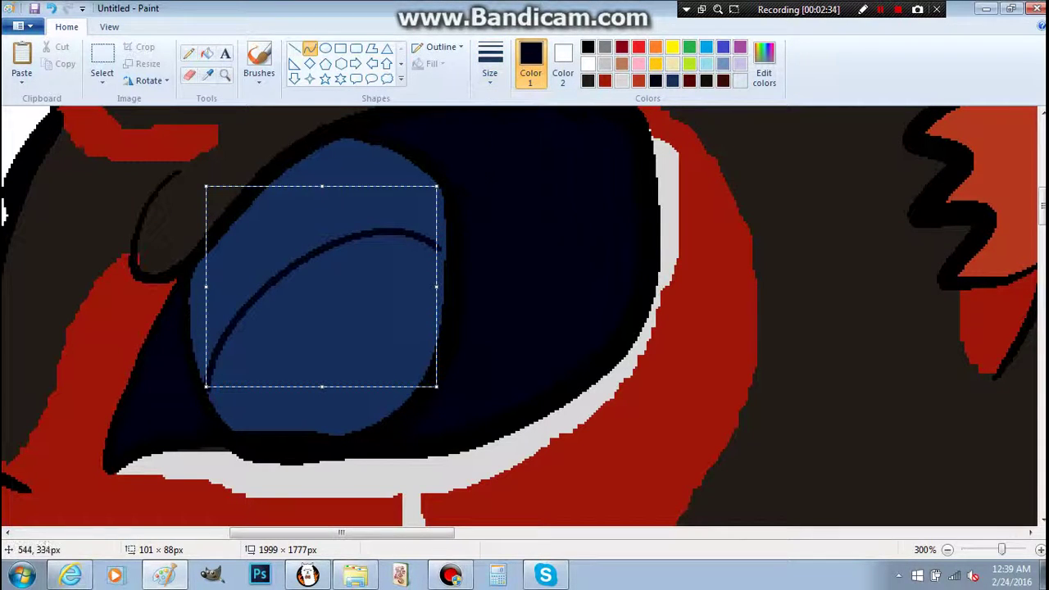
# Step: Draw an upright oval pupil of about 59 × 84 px on the iris and fill its sections with near-black navy
pyautogui.click(325, 48)
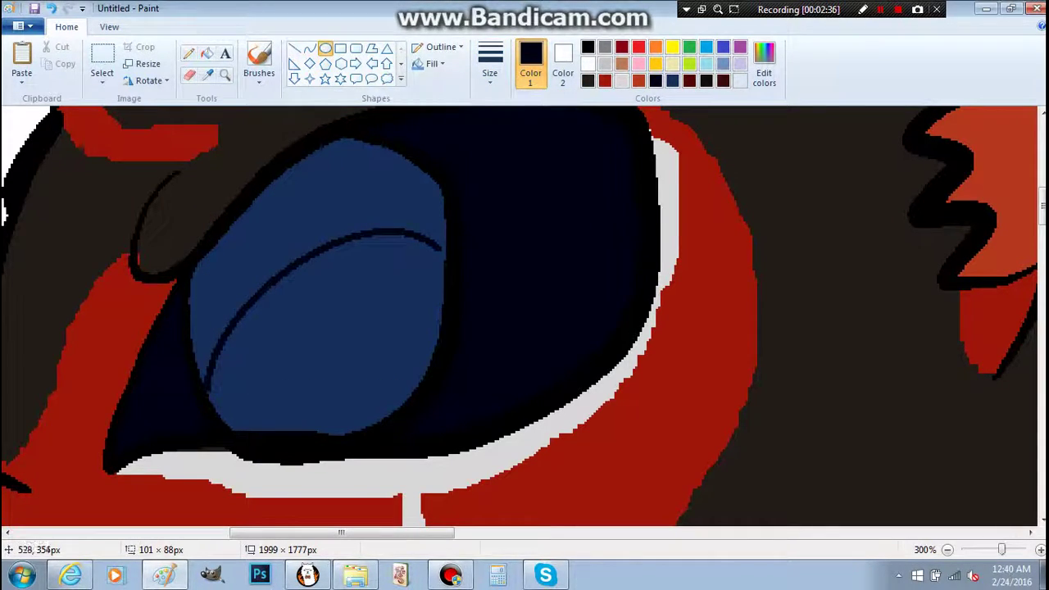
pyautogui.moveTo(243, 231); pyautogui.dragTo(373, 413)
pyautogui.moveTo(340, 365); pyautogui.dragTo(339, 349)
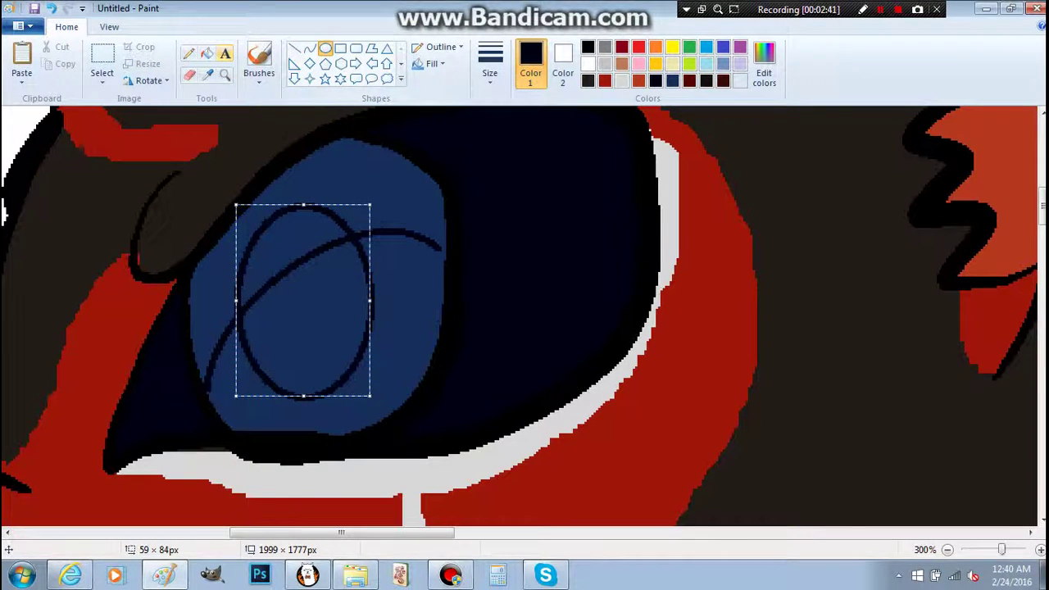
pyautogui.click(206, 53)
pyautogui.click(275, 250)
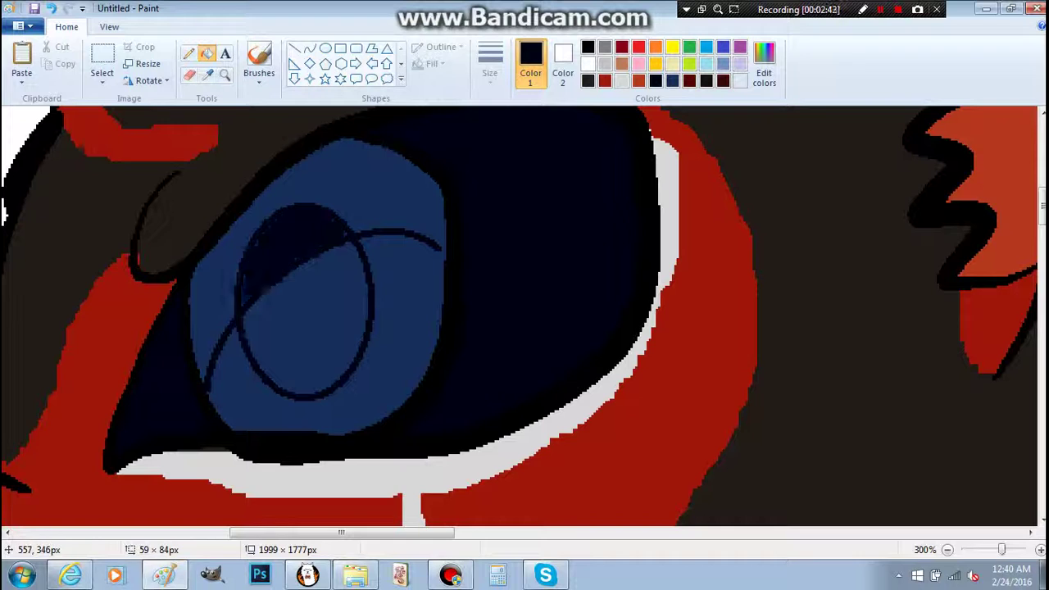
pyautogui.click(246, 297)
pyautogui.click(311, 352)
# Step: Extend the arc to the iris's edge and fill the iris area above it with near-black navy
pyautogui.click(310, 47)
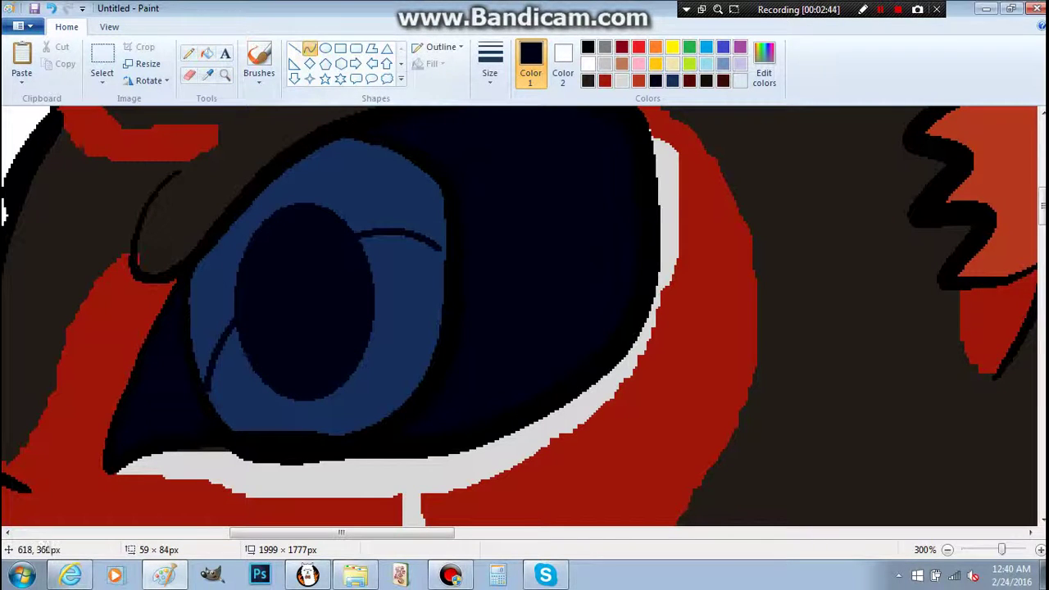
pyautogui.moveTo(435, 246); pyautogui.dragTo(445, 253)
pyautogui.click(206, 52)
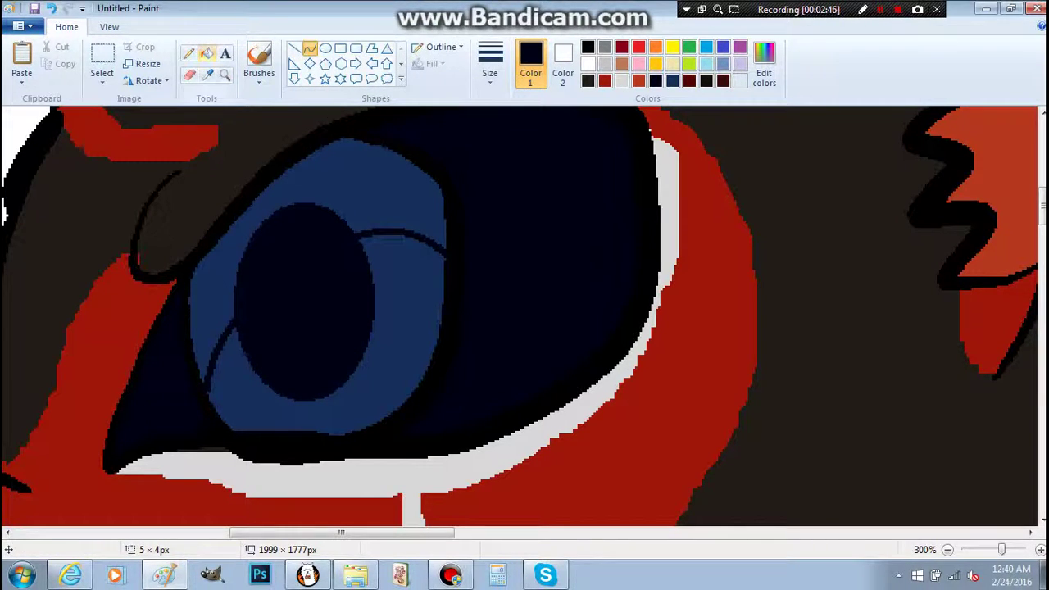
pyautogui.click(352, 189)
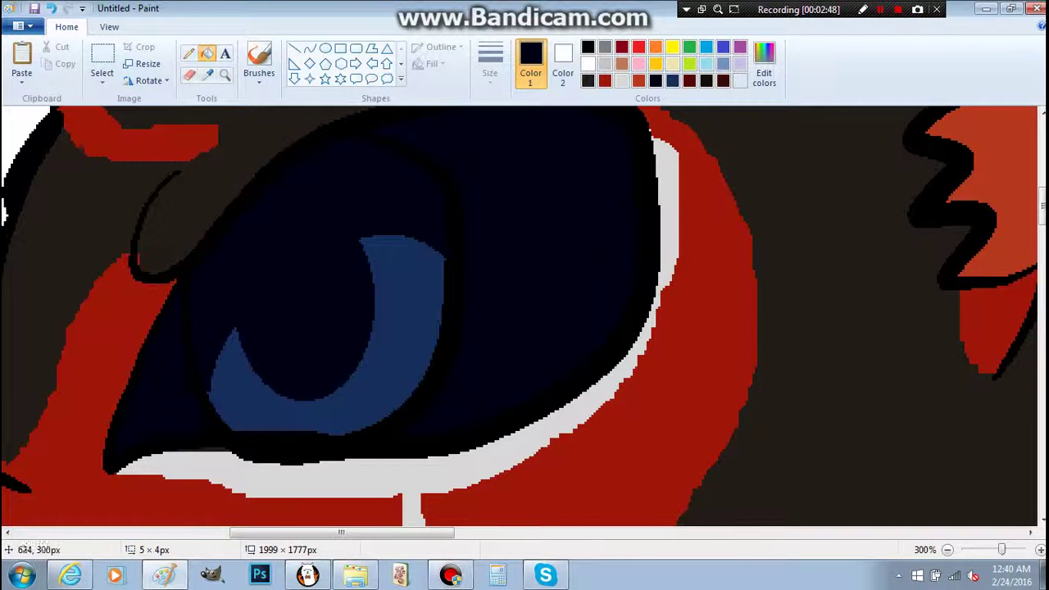
# Step: Try filling the upper iris and pupil with a brighter navy mixed from the current colour
pyautogui.click(764, 64)
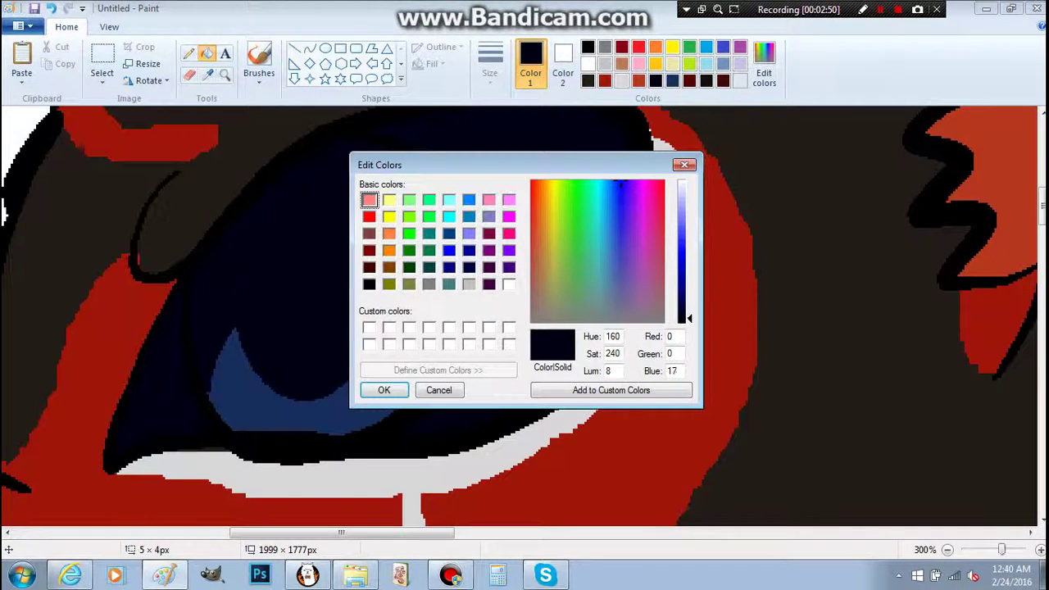
pyautogui.moveTo(689, 319); pyautogui.dragTo(689, 299)
pyautogui.click(384, 390)
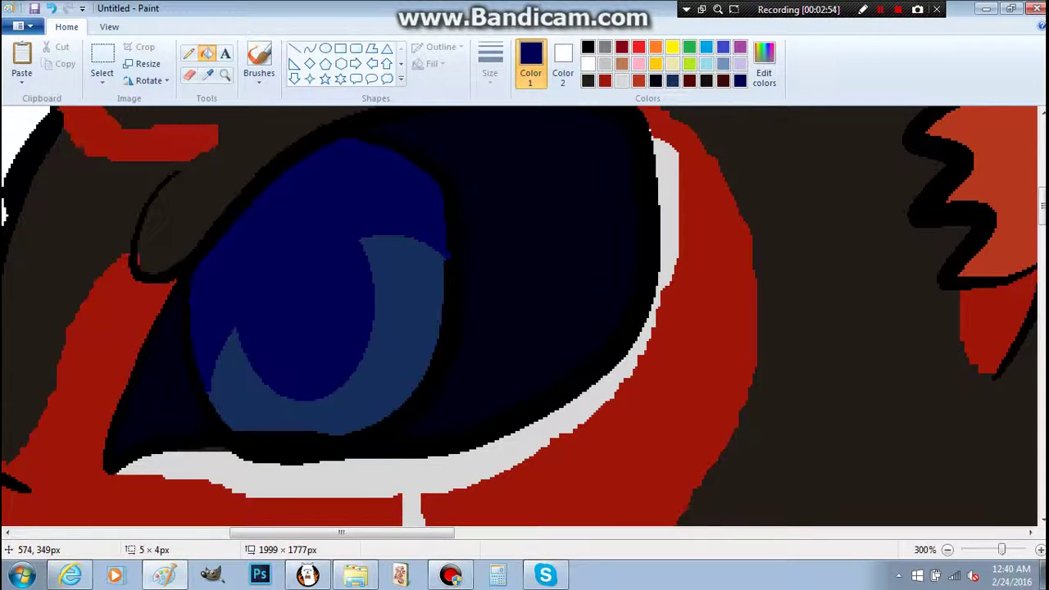
pyautogui.click(350, 186)
# Step: Sample the iris blue, darken it to RGB 12, 24, 48, and fill the upper iris and pupil area with it
pyautogui.click(206, 74)
pyautogui.click(411, 242)
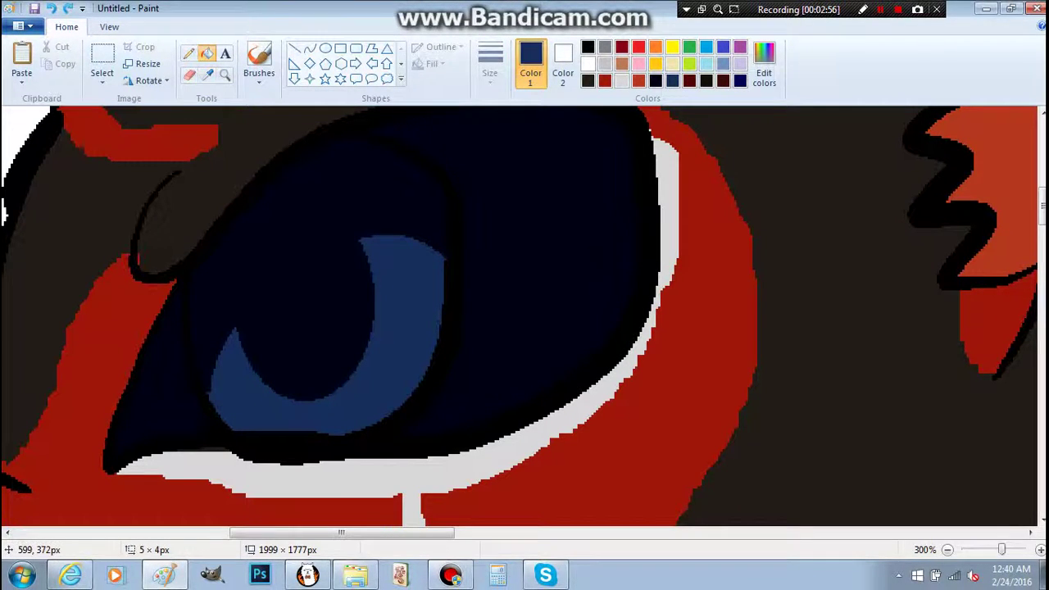
pyautogui.click(763, 65)
pyautogui.moveTo(689, 290); pyautogui.dragTo(689, 307)
pyautogui.click(383, 390)
pyautogui.click(443, 256)
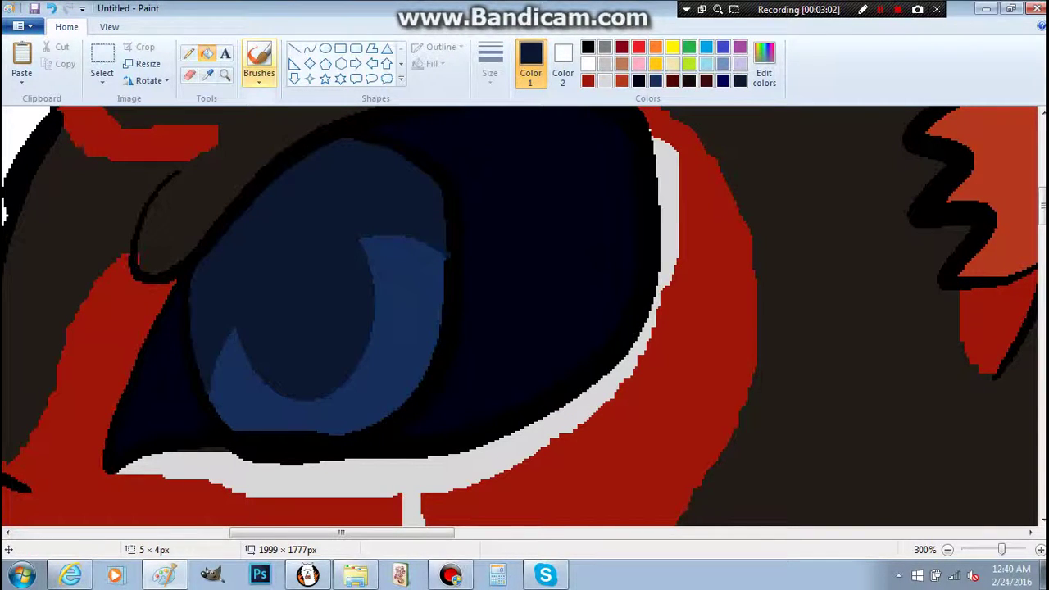
# Step: Draw a smaller oval pupil of about 51 × 75 px inside the shaded area and fill it with near-black navy
pyautogui.click(326, 48)
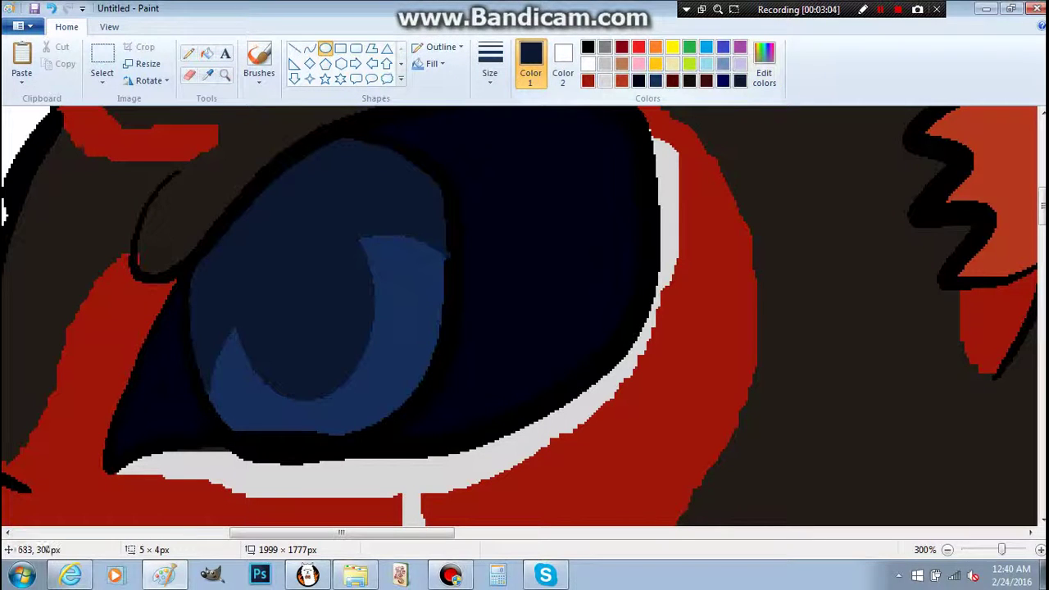
pyautogui.moveTo(251, 219); pyautogui.dragTo(345, 360)
pyautogui.click(206, 53)
pyautogui.click(280, 283)
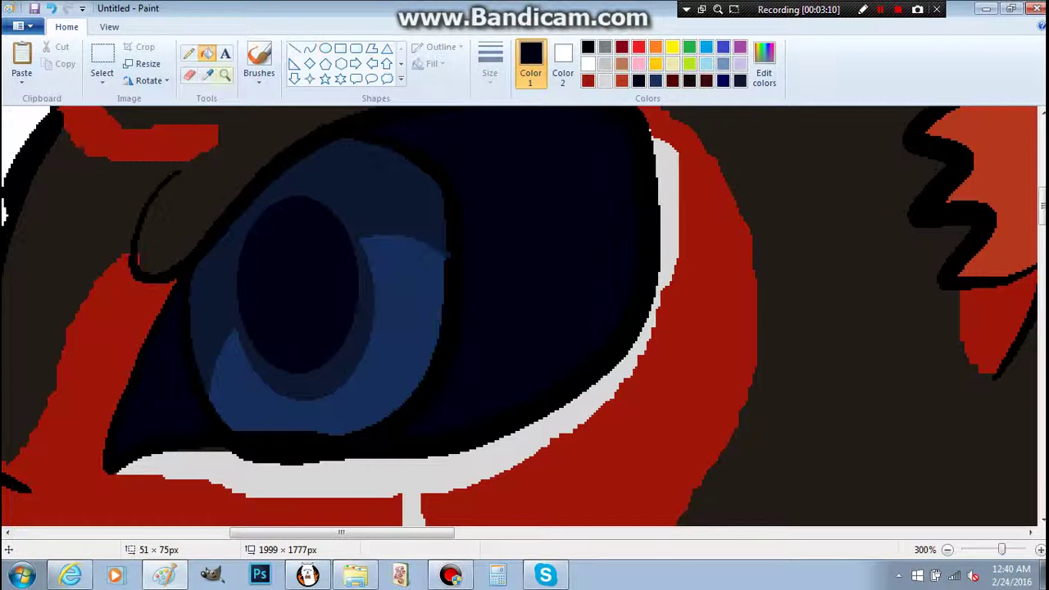
# Step: Draw a near-black navy curve of about 109 × 61 px across the upper iris and fill the area above it
pyautogui.click(310, 47)
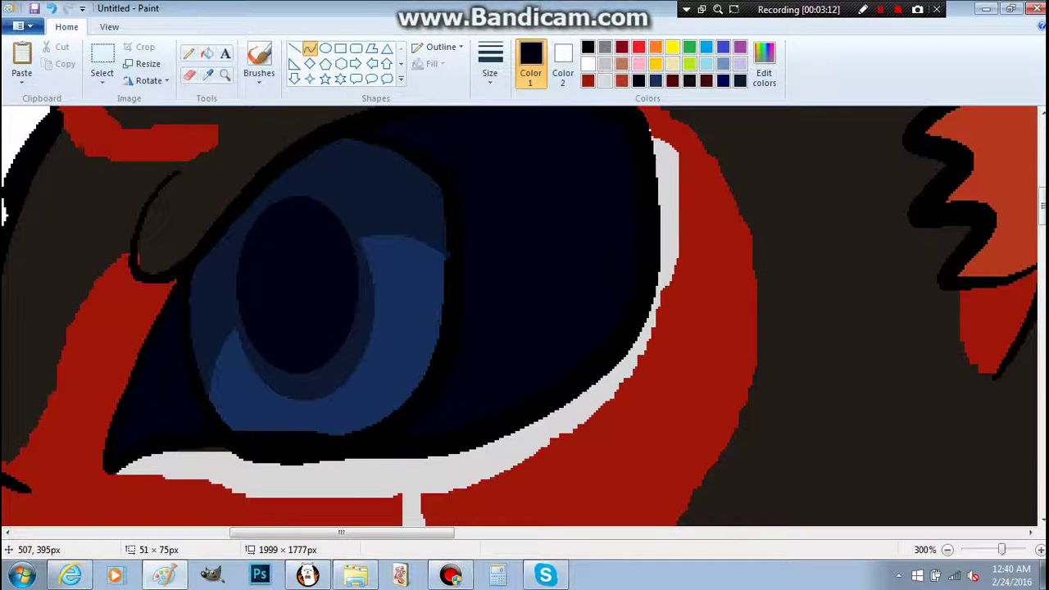
pyautogui.moveTo(191, 336); pyautogui.dragTo(275, 196)
pyautogui.click(207, 53)
pyautogui.click(330, 172)
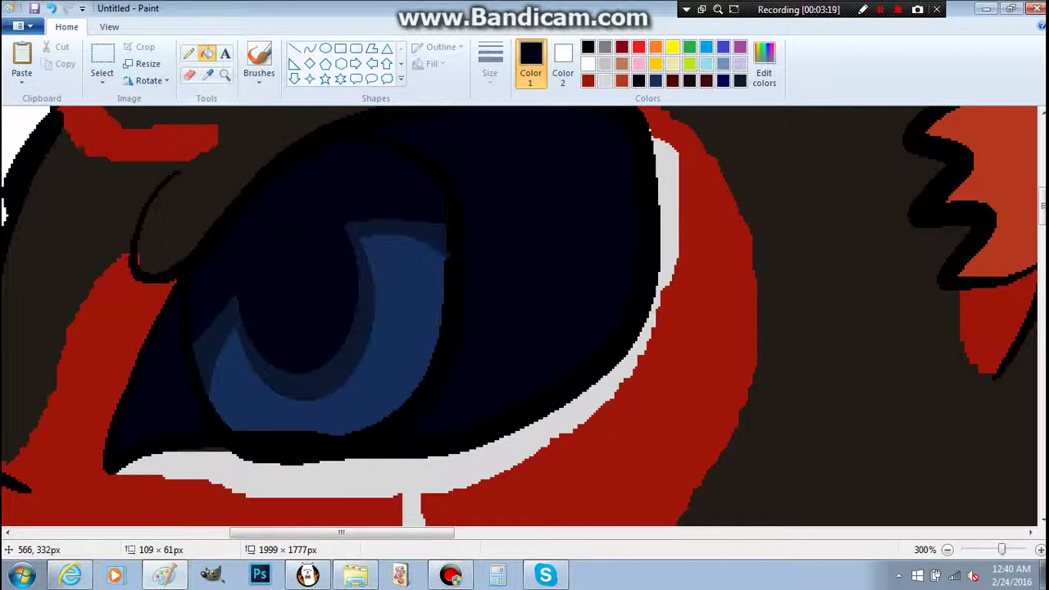
# Step: Darken the shading blue to RGB 3, 6, 12 and refill the pupil and uppermost iris with it
pyautogui.click(188, 53)
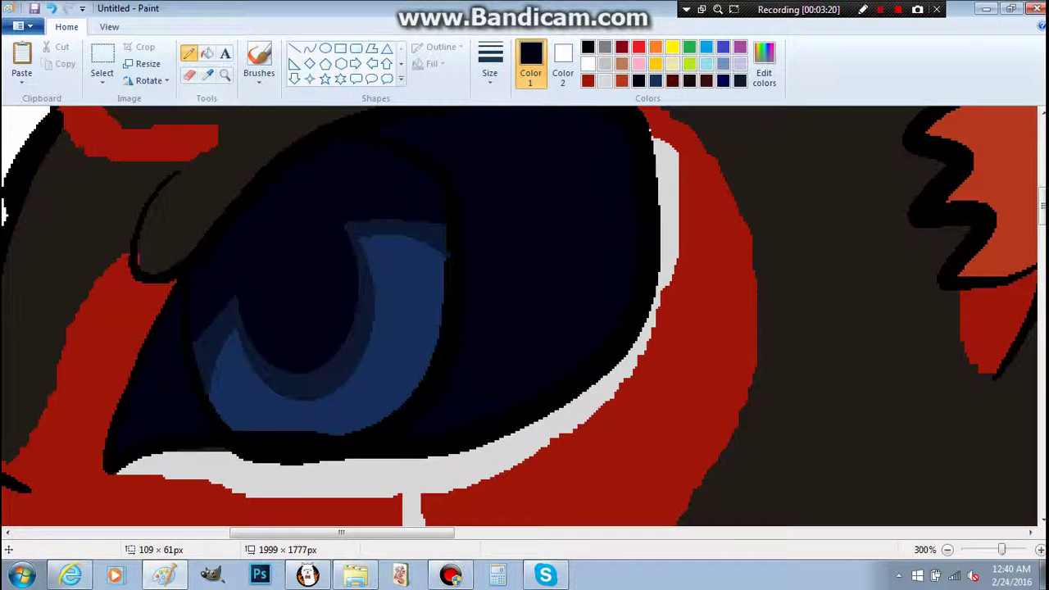
pyautogui.click(490, 66)
pyautogui.click(524, 138)
pyautogui.click(764, 62)
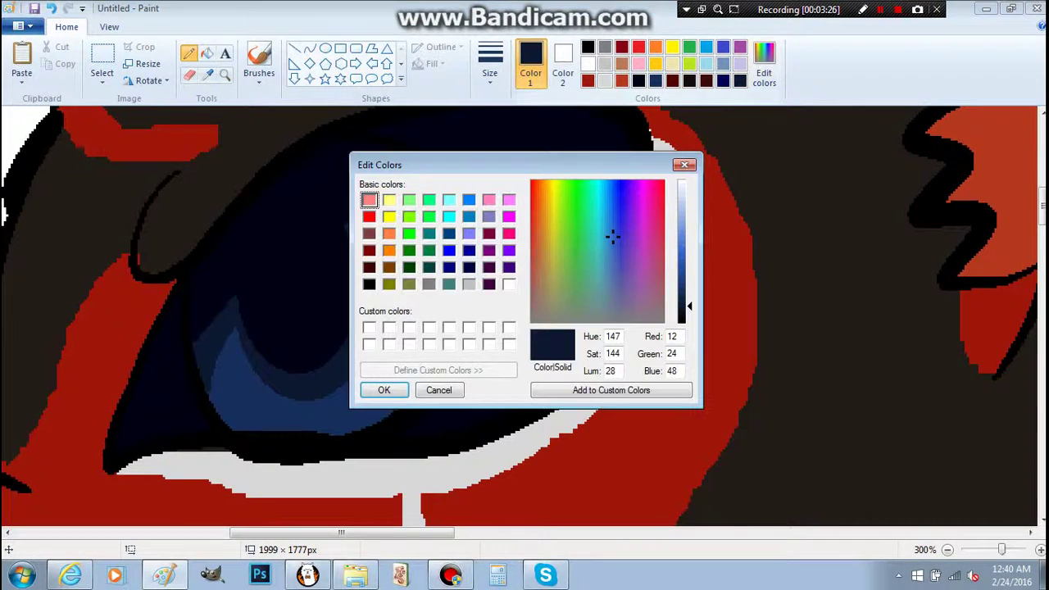
pyautogui.moveTo(689, 306); pyautogui.dragTo(689, 318)
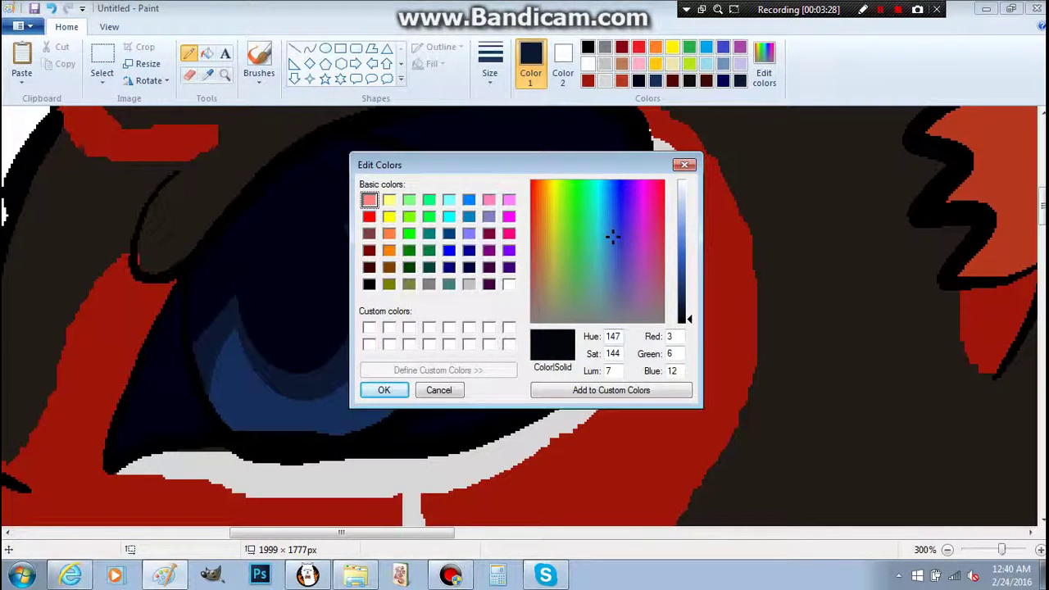
pyautogui.press('Return')
pyautogui.click(207, 53)
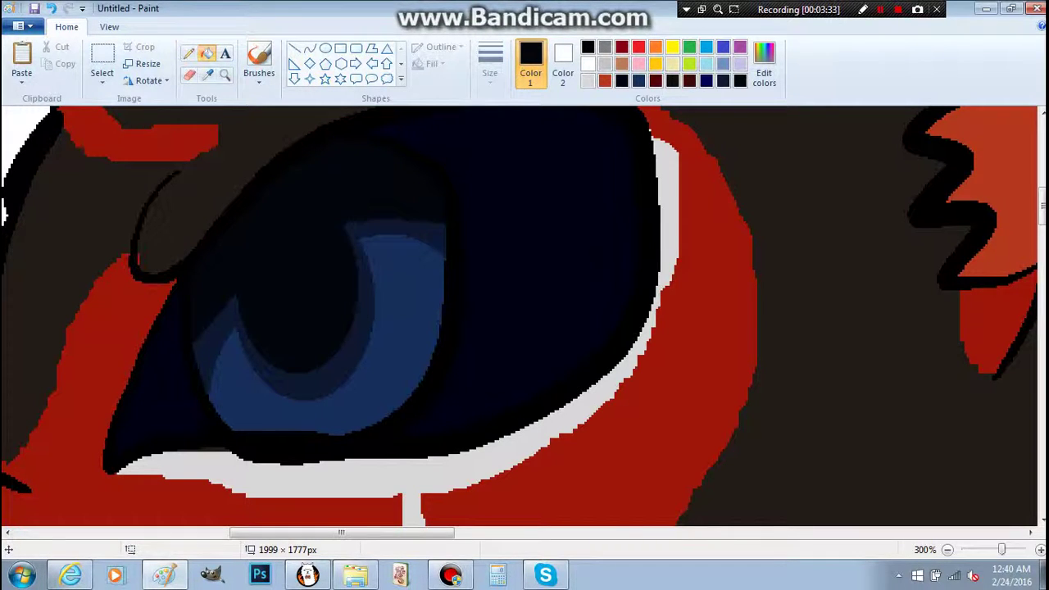
# Step: Lighten the iris blue to pale blue (RGB 185, 204, 238), try a freehand Pencil highlight on the eye, and undo the stroke
pyautogui.click(188, 53)
pyautogui.click(639, 81)
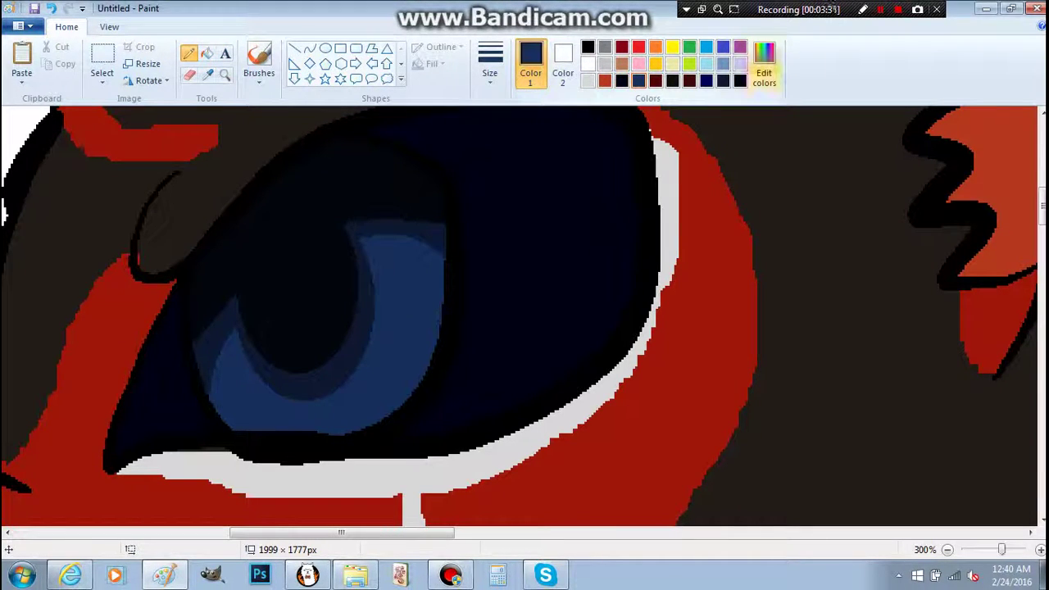
pyautogui.click(764, 66)
pyautogui.moveTo(688, 290); pyautogui.dragTo(689, 209)
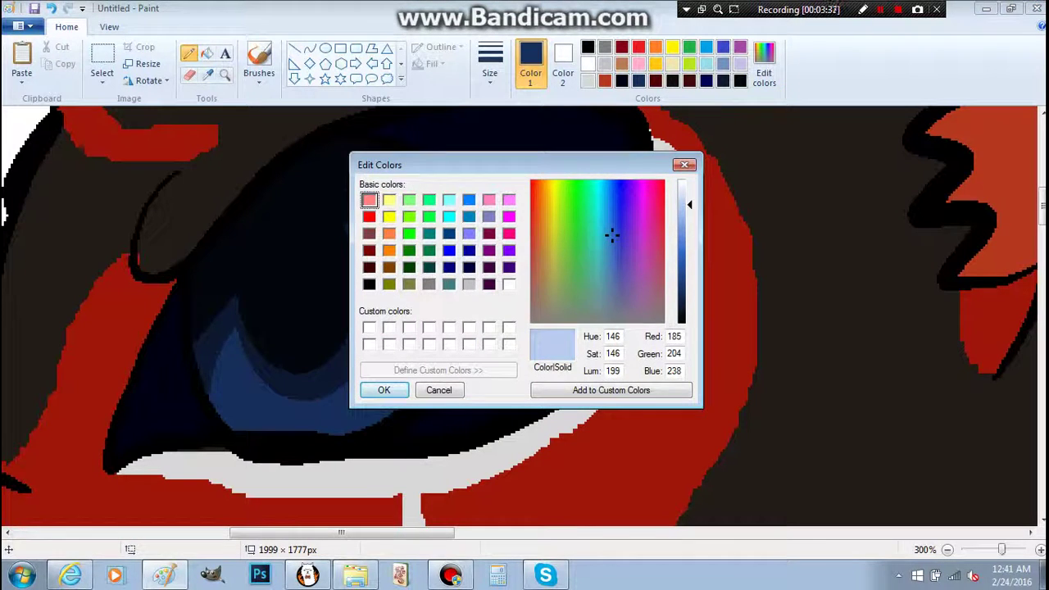
pyautogui.click(383, 390)
pyautogui.moveTo(358, 195)
pyautogui.mouseDown()
pyautogui.moveTo(289, 250)
pyautogui.moveTo(312, 187)
pyautogui.moveTo(406, 218)
pyautogui.mouseUp()
pyautogui.hotkey('ctrl', 'z')
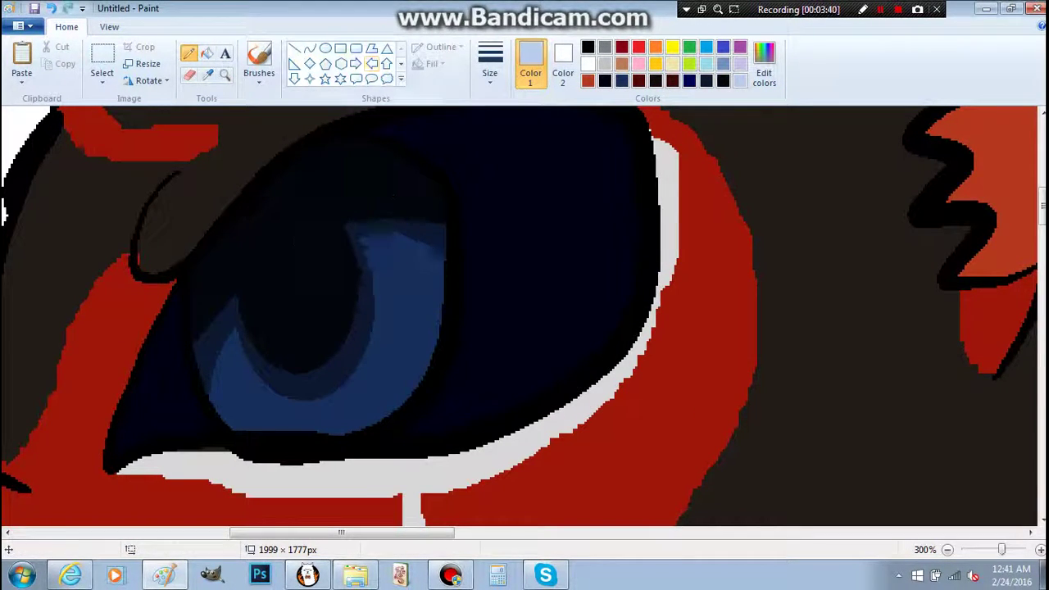
# Step: Draw two solid pale-blue ovals without outline on the eye, one across the upper iris and a smaller one near its lower edge
pyautogui.click(325, 47)
pyautogui.click(432, 64)
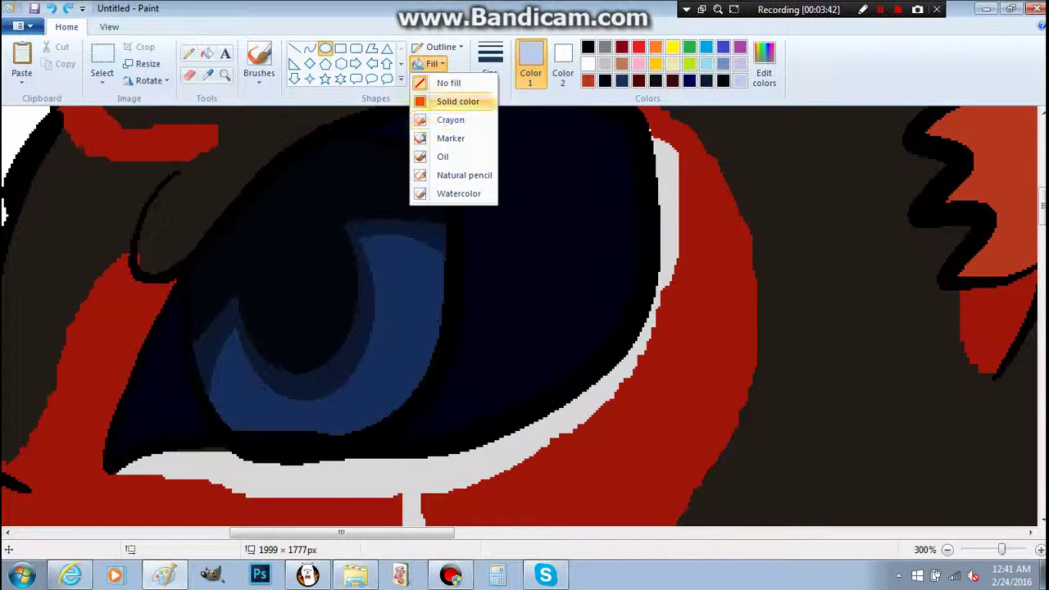
pyautogui.click(457, 101)
pyautogui.click(438, 47)
pyautogui.click(457, 65)
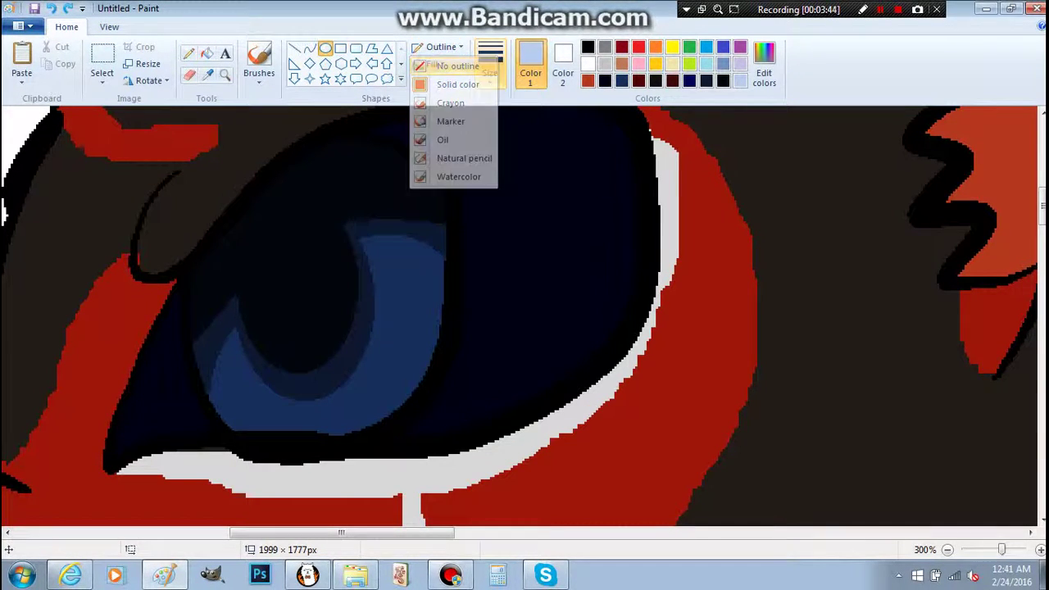
pyautogui.click(563, 64)
pyautogui.click(740, 80)
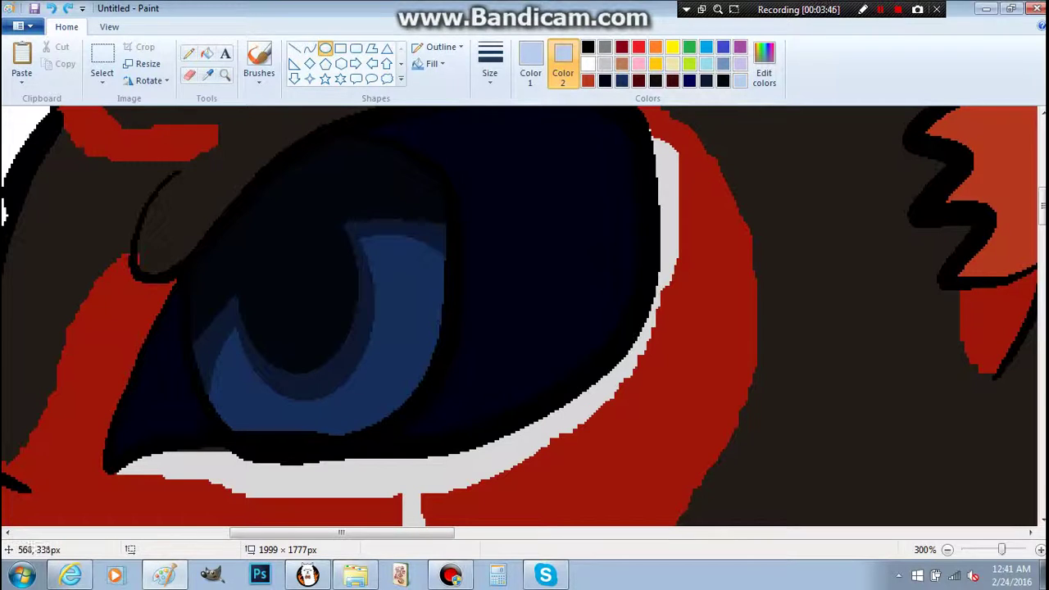
pyautogui.moveTo(319, 187); pyautogui.dragTo(454, 269)
pyautogui.moveTo(393, 228); pyautogui.dragTo(370, 216)
pyautogui.moveTo(294, 321); pyautogui.dragTo(413, 395)
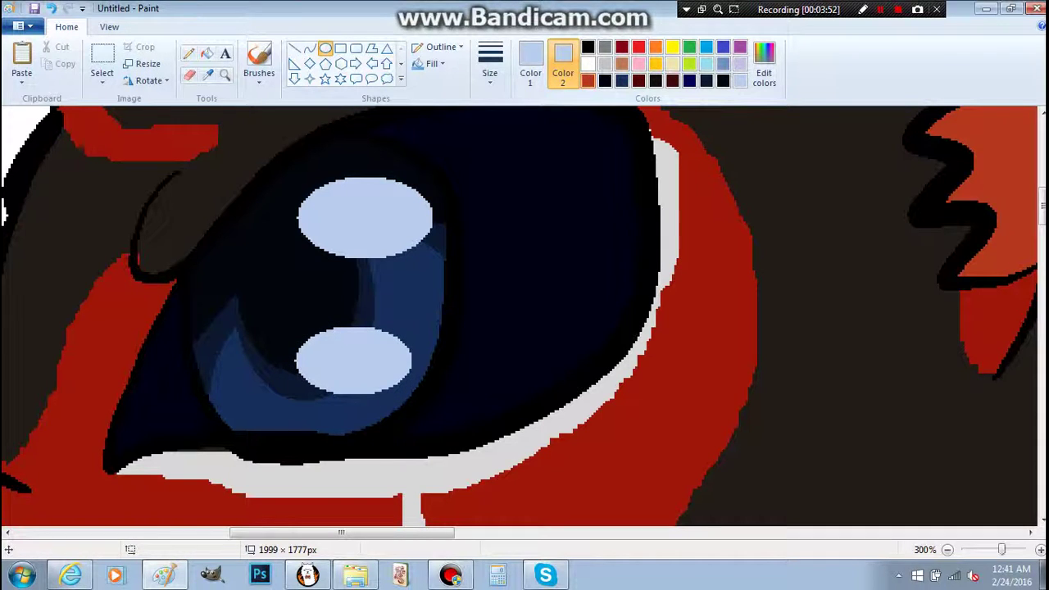
# Step: Overlay each pale-blue highlight with a solid white oval, shifted slightly up and right to leave a pale-blue rim at its lower left
pyautogui.click(587, 63)
pyautogui.moveTo(314, 188); pyautogui.dragTo(445, 260)
pyautogui.moveTo(398, 232); pyautogui.dragTo(391, 222)
pyautogui.moveTo(299, 328); pyautogui.dragTo(380, 375)
pyautogui.click(498, 339)
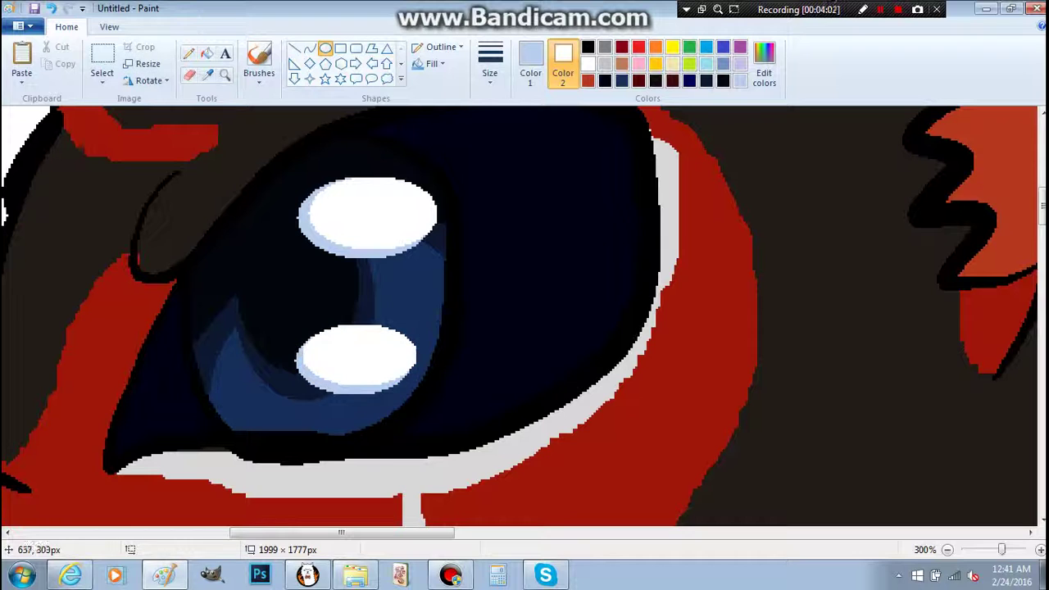
# Step: Sample the navy surrounding the iris, raise its luminosity slightly, and refill the eye areas on both sides of the iris with it
pyautogui.click(530, 65)
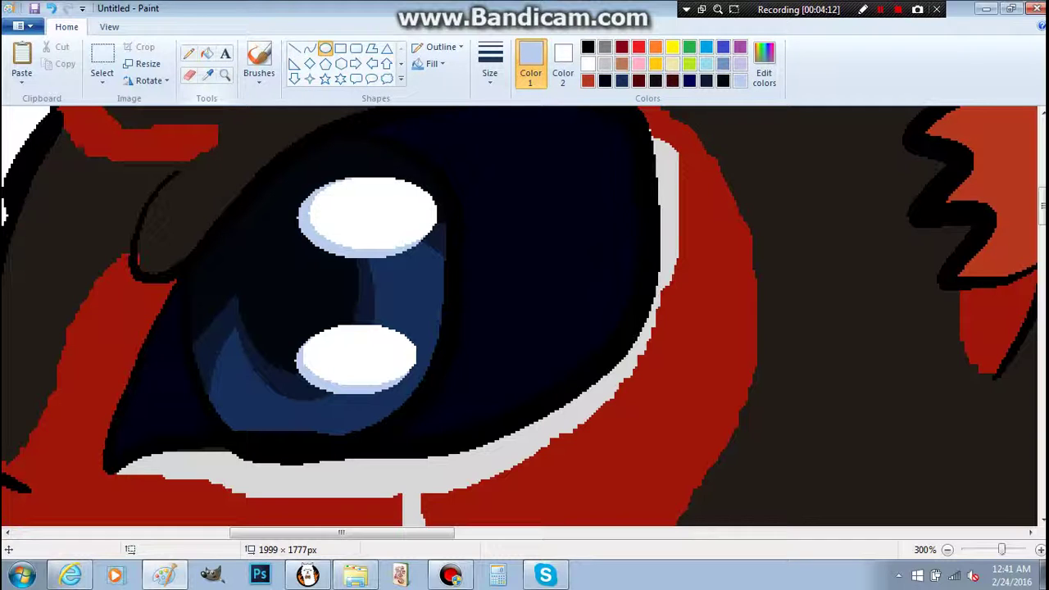
pyautogui.click(207, 75)
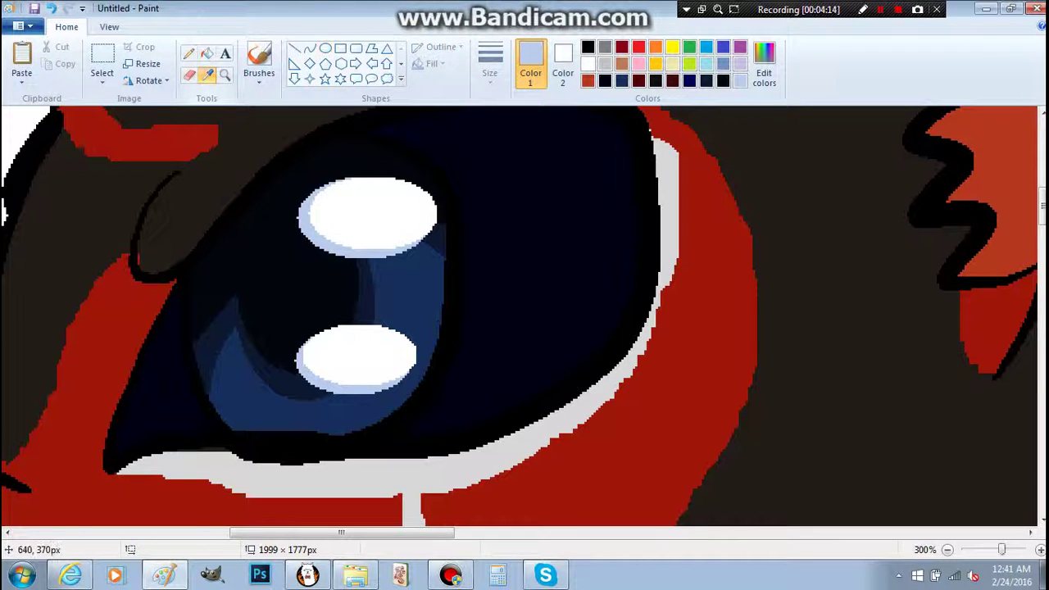
pyautogui.click(496, 251)
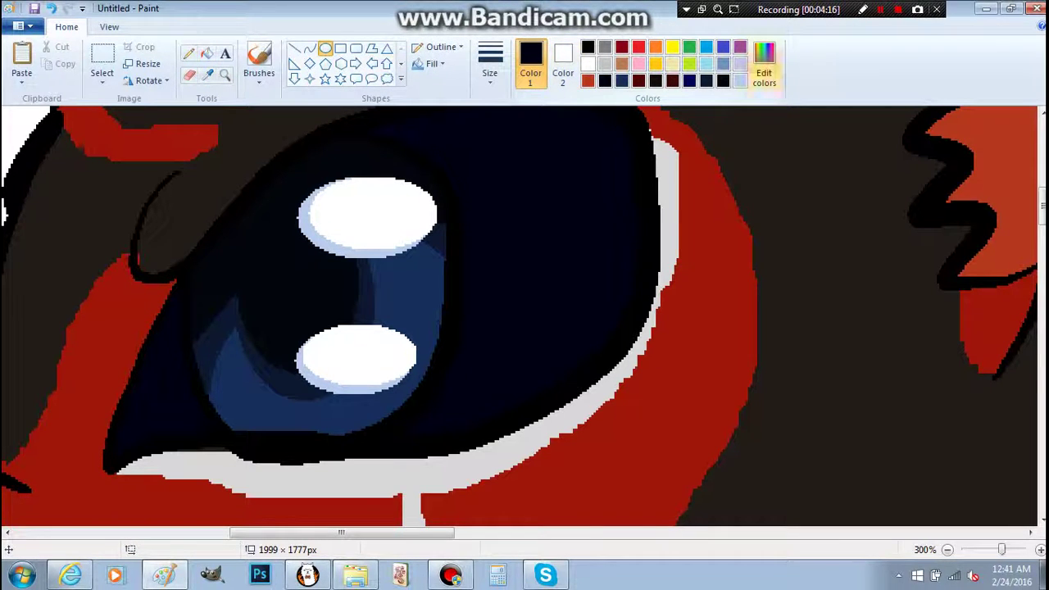
pyautogui.click(764, 61)
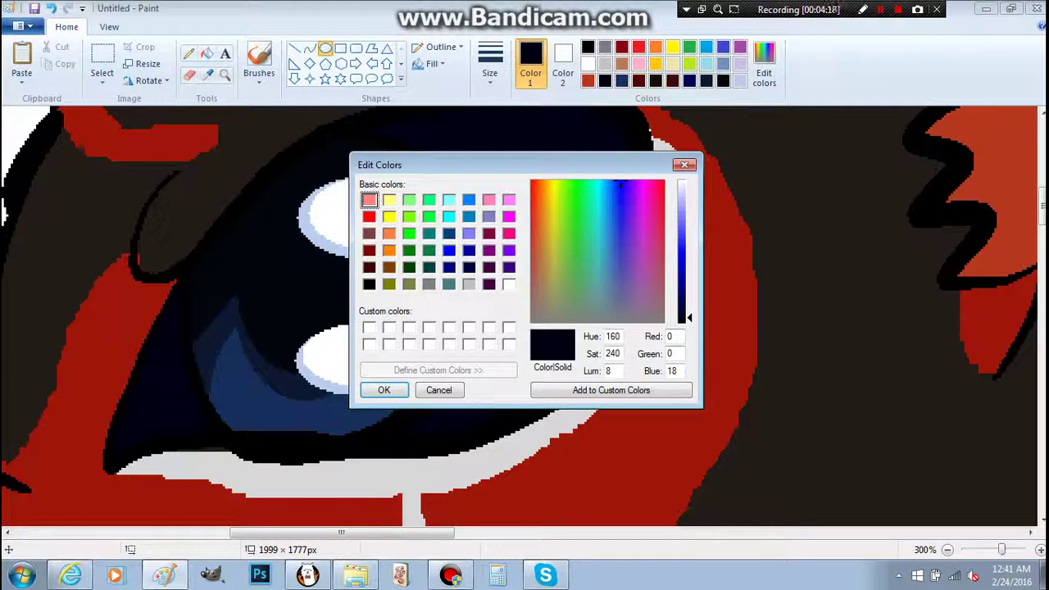
pyautogui.moveTo(689, 318); pyautogui.dragTo(689, 307)
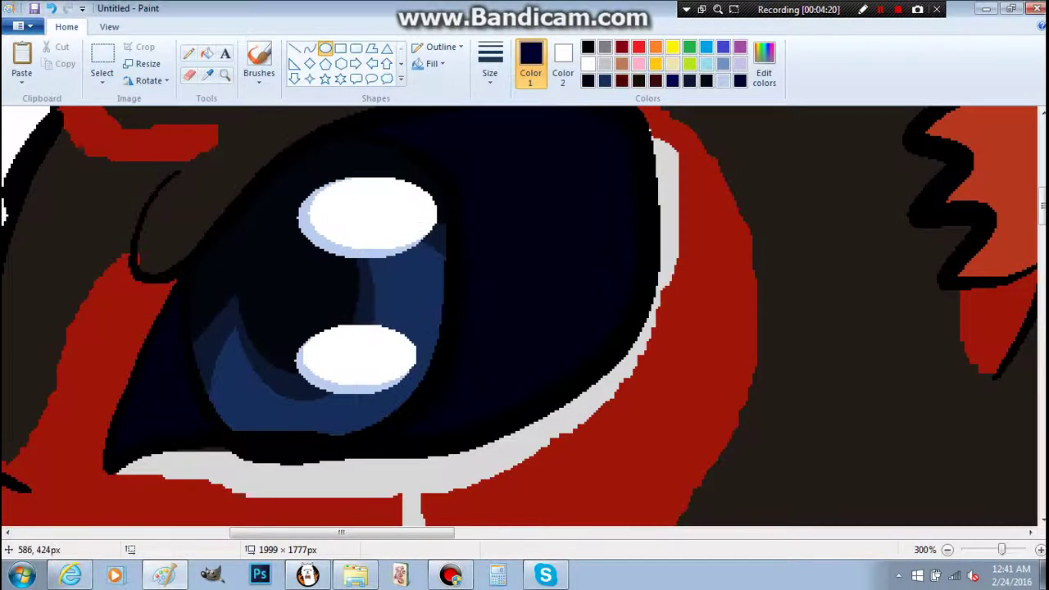
pyautogui.press('Return')
pyautogui.click(309, 49)
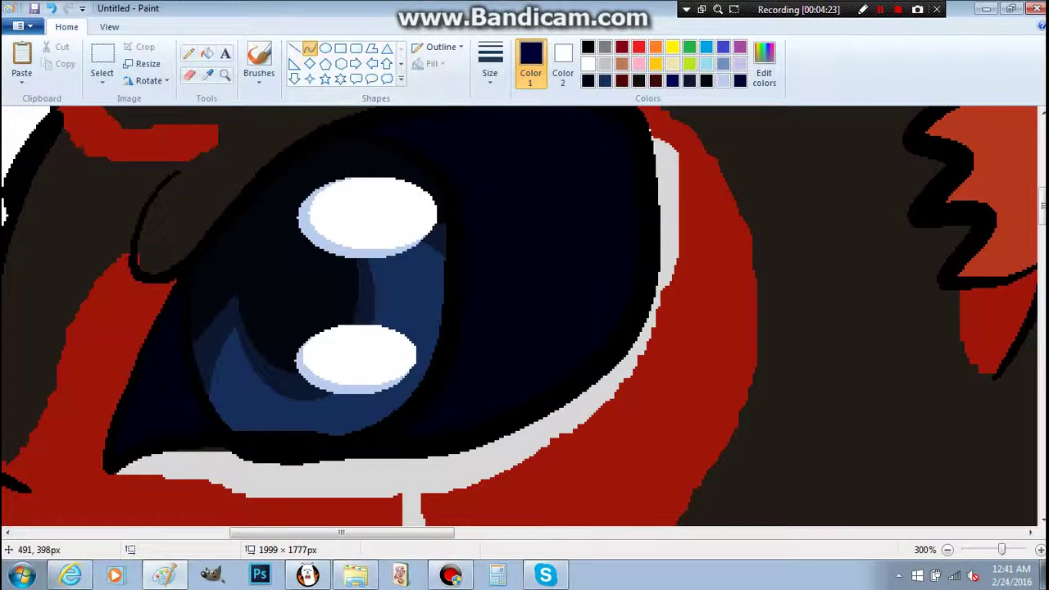
pyautogui.click(207, 53)
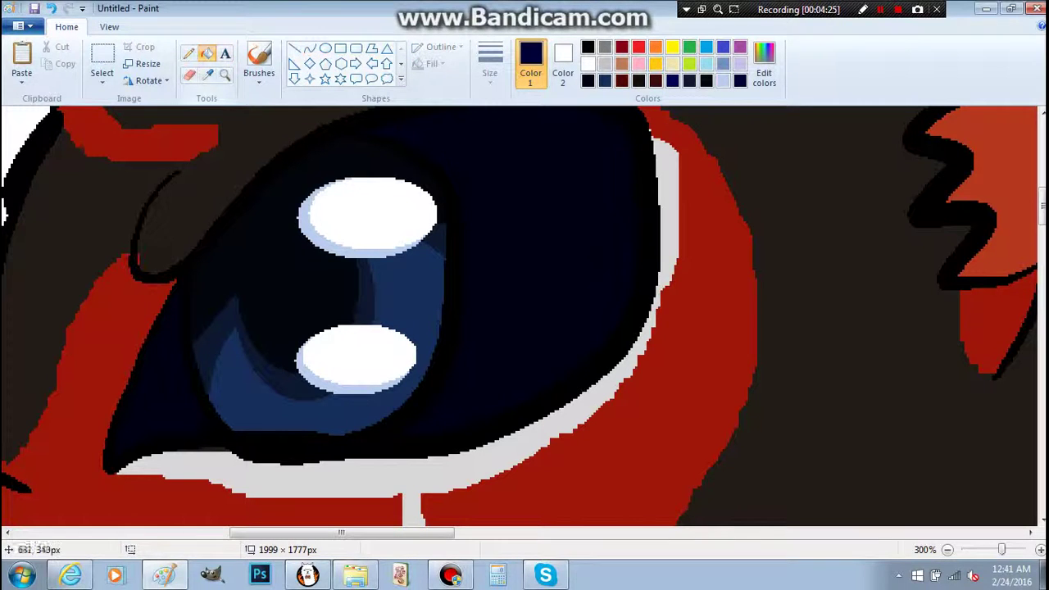
pyautogui.click(514, 220)
pyautogui.click(160, 402)
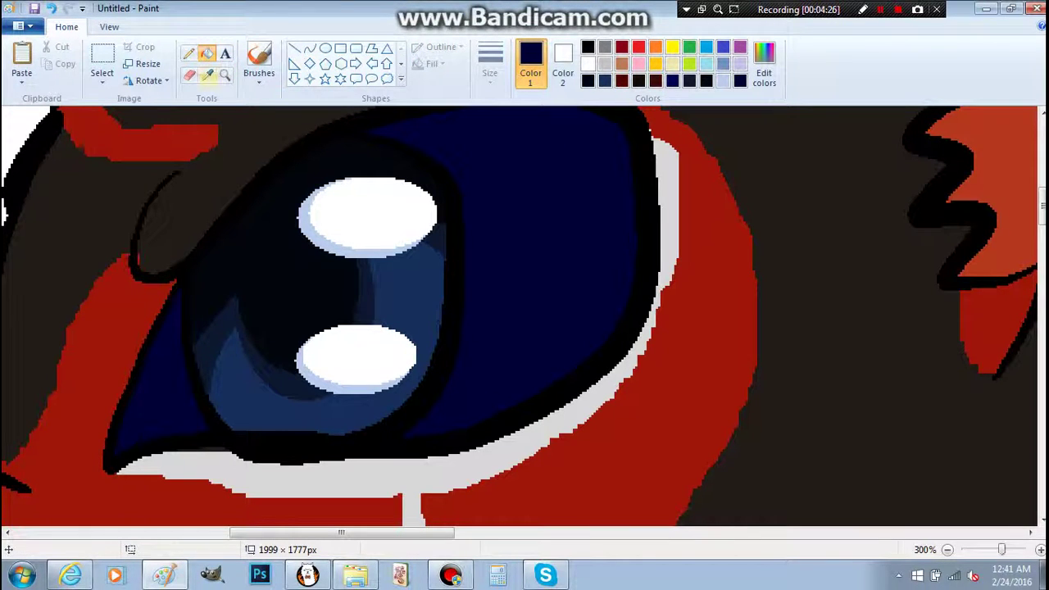
# Step: Draw a solid near-black navy curve of about 32 × 31 px across the eye's inner corner
pyautogui.click(207, 75)
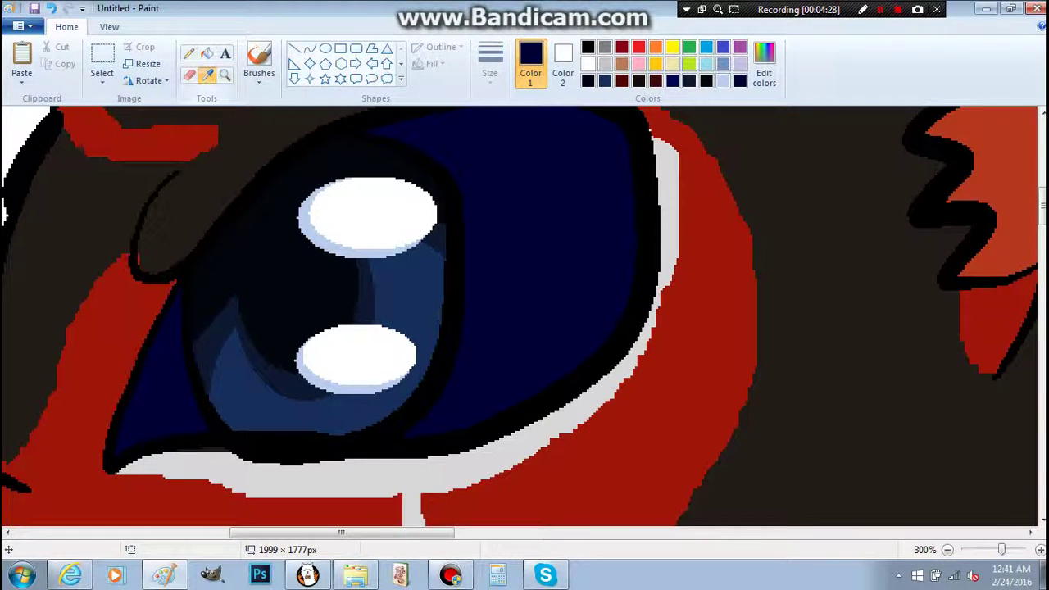
pyautogui.click(309, 49)
pyautogui.click(587, 80)
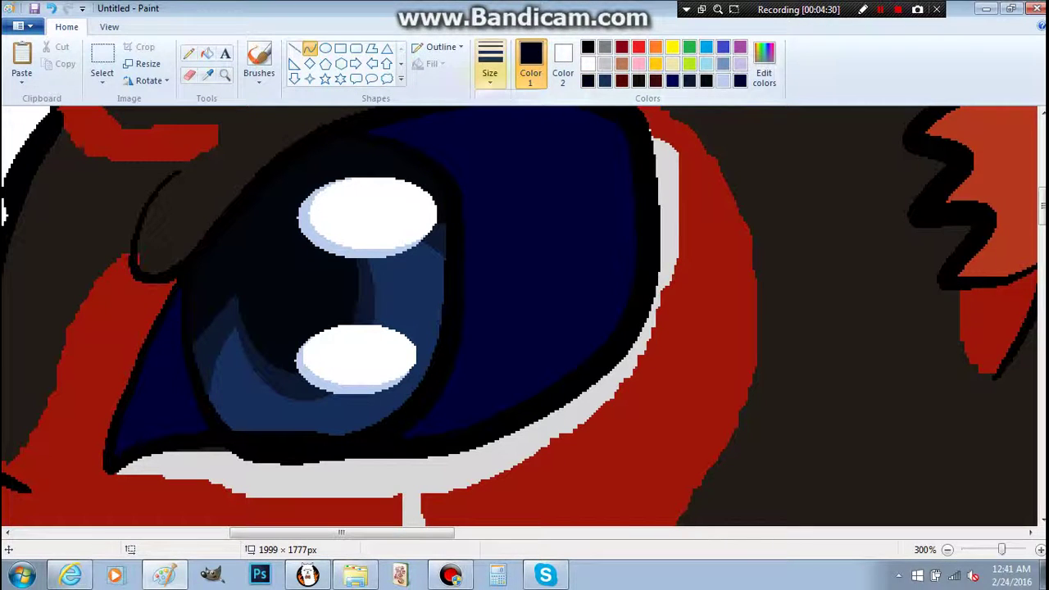
pyautogui.click(490, 70)
pyautogui.click(524, 110)
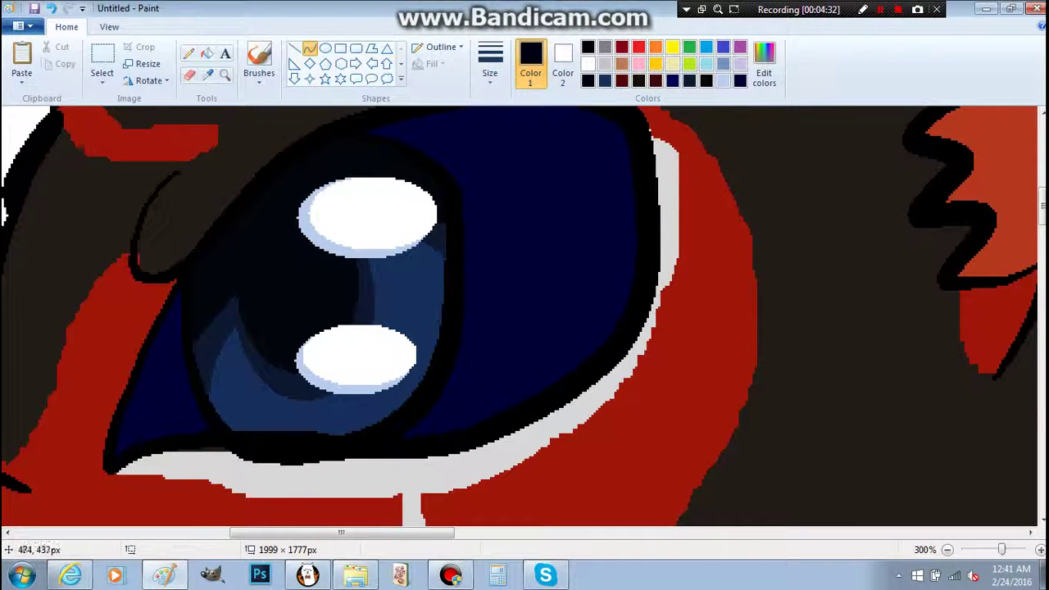
pyautogui.click(490, 66)
pyautogui.click(525, 152)
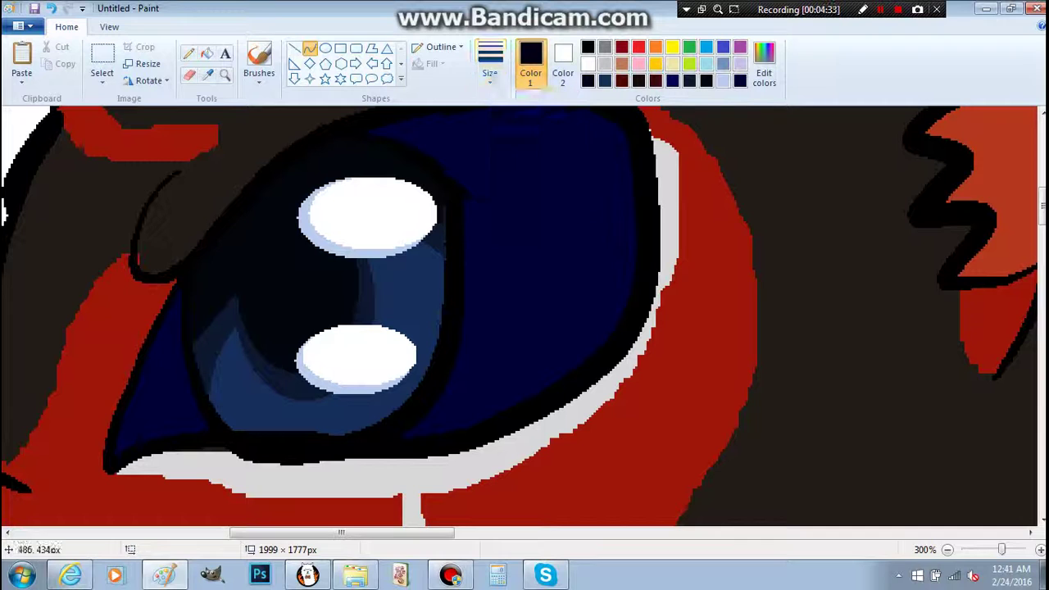
pyautogui.moveTo(112, 447); pyautogui.dragTo(179, 379)
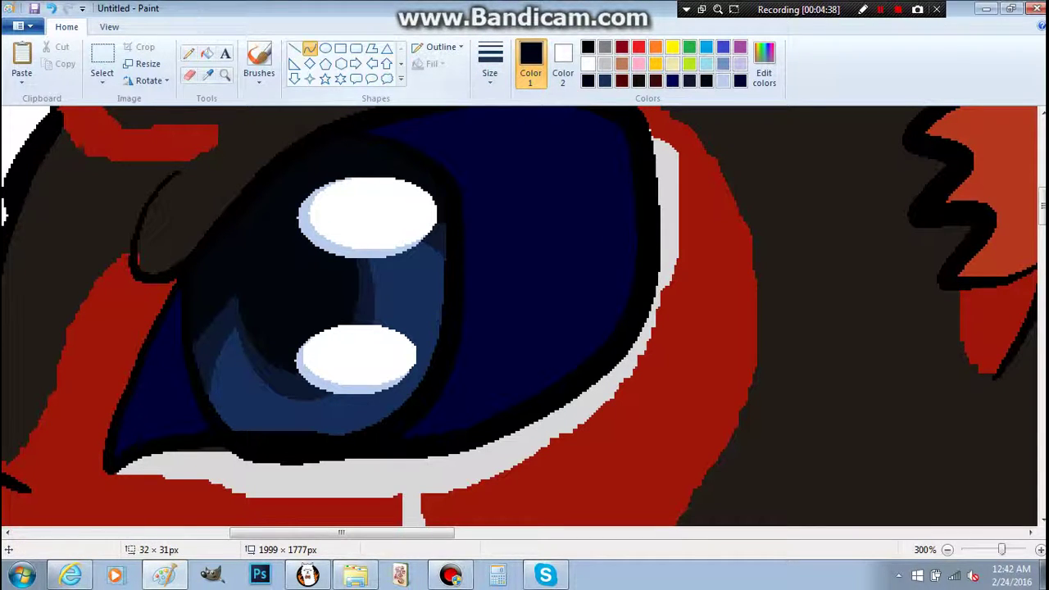
pyautogui.click(438, 47)
pyautogui.click(457, 85)
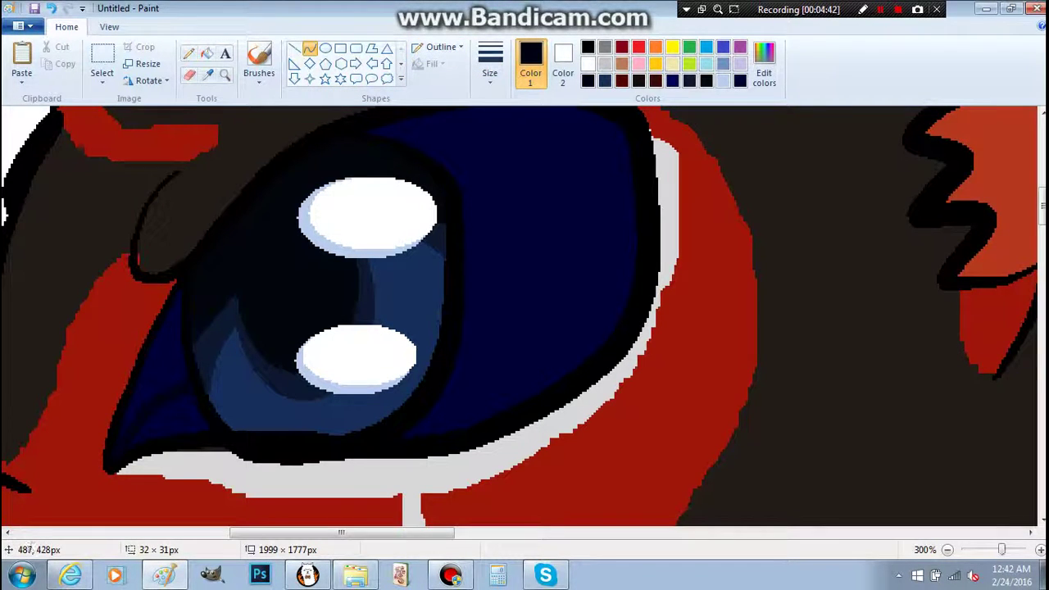
pyautogui.moveTo(137, 398); pyautogui.dragTo(142, 386)
# Step: Thin the inner-corner curve to the narrowest line width, nudge it slightly, and fill the area above it with near-black navy
pyautogui.click(490, 64)
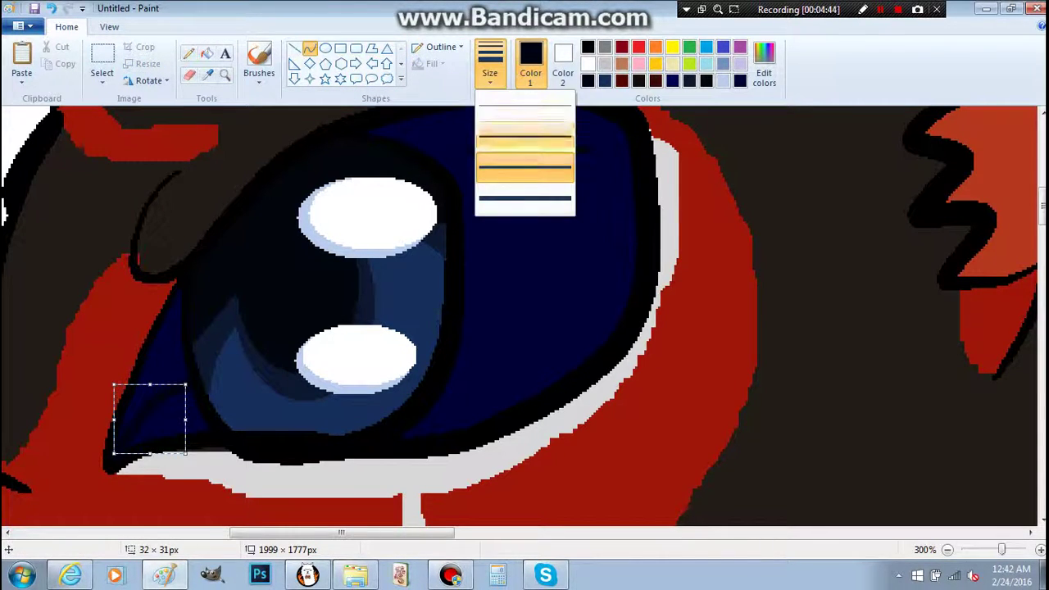
pyautogui.click(525, 106)
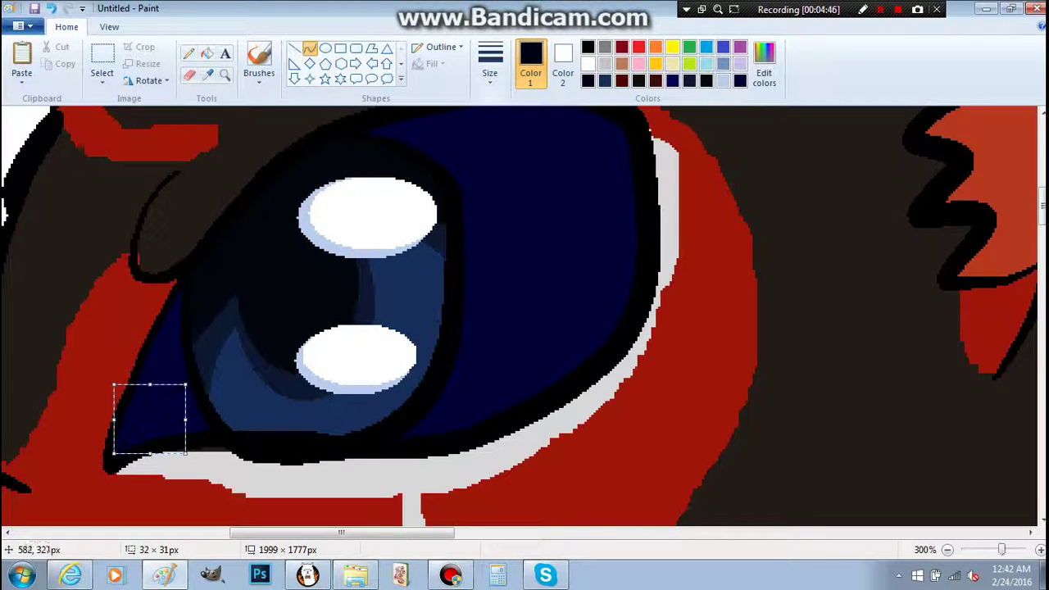
pyautogui.moveTo(151, 414); pyautogui.dragTo(154, 411)
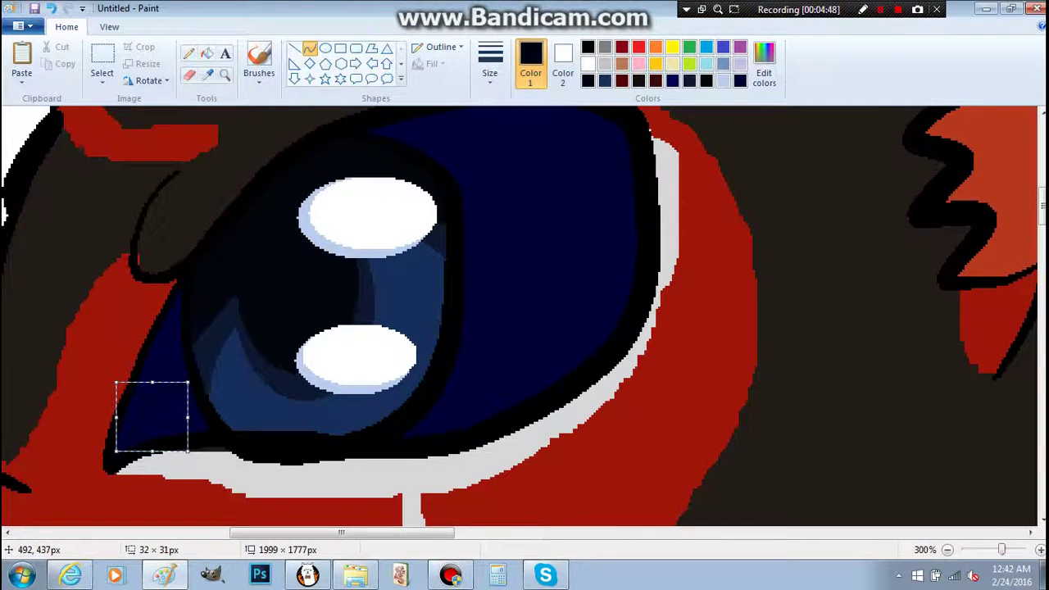
pyautogui.click(207, 53)
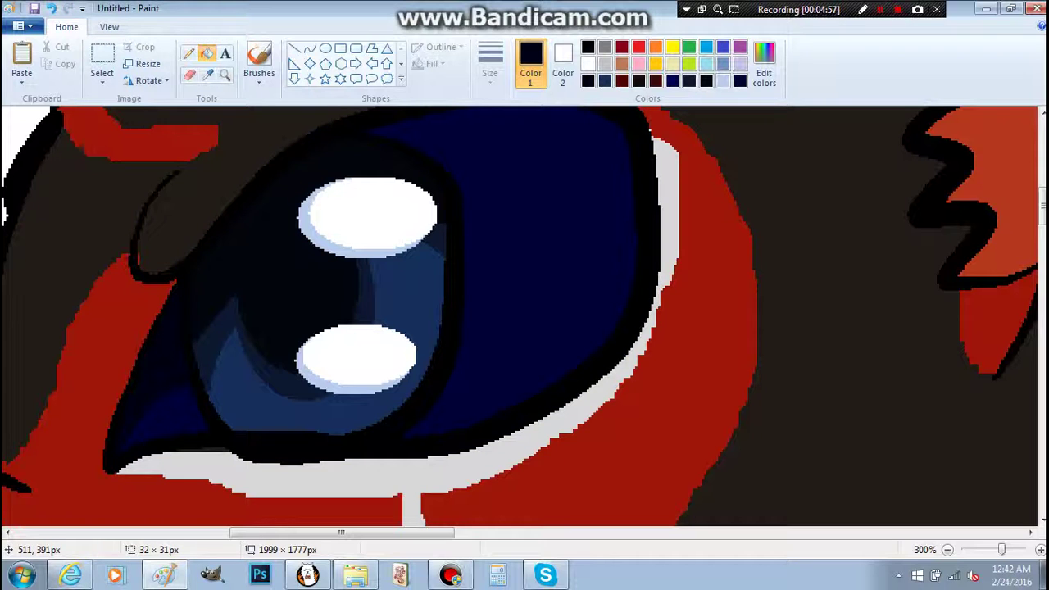
# Step: Draw a thicker near-black navy curve of about 72 × 42 px across the eye area right of the iris and fill above it
pyautogui.click(310, 49)
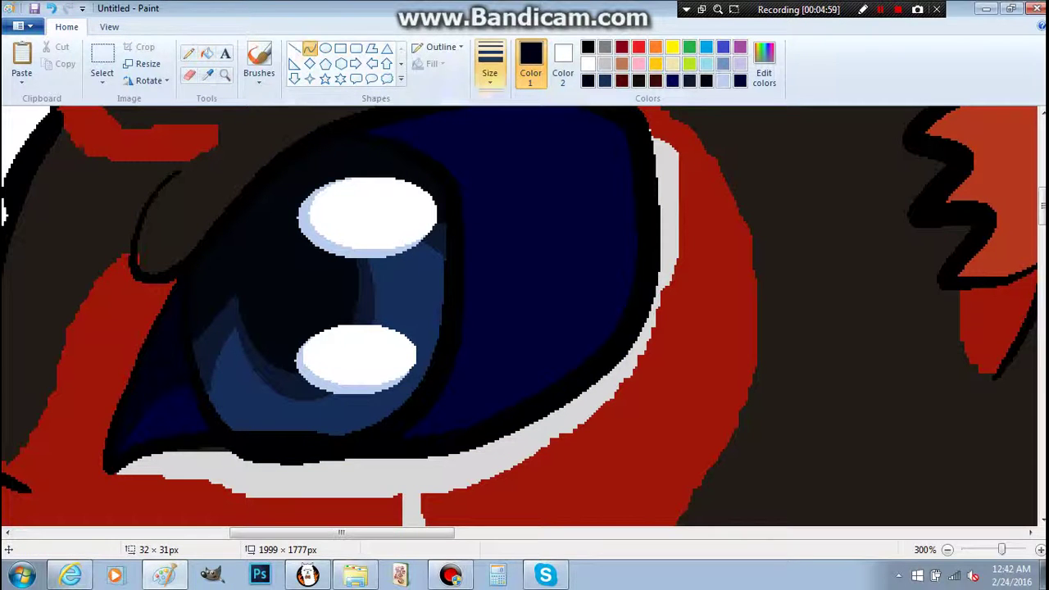
pyautogui.click(490, 62)
pyautogui.click(525, 167)
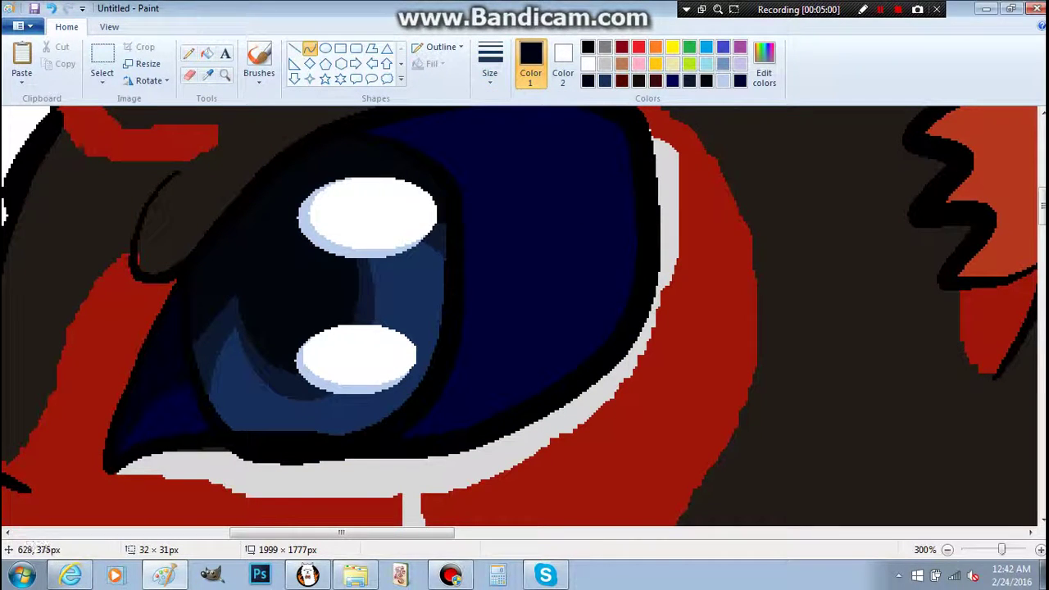
pyautogui.moveTo(465, 296); pyautogui.dragTo(610, 192)
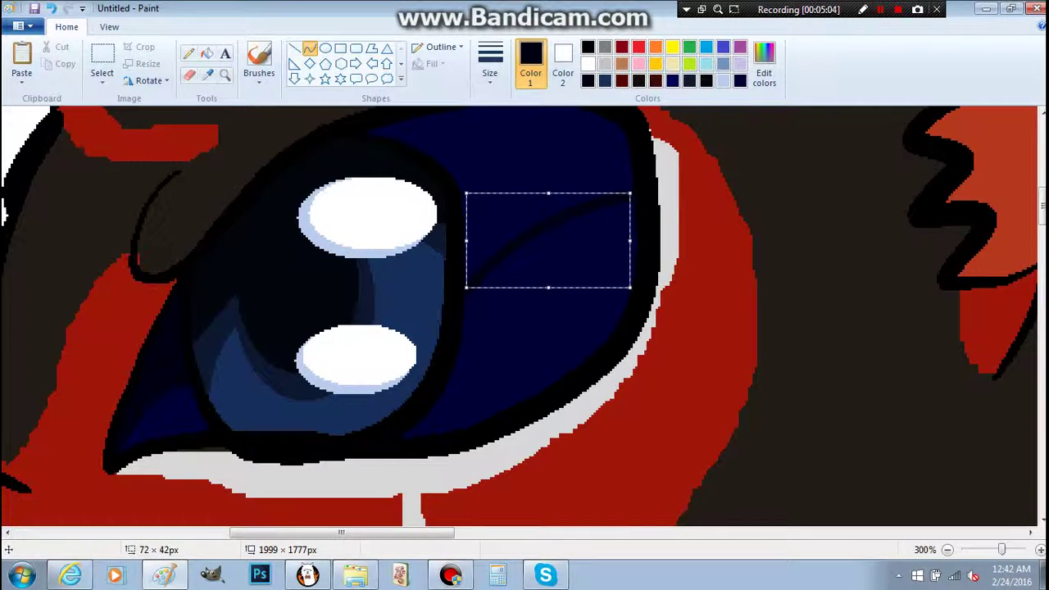
pyautogui.click(259, 64)
pyautogui.click(533, 181)
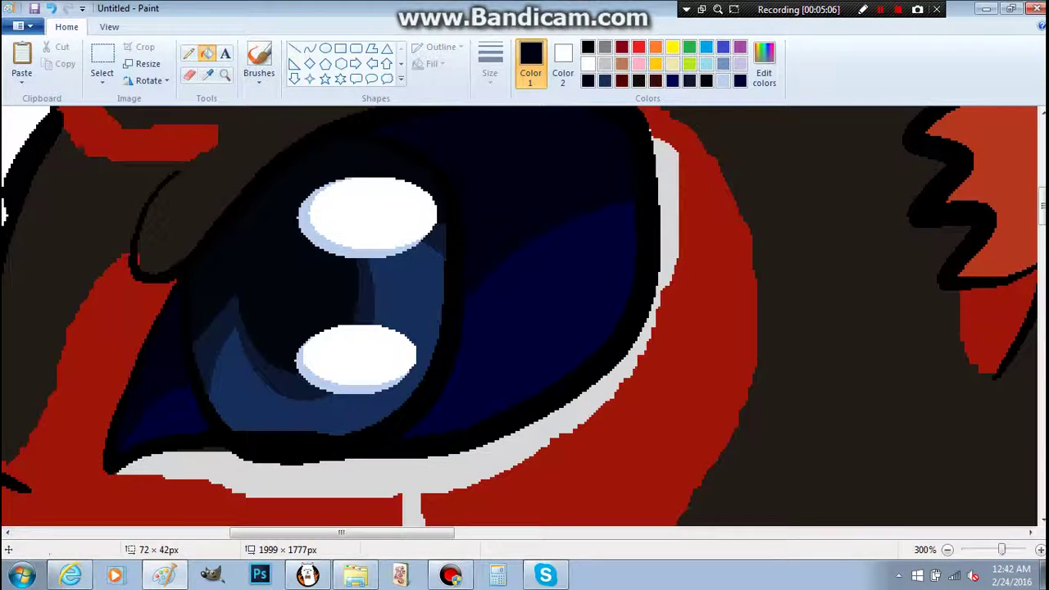
# Step: Blend the shadow edges on both sides of the iris with Natural pencil strokes in near-black navy and the lighter navy
pyautogui.click(259, 75)
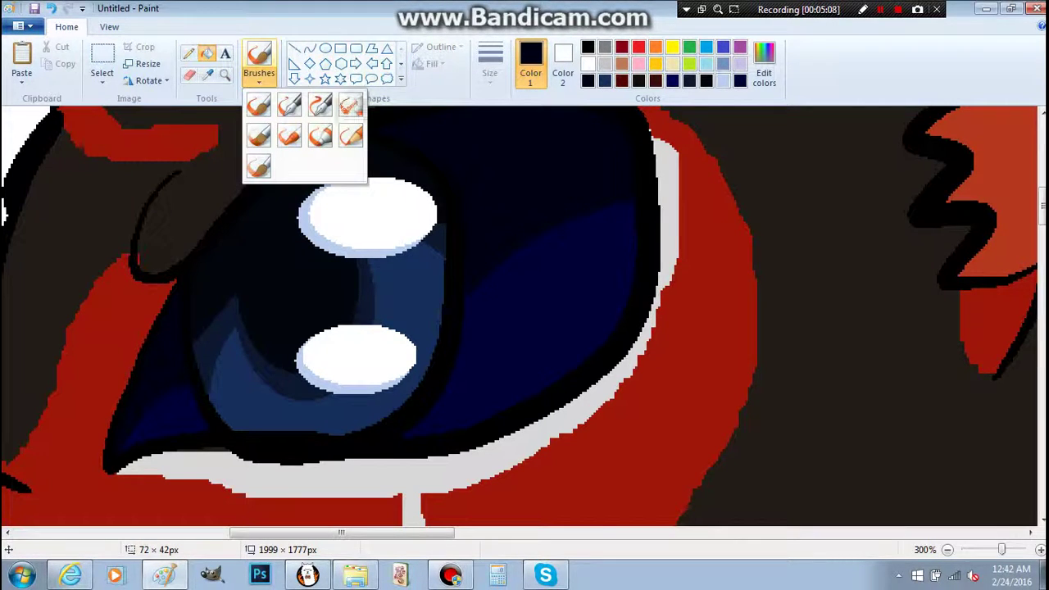
pyautogui.click(351, 135)
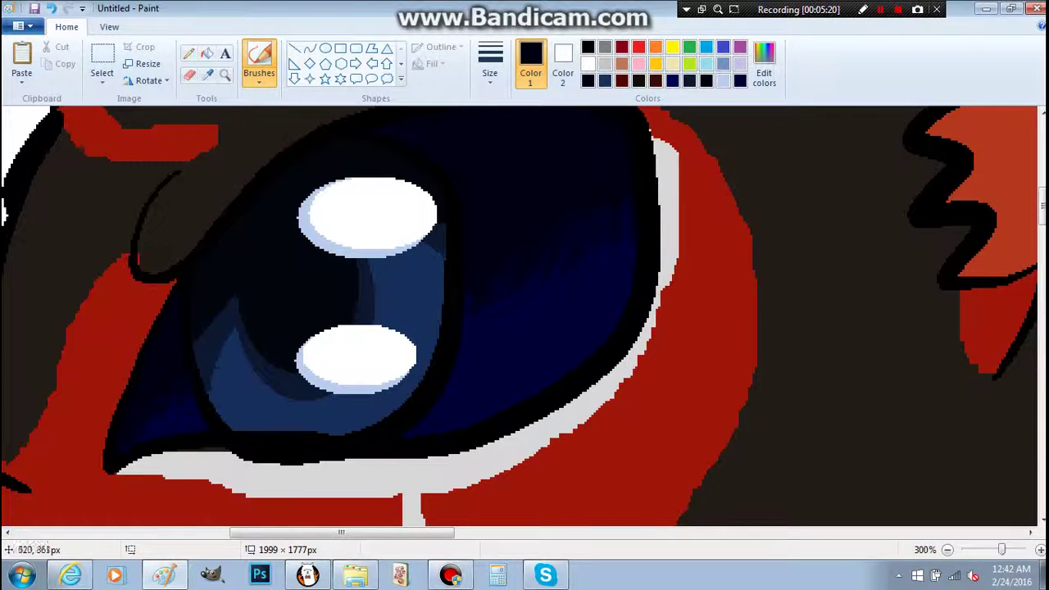
pyautogui.click(740, 80)
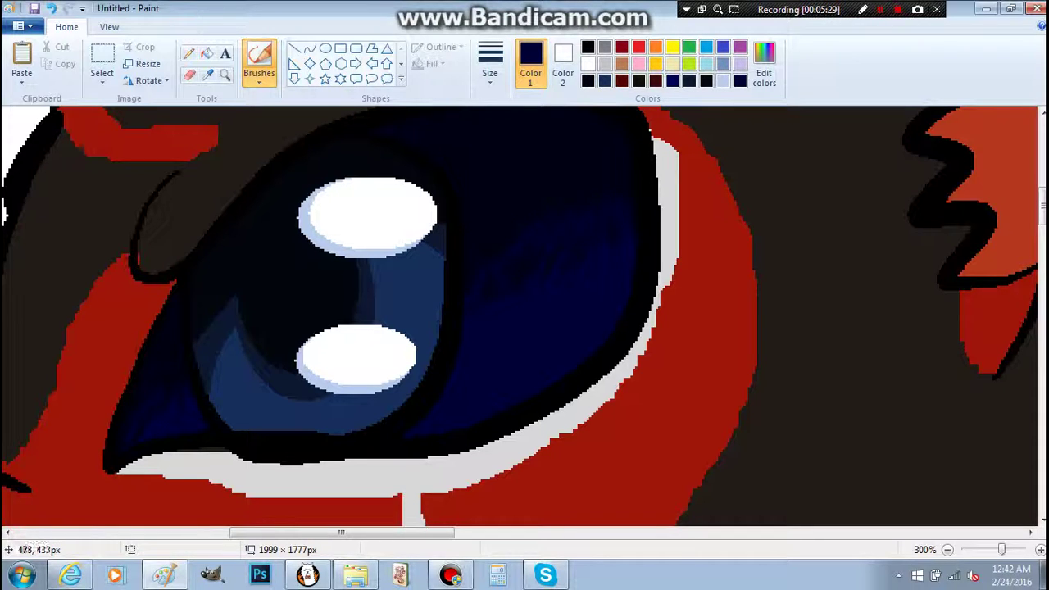
# Step: Sample the pupil's near-black and brush it over the pupil's edge and the dark shading at the left of the iris
pyautogui.click(207, 75)
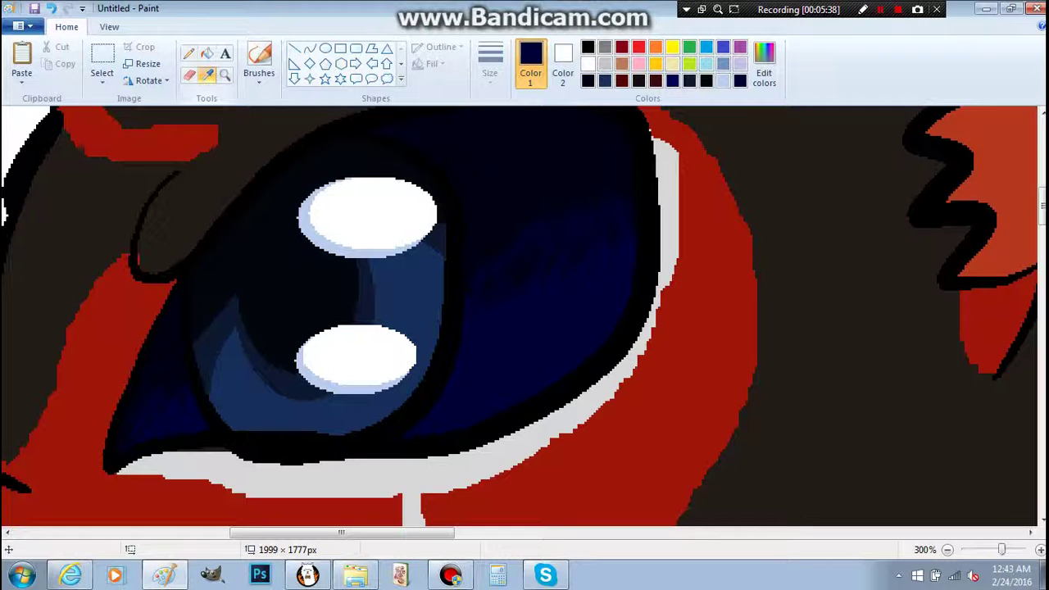
pyautogui.click(266, 280)
pyautogui.click(207, 74)
pyautogui.click(224, 312)
pyautogui.moveTo(211, 334); pyautogui.dragTo(203, 348)
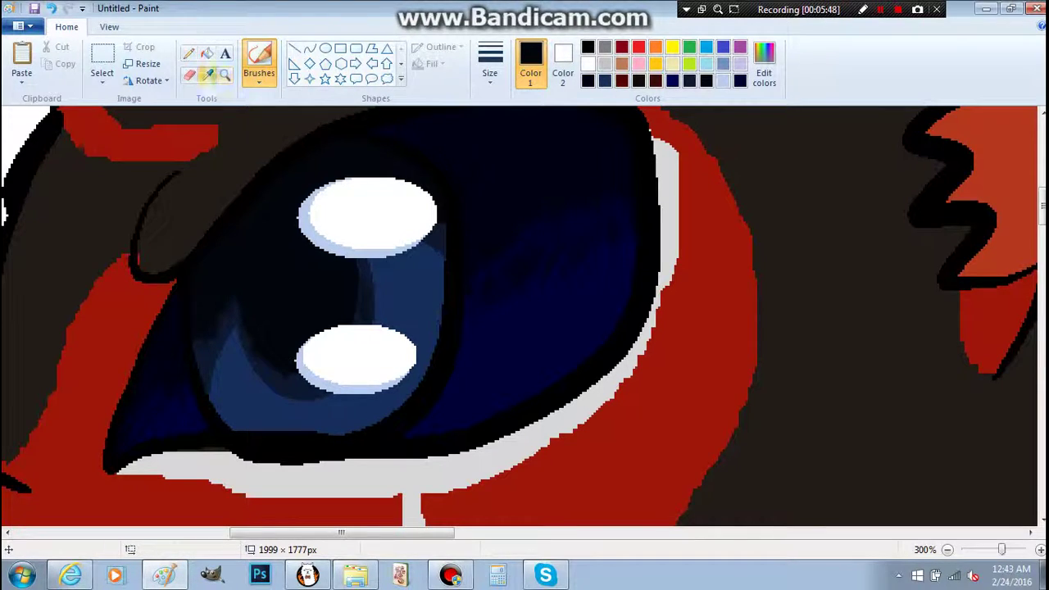
# Step: Sample the iris's dark blue shading and brush it over the border with the lighter blue to blend them
pyautogui.click(207, 76)
pyautogui.click(223, 327)
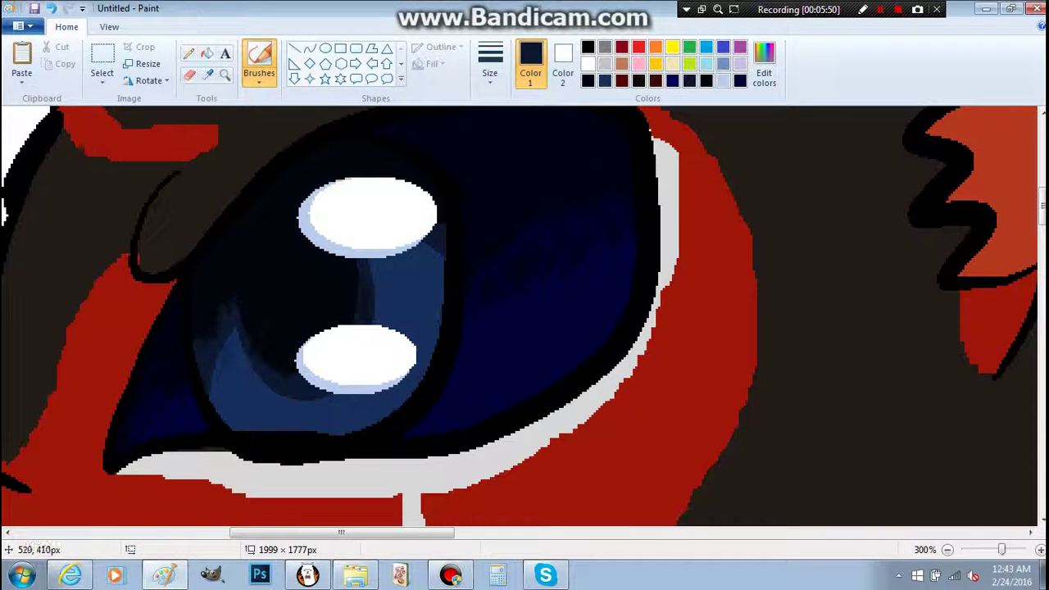
pyautogui.moveTo(218, 407); pyautogui.dragTo(234, 342)
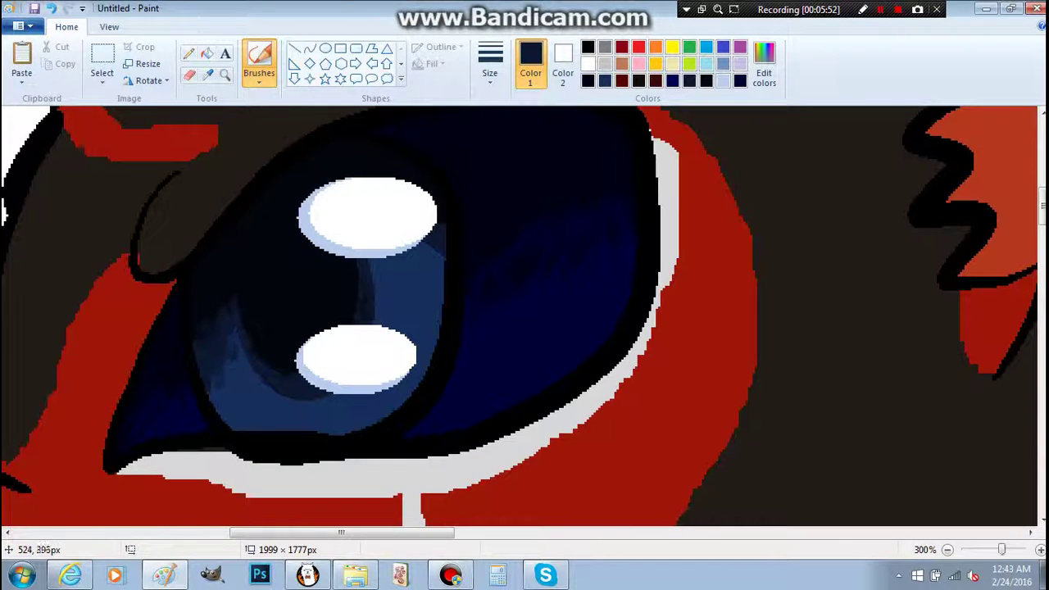
pyautogui.click(271, 411)
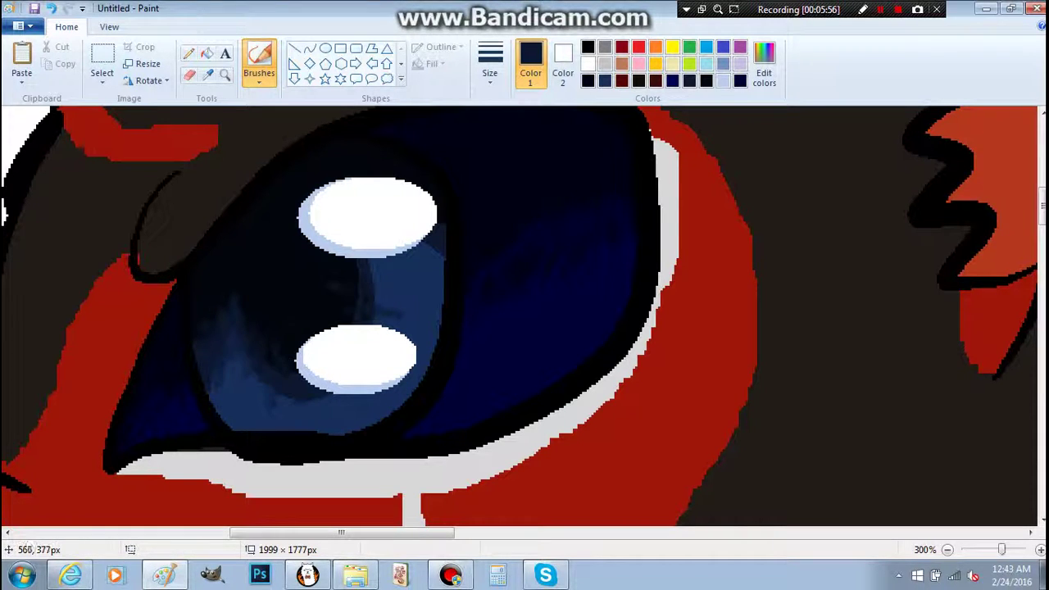
# Step: Blend the border right of the pupil with strokes of near-black navy and the sampled darker iris blue
pyautogui.moveTo(388, 295); pyautogui.dragTo(379, 287)
pyautogui.click(207, 74)
pyautogui.click(379, 282)
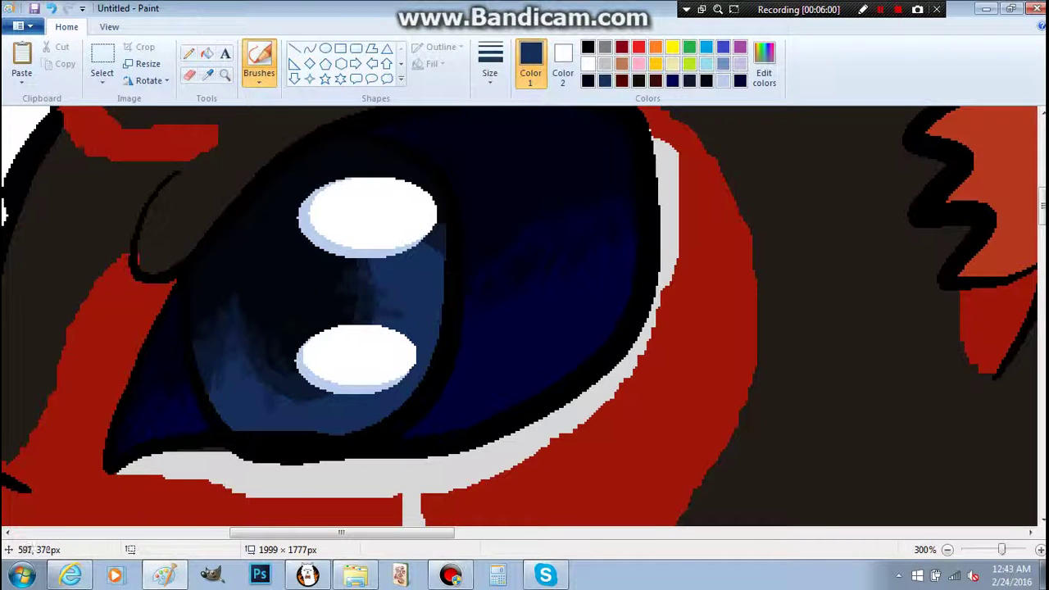
pyautogui.moveTo(395, 284)
pyautogui.mouseDown()
pyautogui.moveTo(351, 281)
pyautogui.moveTo(366, 296)
pyautogui.mouseUp()
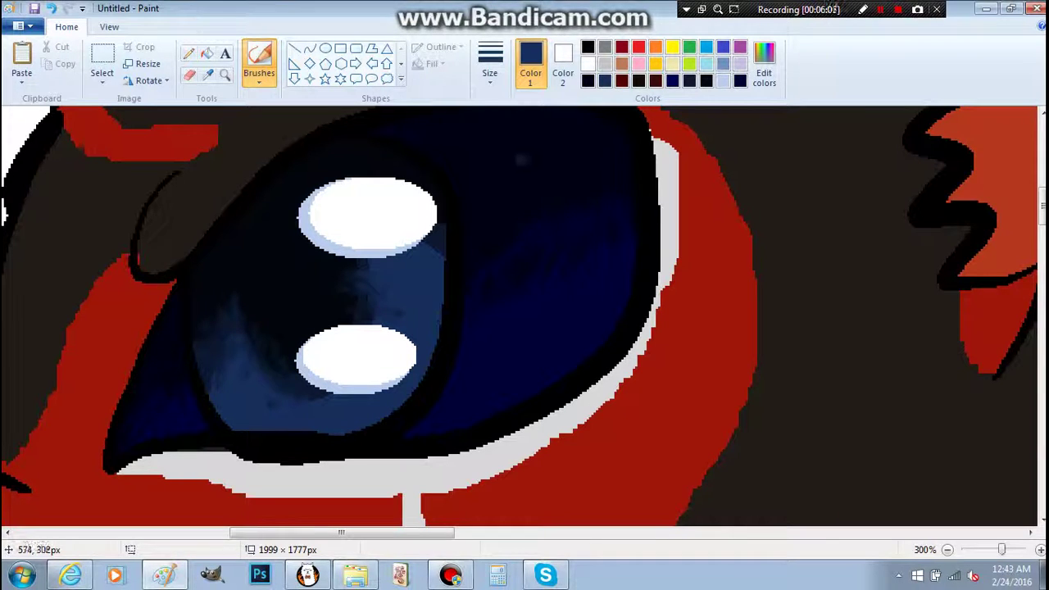
# Step: Mix a brighter medium blue and brush it along the lower curve and right side of the iris
pyautogui.click(764, 64)
pyautogui.moveTo(690, 291); pyautogui.dragTo(689, 253)
pyautogui.click(378, 390)
pyautogui.moveTo(377, 392)
pyautogui.mouseDown()
pyautogui.moveTo(245, 377)
pyautogui.moveTo(271, 401)
pyautogui.moveTo(227, 407)
pyautogui.moveTo(237, 360)
pyautogui.moveTo(271, 419)
pyautogui.moveTo(227, 392)
pyautogui.moveTo(303, 417)
pyautogui.moveTo(360, 414)
pyautogui.moveTo(377, 401)
pyautogui.moveTo(373, 413)
pyautogui.mouseUp()
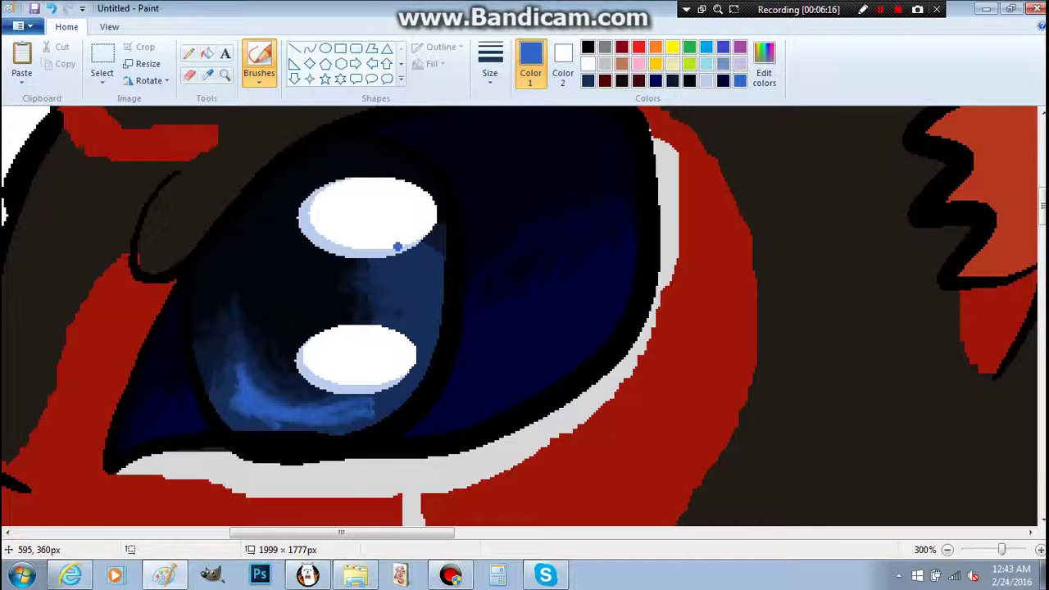
pyautogui.moveTo(394, 243)
pyautogui.mouseDown()
pyautogui.moveTo(386, 276)
pyautogui.moveTo(423, 328)
pyautogui.moveTo(431, 279)
pyautogui.moveTo(410, 324)
pyautogui.moveTo(426, 321)
pyautogui.moveTo(435, 348)
pyautogui.moveTo(385, 406)
pyautogui.moveTo(406, 418)
pyautogui.mouseUp()
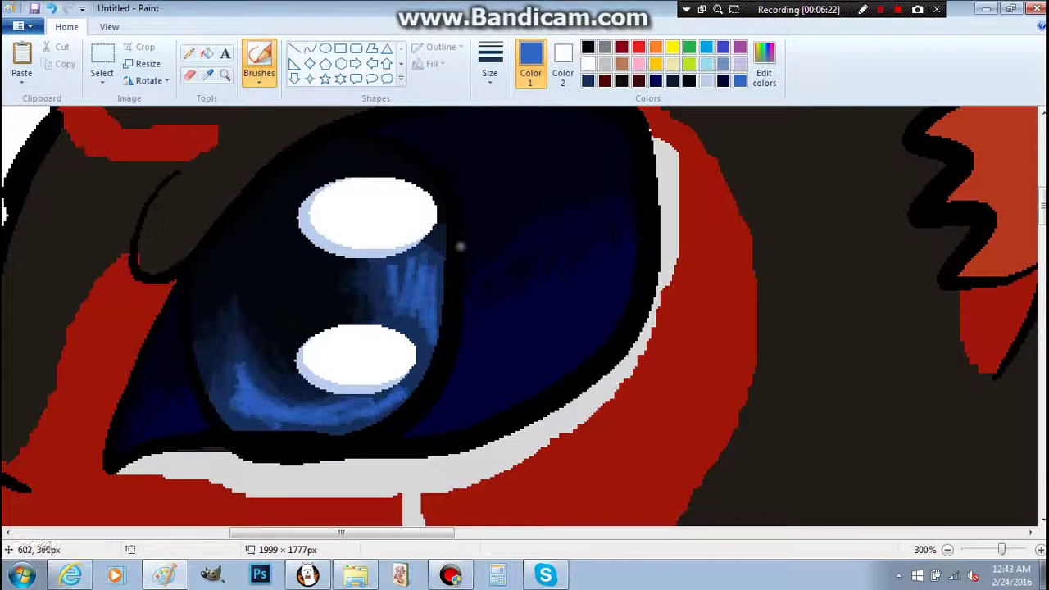
pyautogui.click(879, 9)
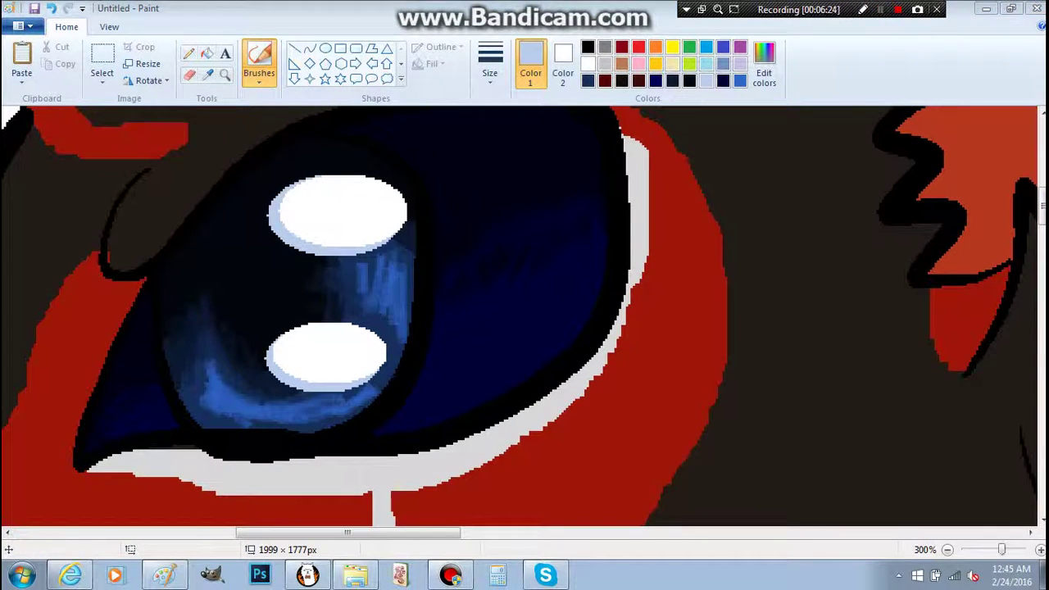
# Step: Mix a very pale blue and fill the white areas of both oval eye highlights with it
pyautogui.click(764, 65)
pyautogui.moveTo(689, 204); pyautogui.dragTo(689, 190)
pyautogui.click(382, 390)
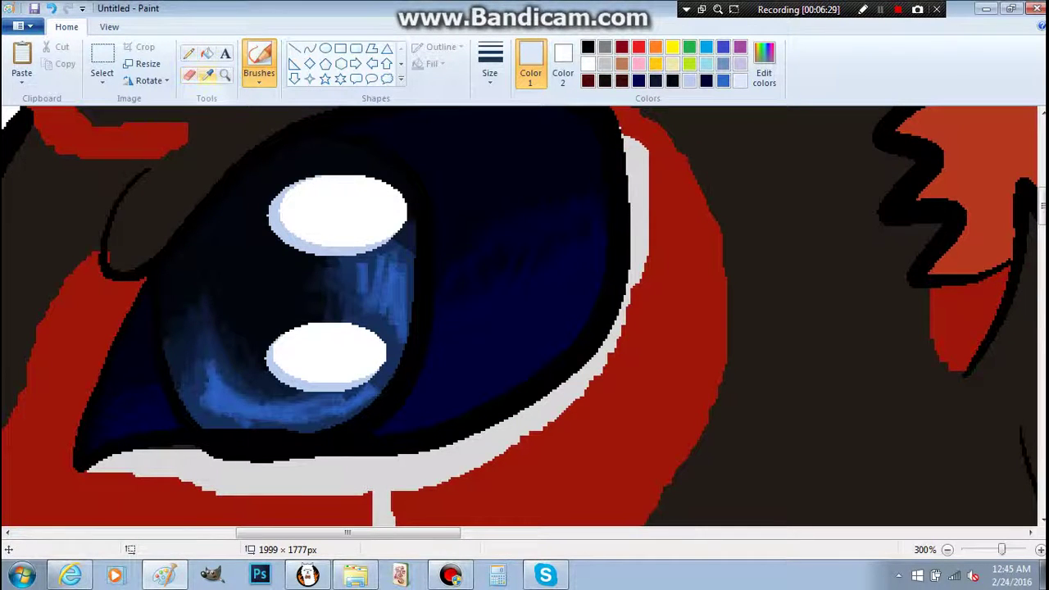
pyautogui.click(206, 52)
pyautogui.click(332, 205)
pyautogui.click(361, 358)
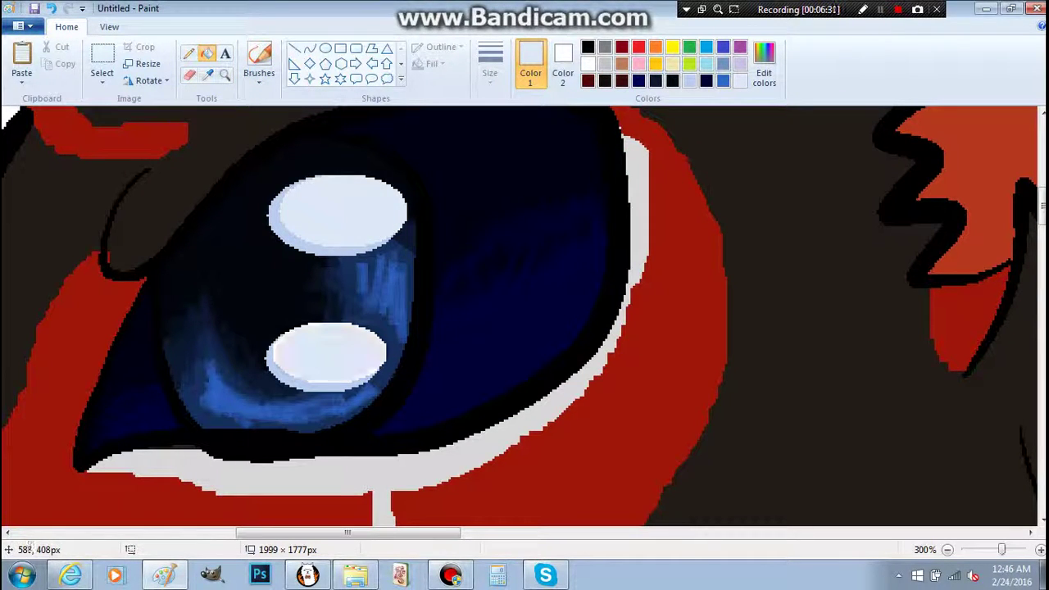
pyautogui.click(278, 351)
# Step: Sample the muzzle's red and fill the chest below the zigzag line and the belly beneath the foreleg
pyautogui.click(948, 549)
pyautogui.click(947, 549)
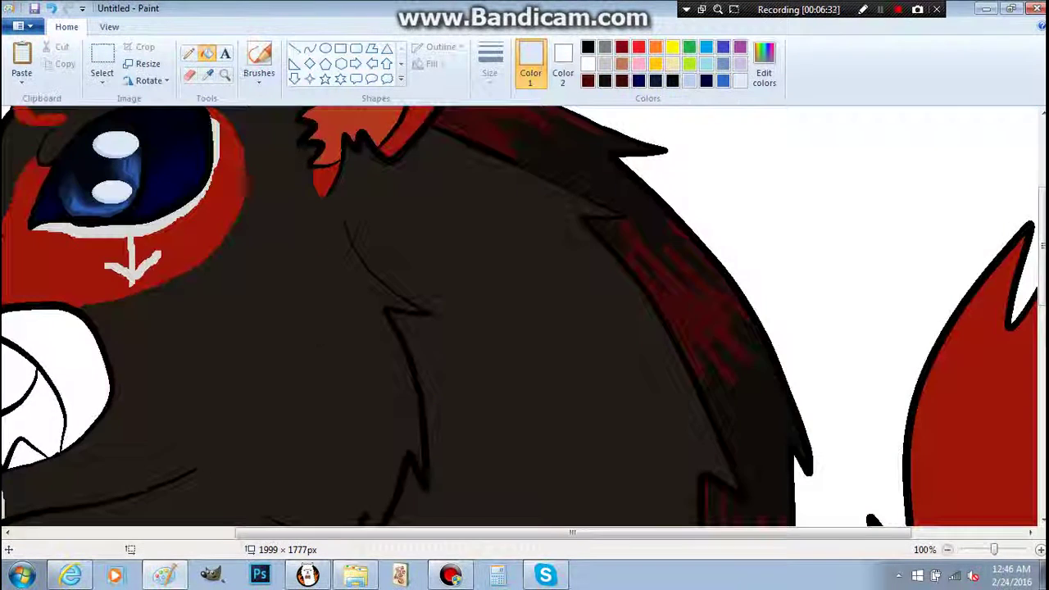
pyautogui.click(947, 549)
pyautogui.click(948, 549)
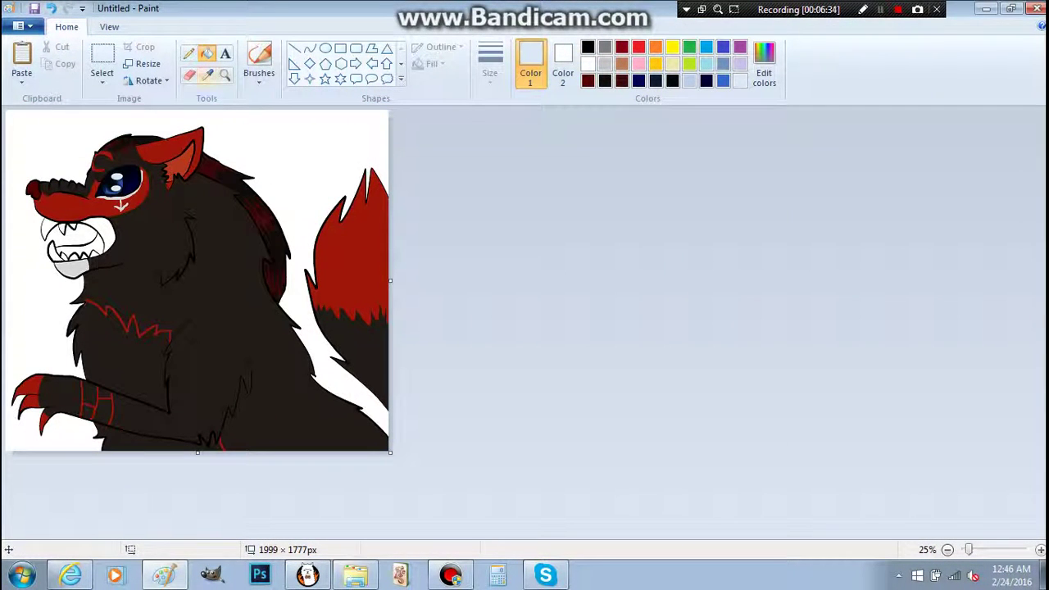
pyautogui.click(207, 75)
pyautogui.click(72, 205)
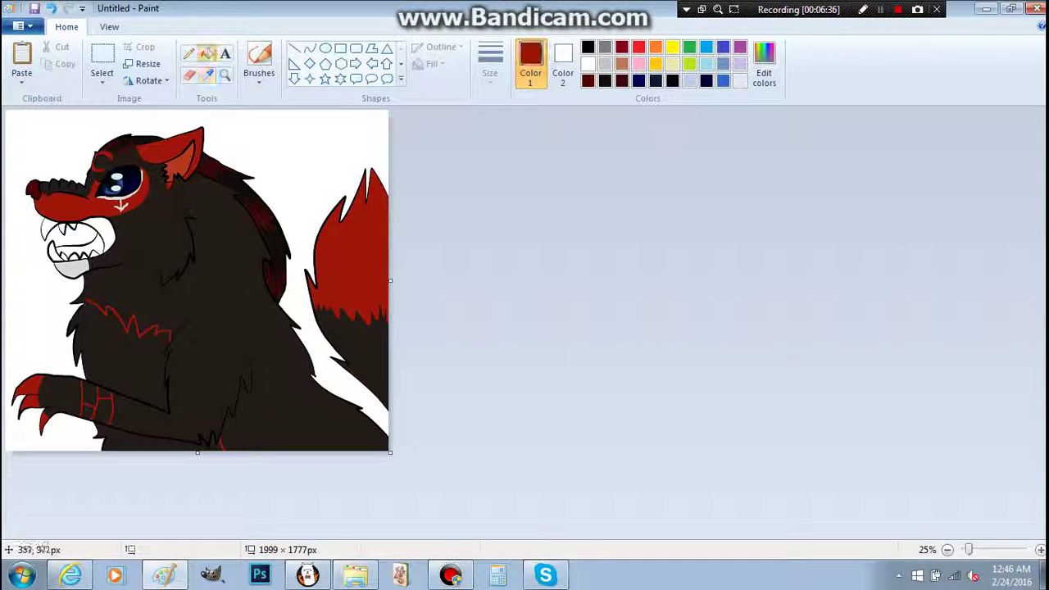
pyautogui.click(106, 393)
pyautogui.click(111, 437)
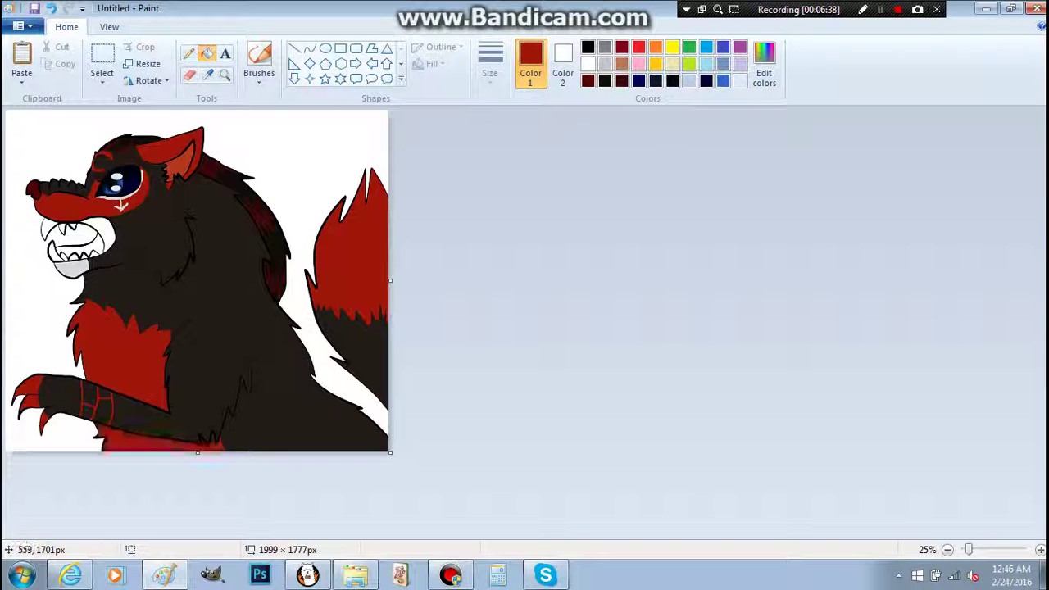
# Step: Fill the wolf's upper and lower teeth with the palette's pale yellow
pyautogui.click(102, 59)
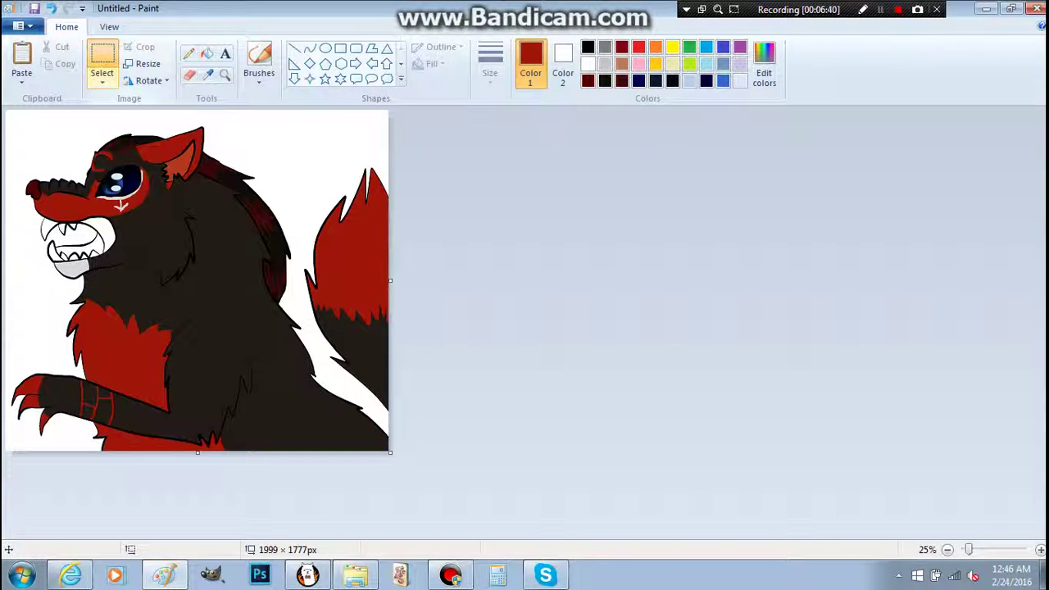
pyautogui.click(207, 53)
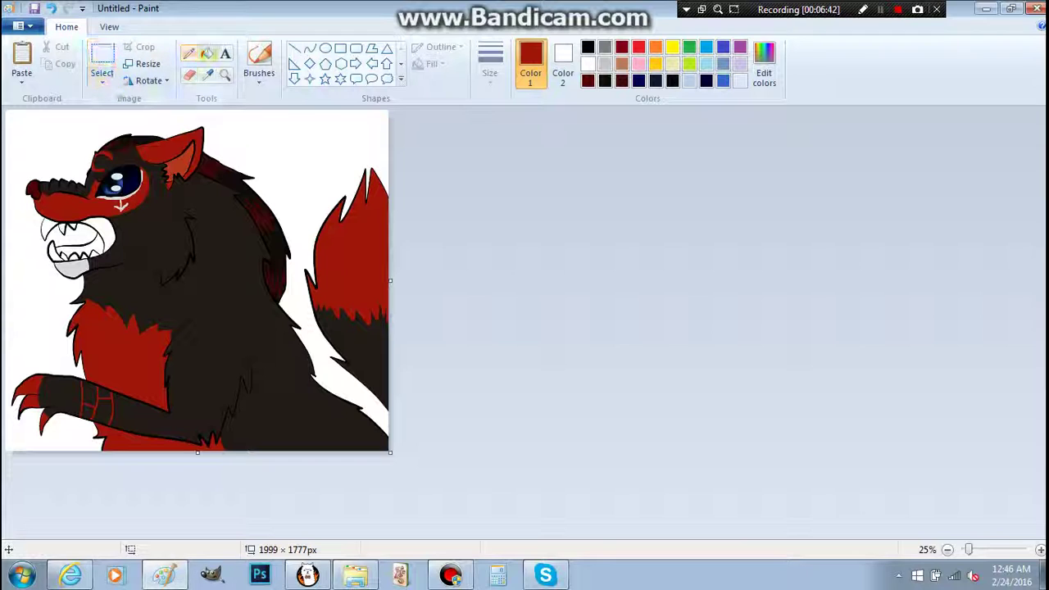
pyautogui.click(672, 64)
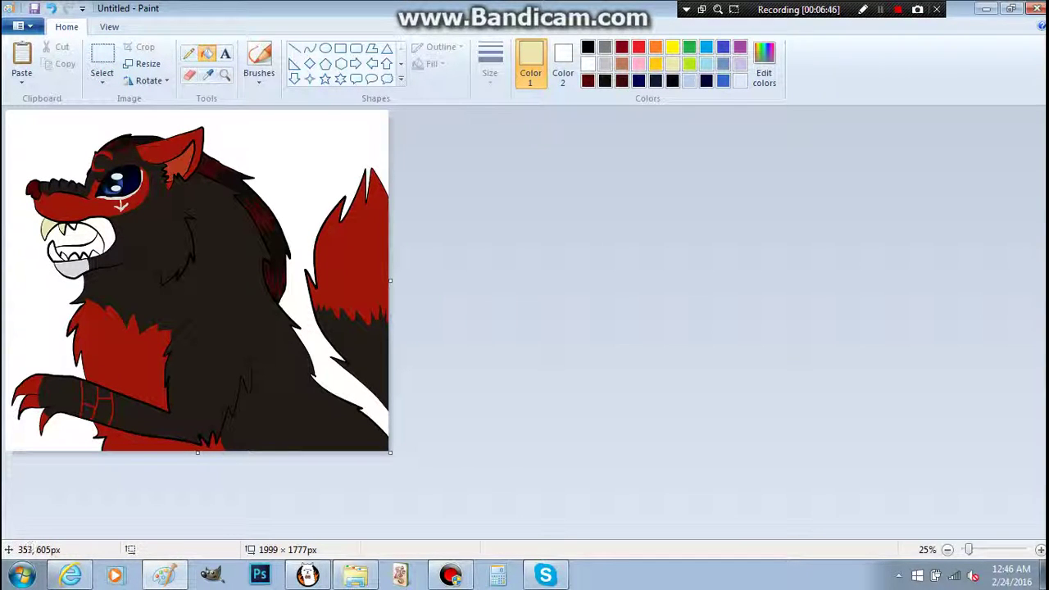
pyautogui.click(54, 252)
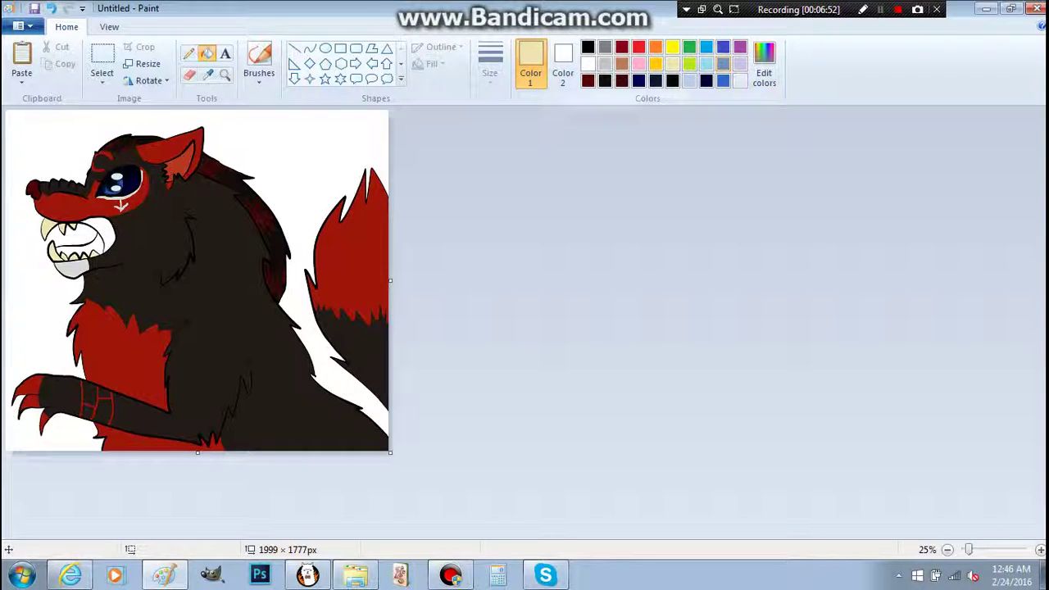
# Step: Mix a salmon pink with RGB 219, 139, 119 and fill the area above the lower teeth with it
pyautogui.click(764, 66)
pyautogui.moveTo(549, 227)
pyautogui.mouseDown()
pyautogui.moveTo(537, 260)
pyautogui.moveTo(535, 239)
pyautogui.mouseUp()
pyautogui.moveTo(688, 205); pyautogui.dragTo(688, 228)
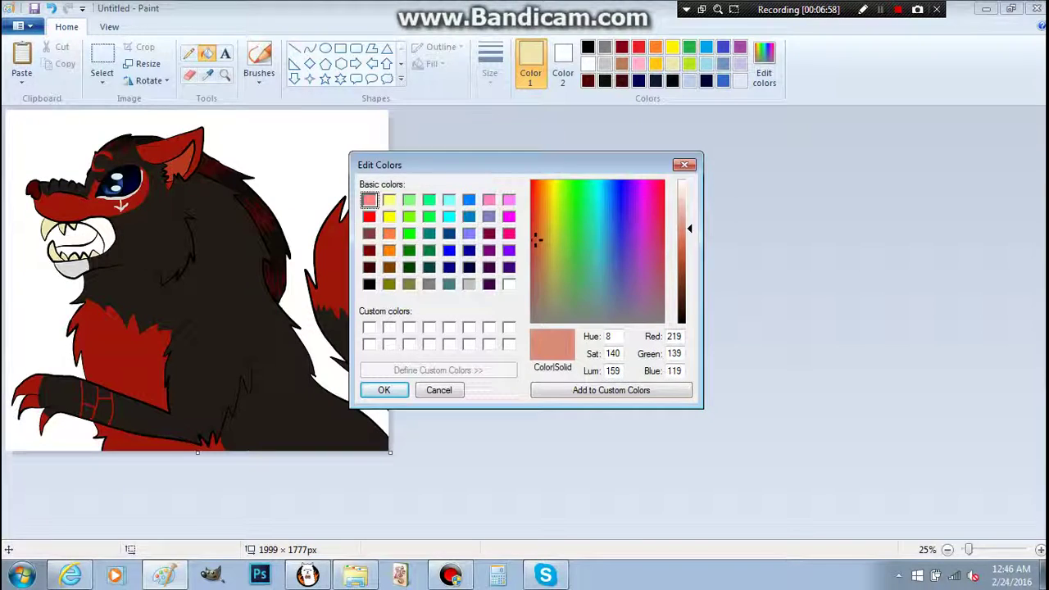
pyautogui.click(383, 390)
pyautogui.click(96, 253)
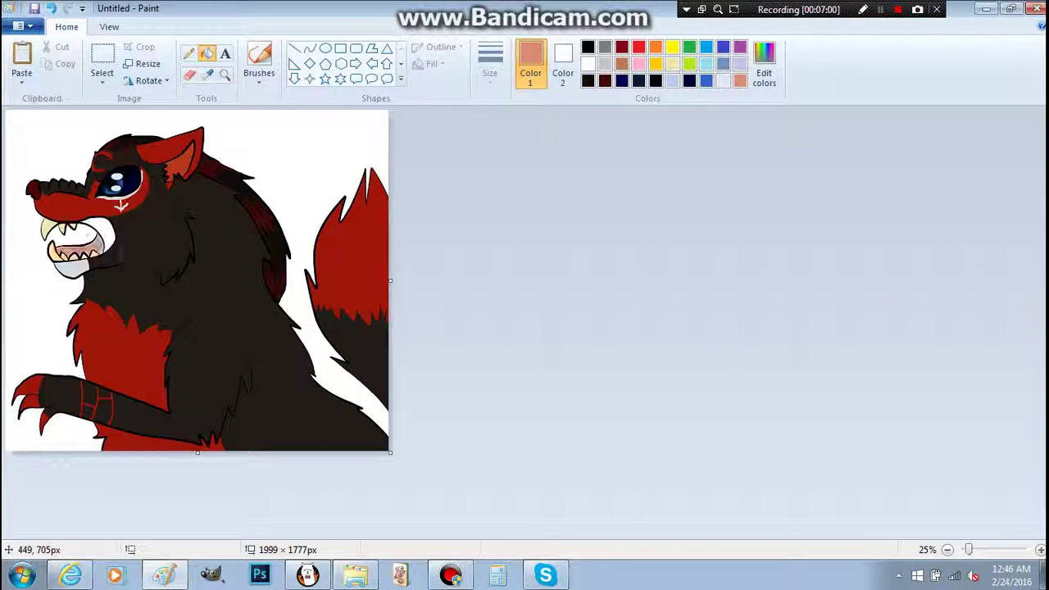
# Step: Mix a near-black with RGB 8, 8, 8 and fill the white area around the back of the mouth
pyautogui.click(224, 74)
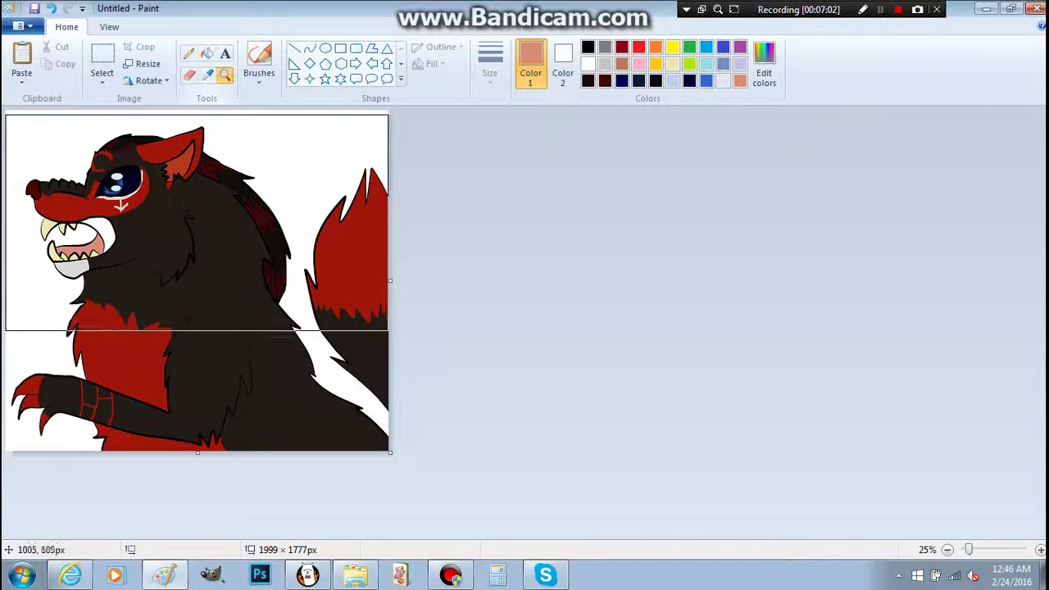
pyautogui.click(131, 223)
pyautogui.click(270, 262)
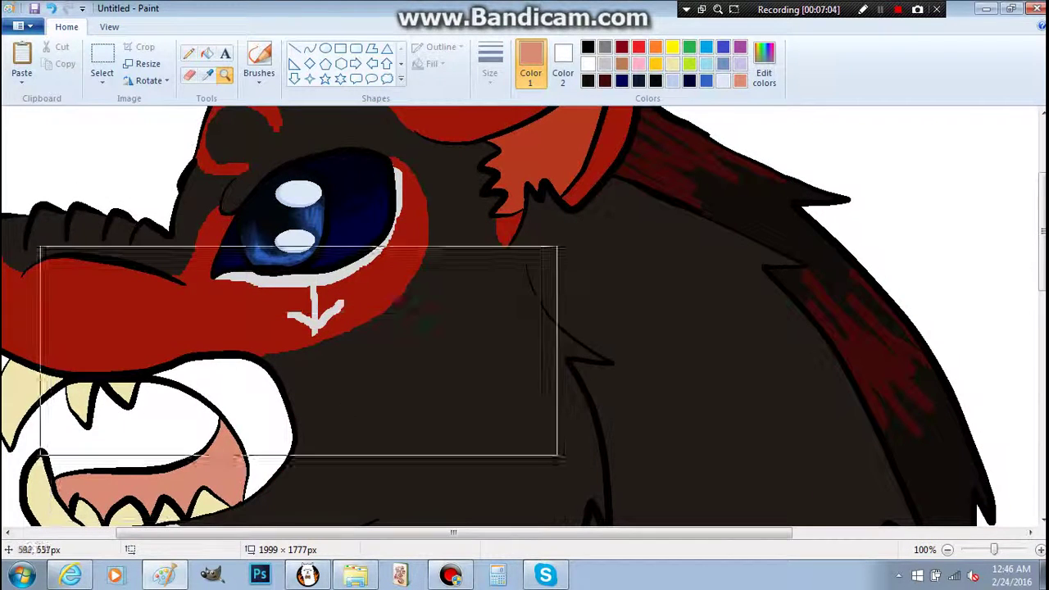
pyautogui.click(207, 53)
pyautogui.click(764, 72)
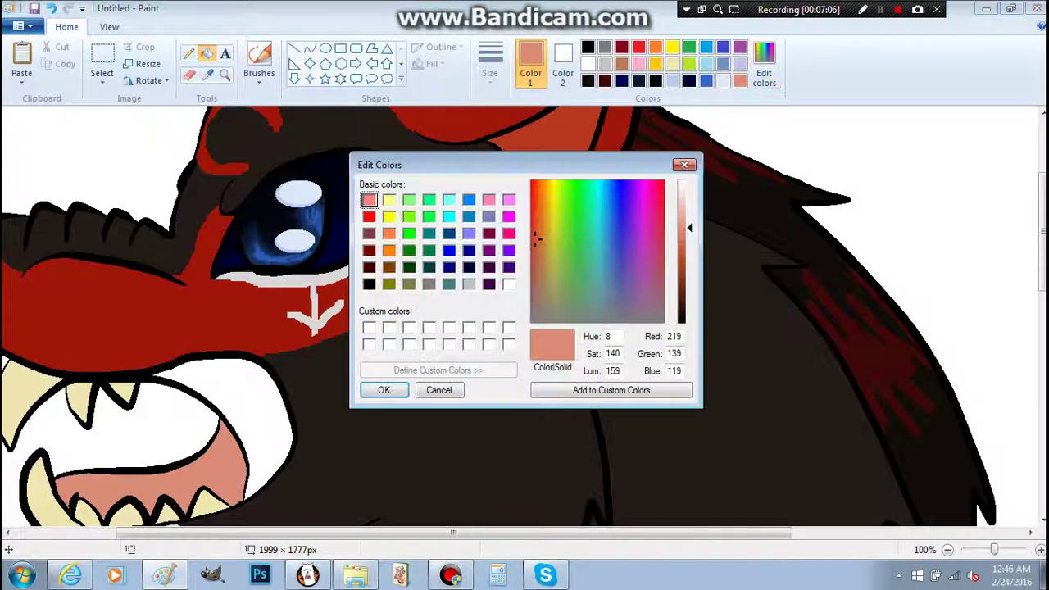
pyautogui.click(533, 319)
pyautogui.moveTo(689, 227); pyautogui.dragTo(689, 318)
pyautogui.click(384, 390)
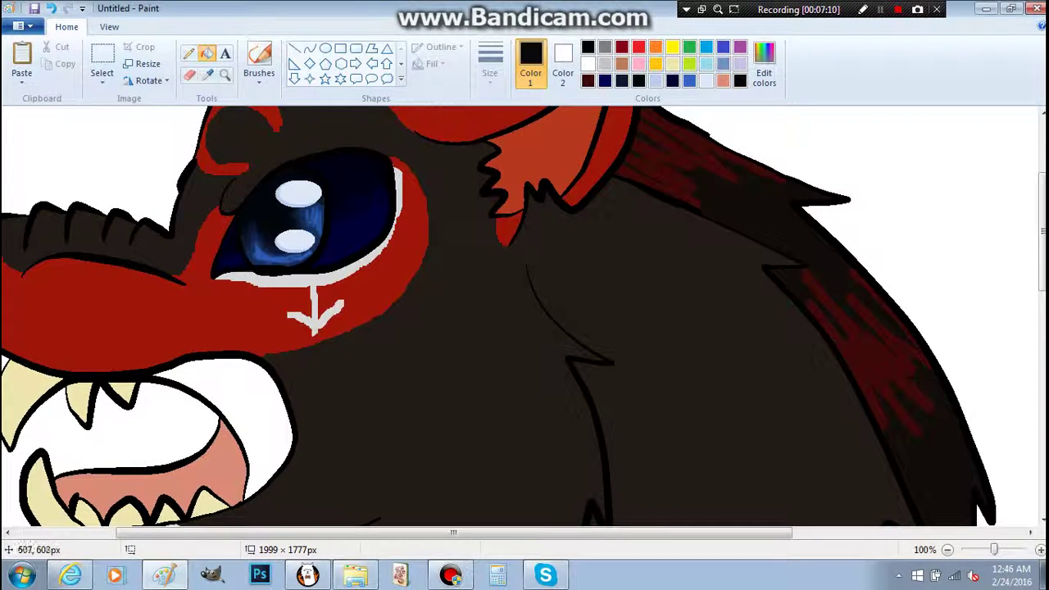
pyautogui.click(257, 397)
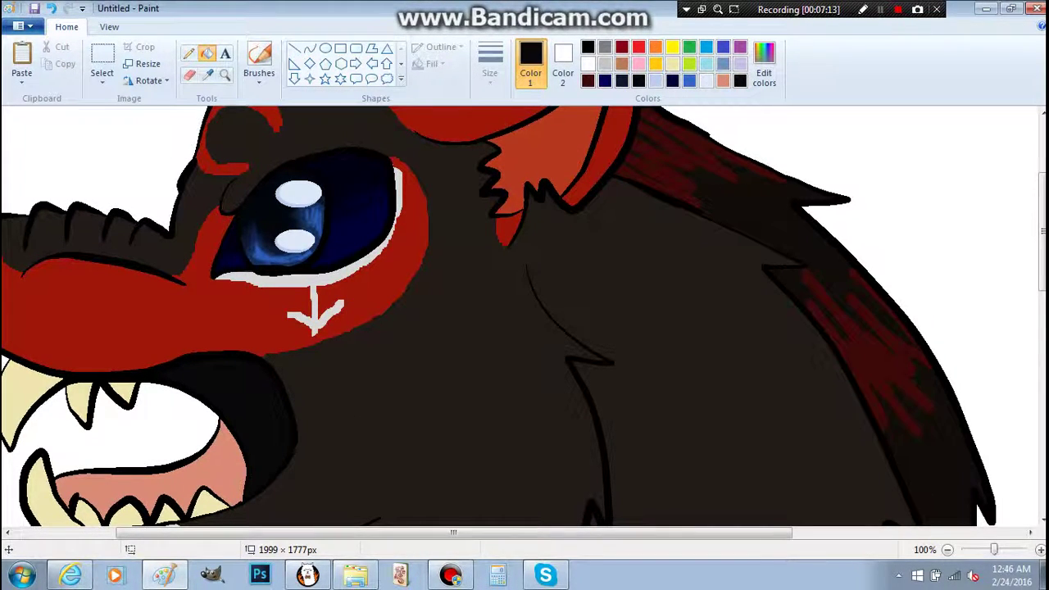
# Step: Select nearly the whole picture, about 1990 × 1756 px, and copy it
pyautogui.scroll(-2, 341, 327)
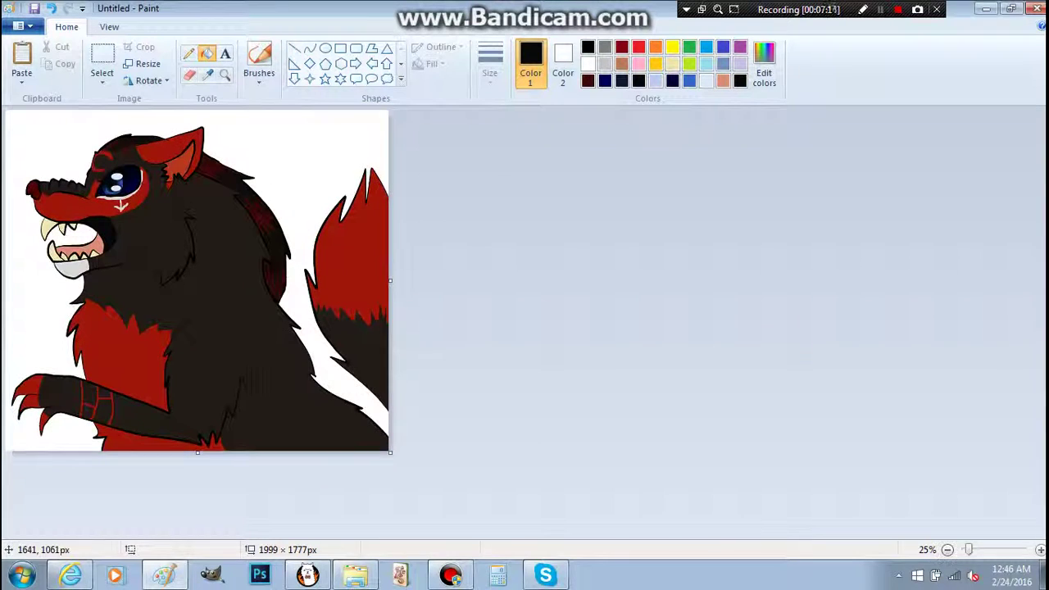
pyautogui.click(101, 59)
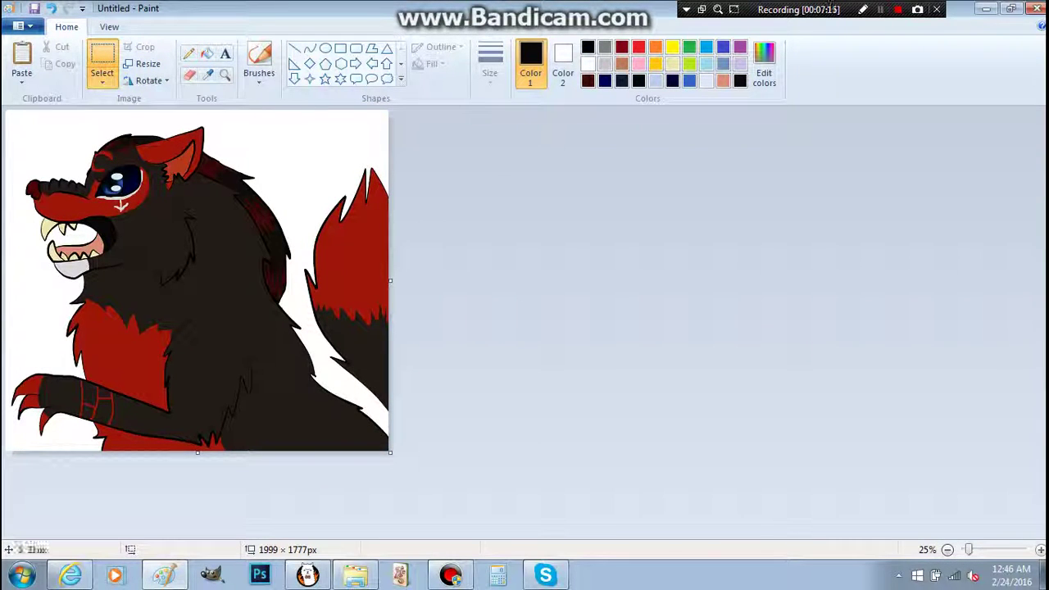
pyautogui.moveTo(8, 118); pyautogui.dragTo(393, 451)
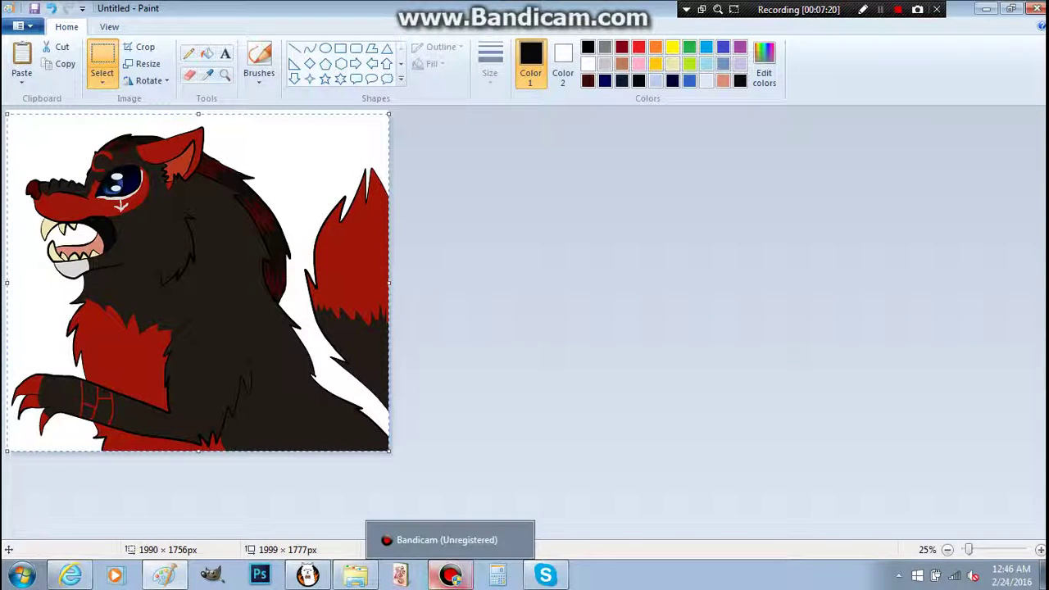
pyautogui.click(59, 64)
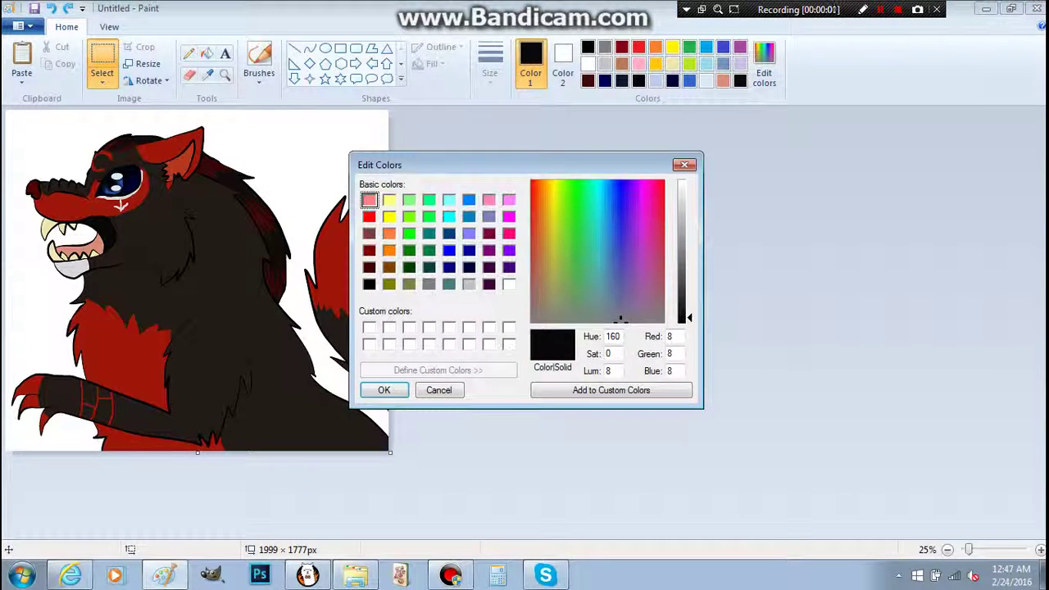
# Step: Lighten the near-black to a dark grey and fill the white background around the wolf with it
pyautogui.moveTo(689, 317); pyautogui.dragTo(689, 293)
pyautogui.click(383, 390)
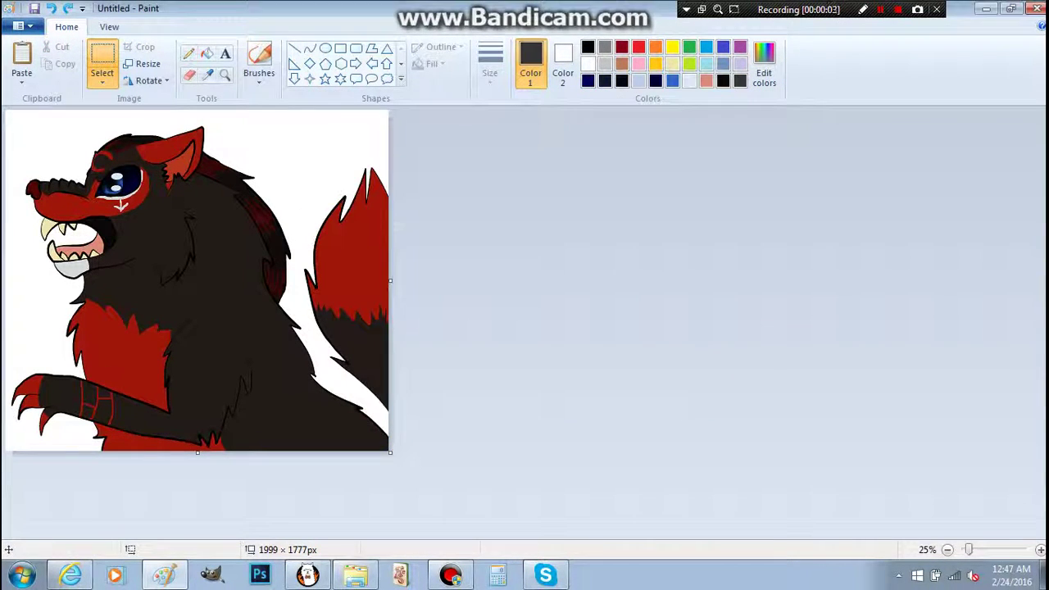
pyautogui.click(206, 53)
pyautogui.click(283, 136)
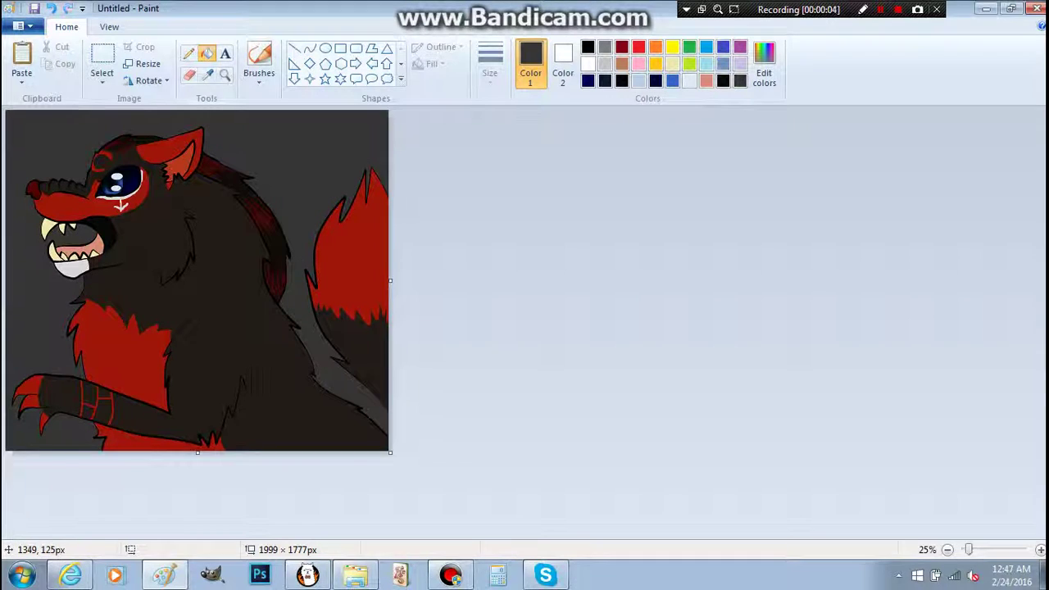
# Step: Erase a white band from the canvas's left edge into the mouth and another from the ear to the top edge
pyautogui.click(189, 74)
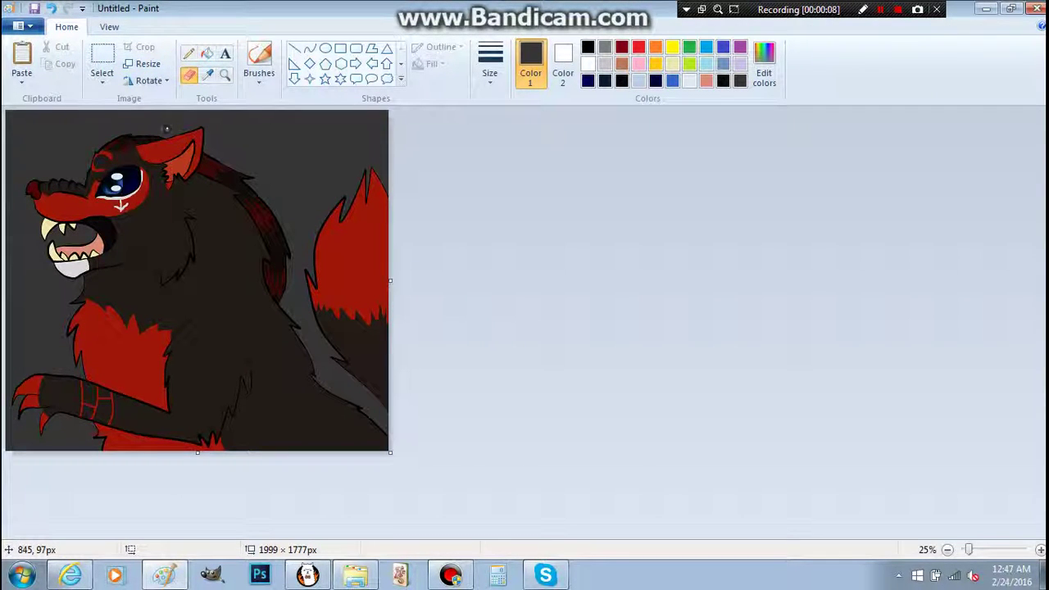
pyautogui.click(166, 128)
pyautogui.moveTo(7, 244); pyautogui.dragTo(60, 244)
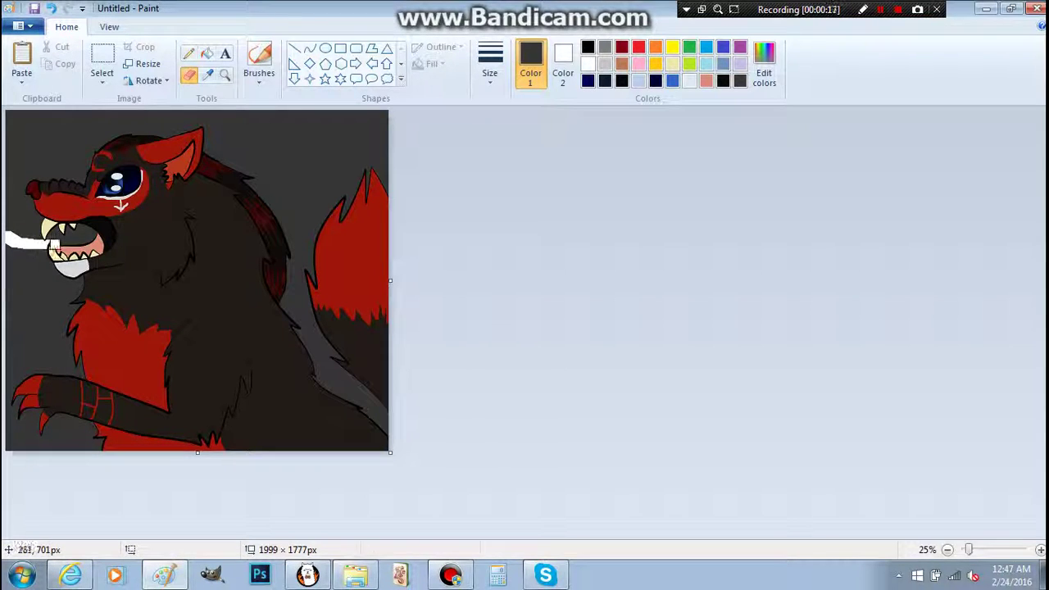
pyautogui.moveTo(189, 131); pyautogui.dragTo(189, 112)
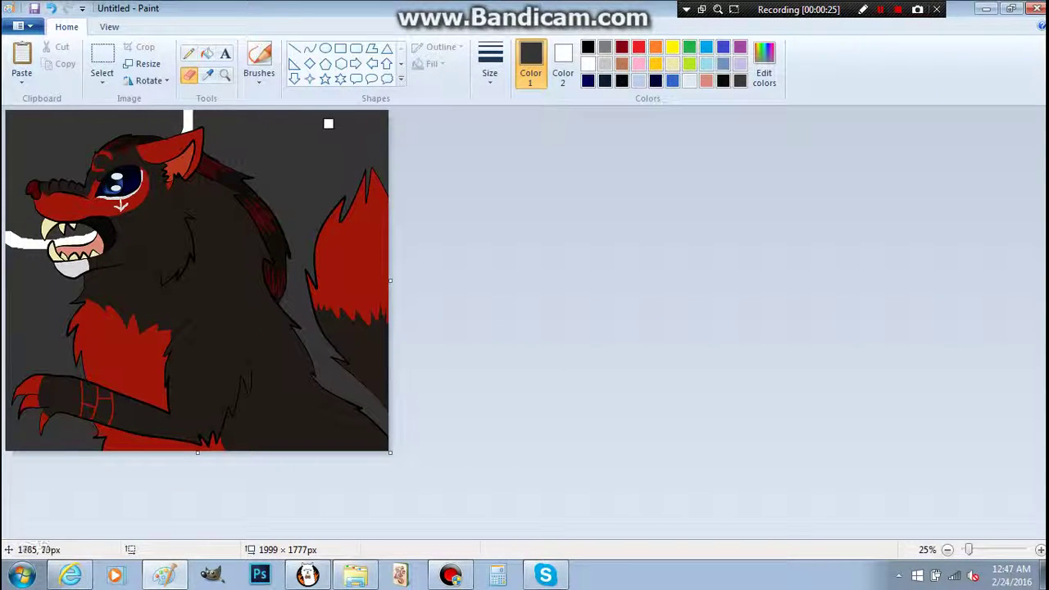
pyautogui.click(490, 61)
pyautogui.click(524, 136)
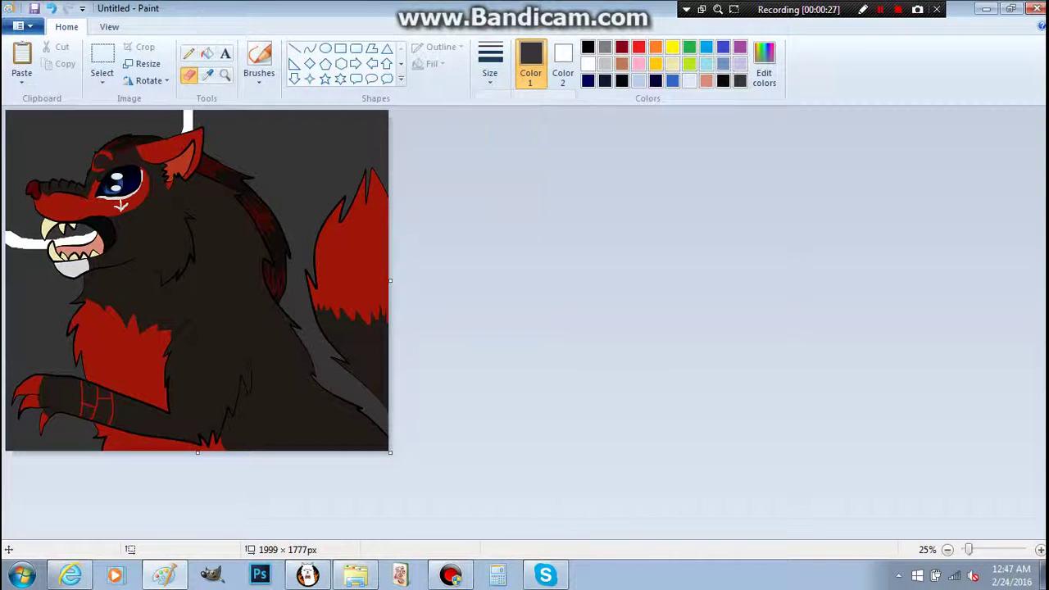
# Step: Fill the grey background in front of the wolf's head and the remaining grey inside the mouth with white
pyautogui.click(588, 65)
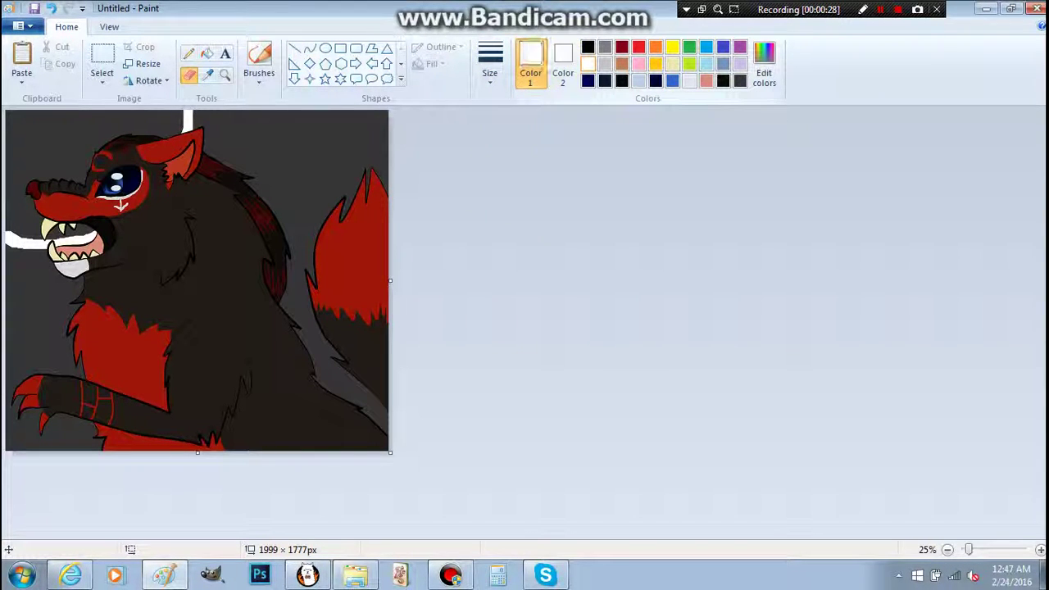
pyautogui.click(206, 53)
pyautogui.click(86, 136)
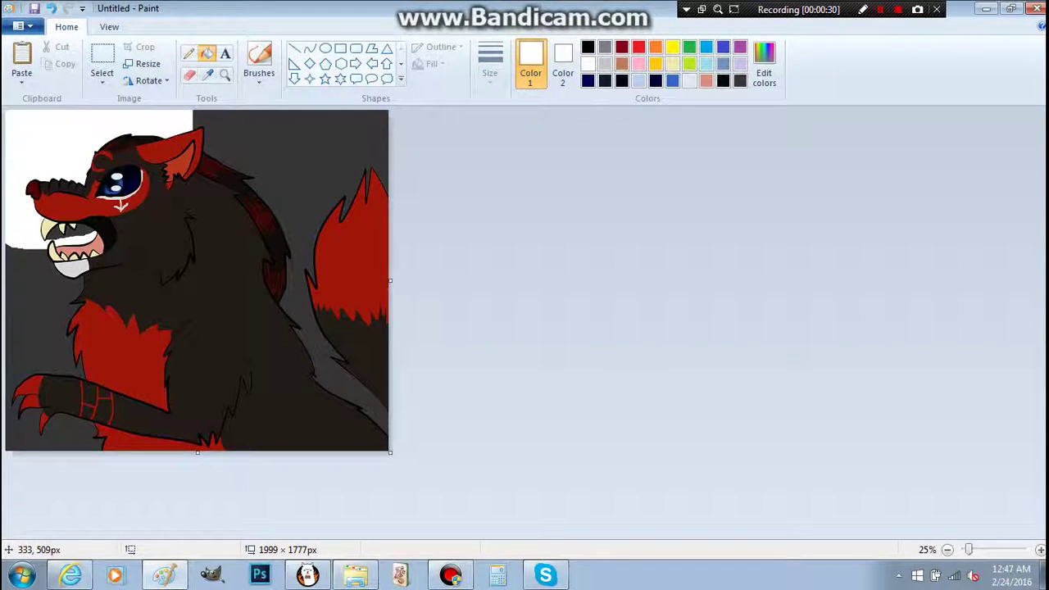
pyautogui.click(54, 235)
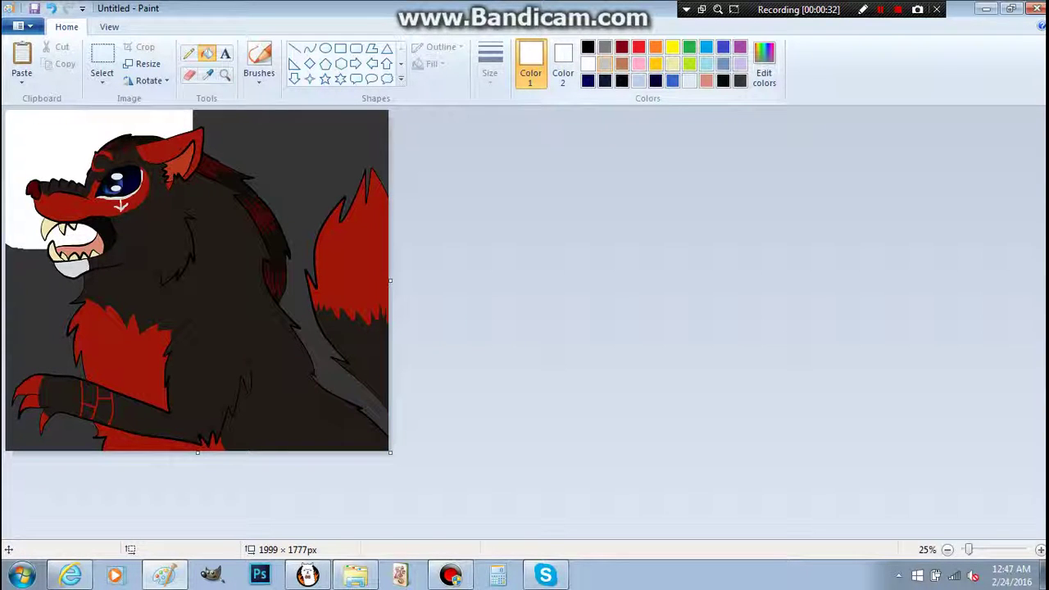
# Step: Mix a light blue (RGB 136, 177, 255) and fill the background in front of the wolf's head with it
pyautogui.click(604, 63)
pyautogui.click(188, 123)
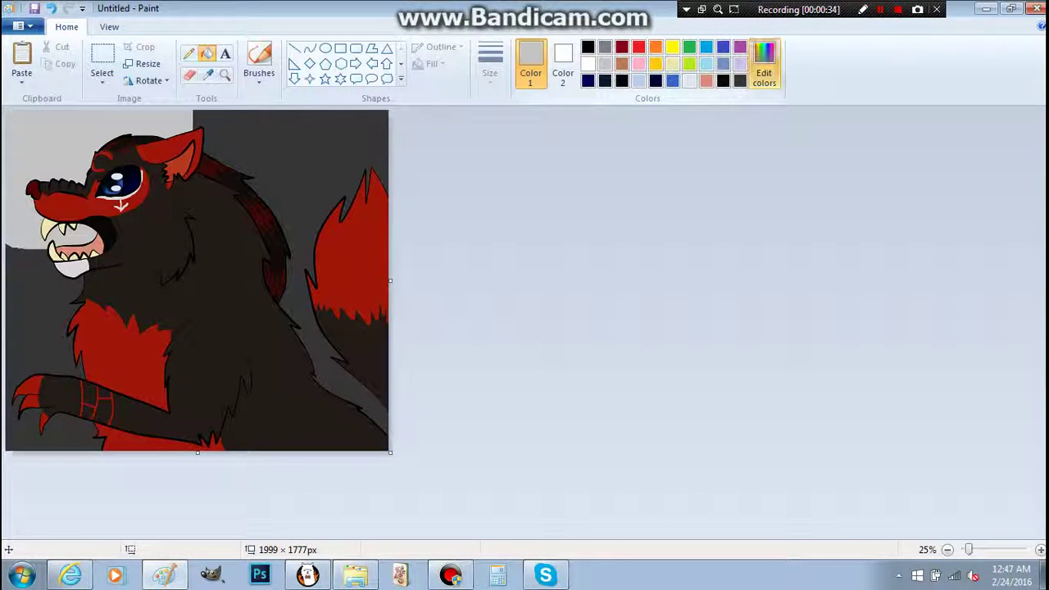
pyautogui.click(764, 65)
pyautogui.click(609, 251)
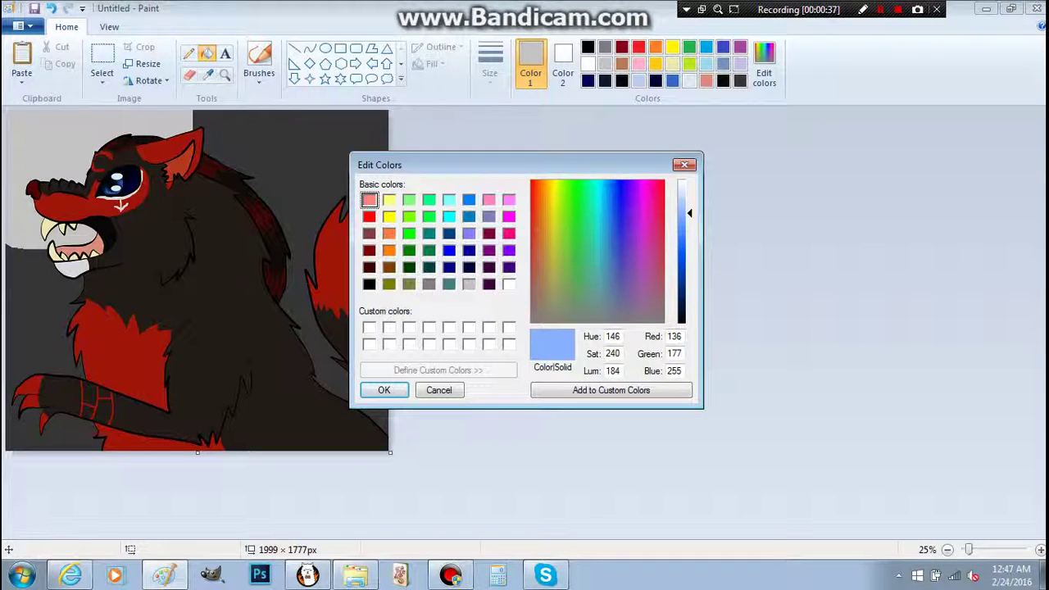
pyautogui.click(384, 390)
pyautogui.click(146, 115)
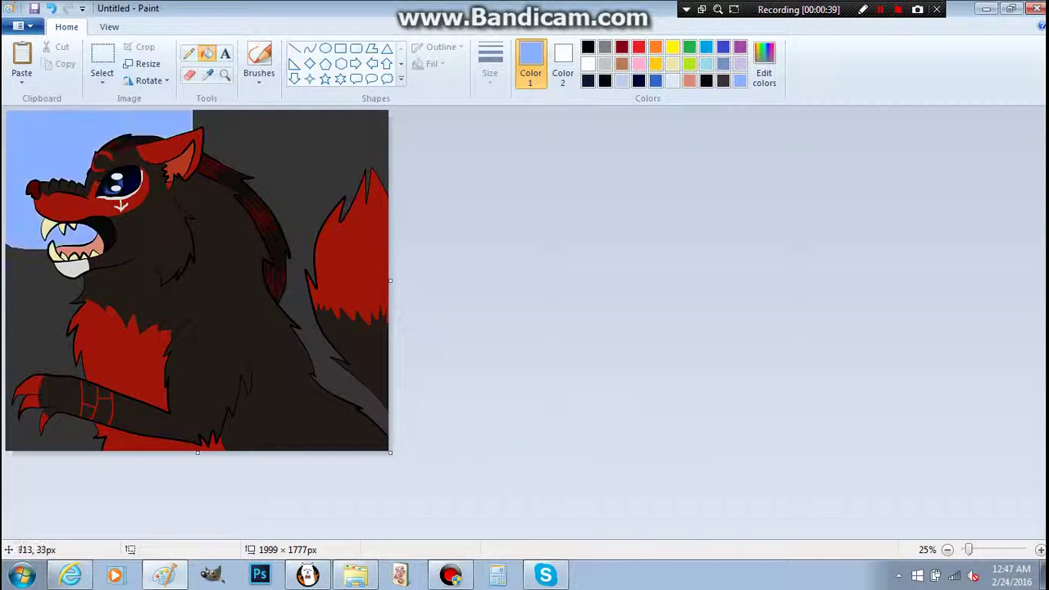
# Step: Darken the light blue to a deep navy and fill the dark grey background behind and below the wolf with it
pyautogui.click(764, 64)
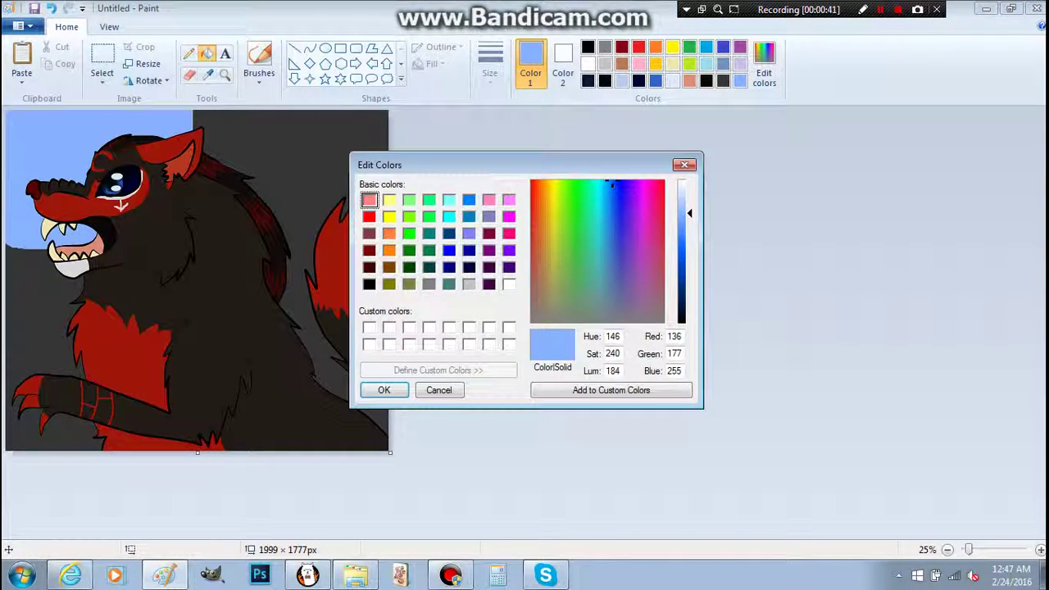
pyautogui.click(682, 312)
pyautogui.click(383, 390)
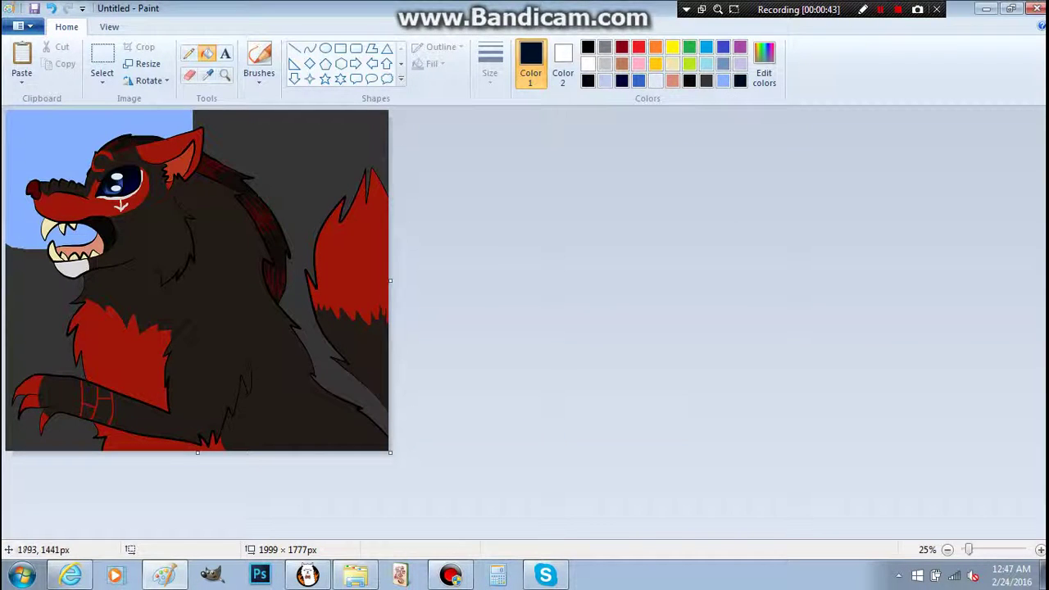
pyautogui.click(365, 405)
pyautogui.click(38, 312)
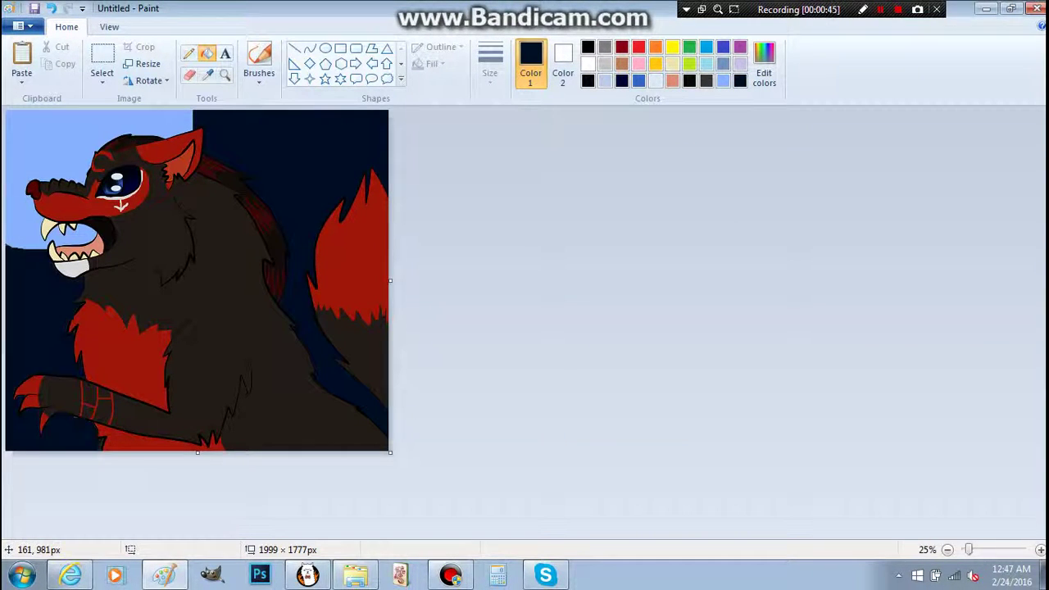
# Step: Sign the artist's initials by erasing large white letters into the navy background between the ear and the tail
pyautogui.click(188, 74)
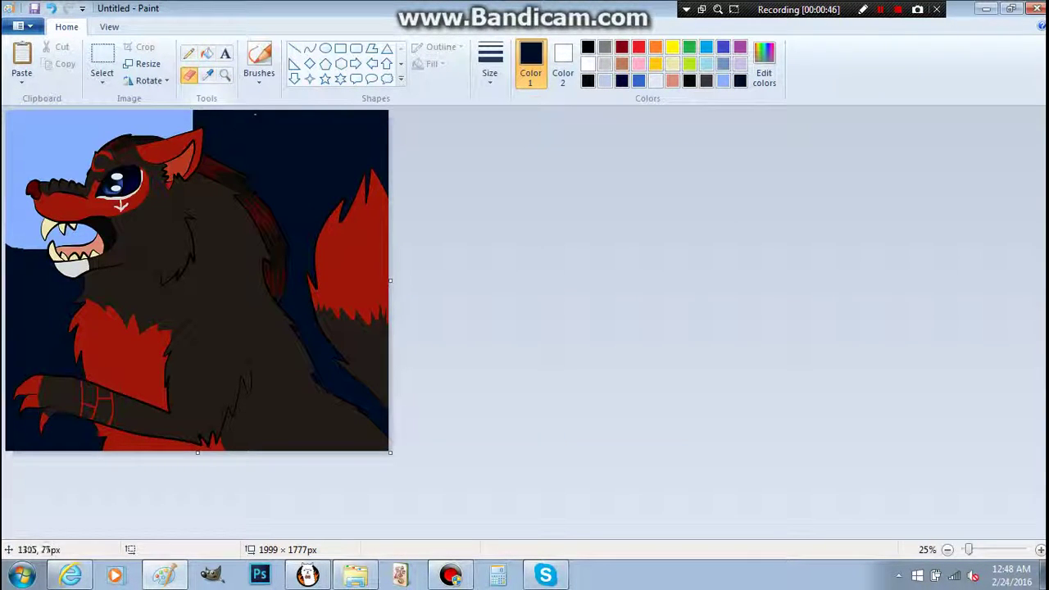
pyautogui.moveTo(248, 150)
pyautogui.mouseDown()
pyautogui.moveTo(261, 125)
pyautogui.moveTo(227, 127)
pyautogui.moveTo(253, 115)
pyautogui.moveTo(274, 144)
pyautogui.moveTo(274, 111)
pyautogui.moveTo(290, 175)
pyautogui.moveTo(277, 160)
pyautogui.moveTo(295, 160)
pyautogui.moveTo(301, 129)
pyautogui.moveTo(318, 118)
pyautogui.moveTo(330, 119)
pyautogui.moveTo(321, 146)
pyautogui.moveTo(349, 154)
pyautogui.mouseUp()
# Step: Write ©2016 in white with the Eraser below the initials, beside the tail
pyautogui.click(225, 75)
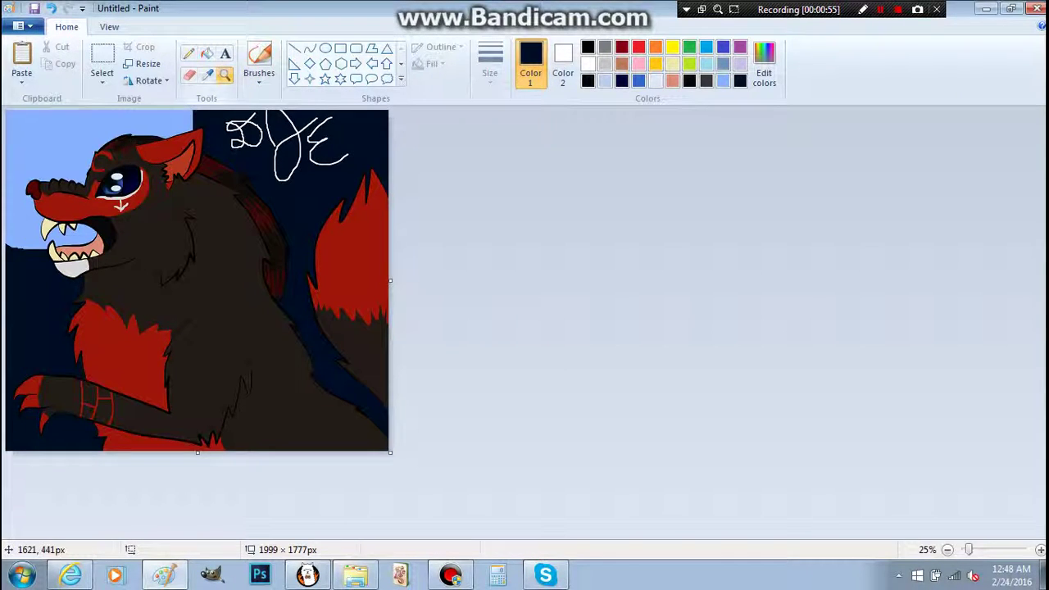
pyautogui.click(374, 195)
pyautogui.click(459, 231)
pyautogui.click(749, 391)
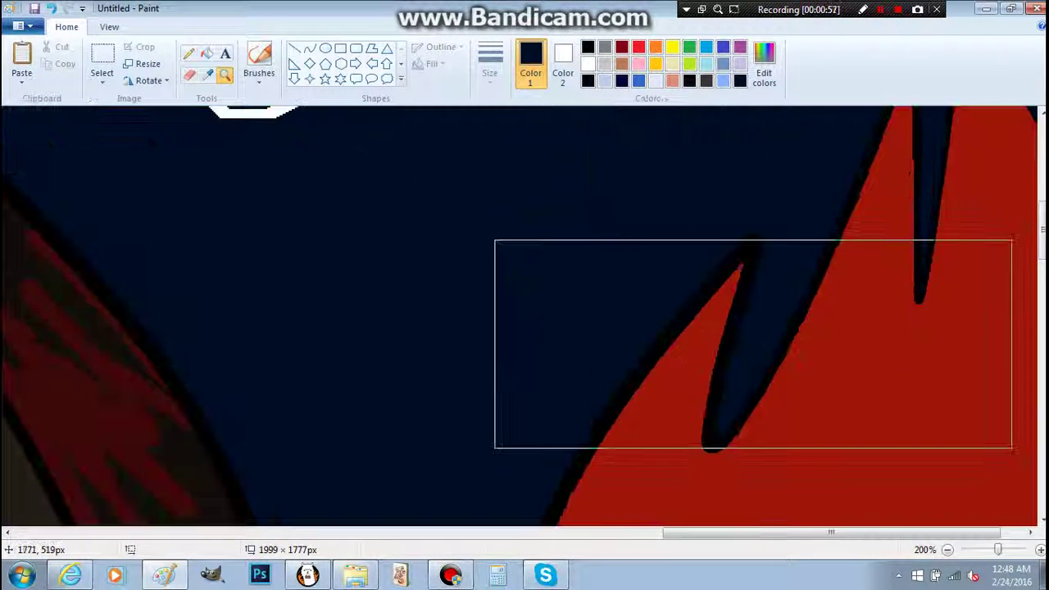
pyautogui.click(190, 74)
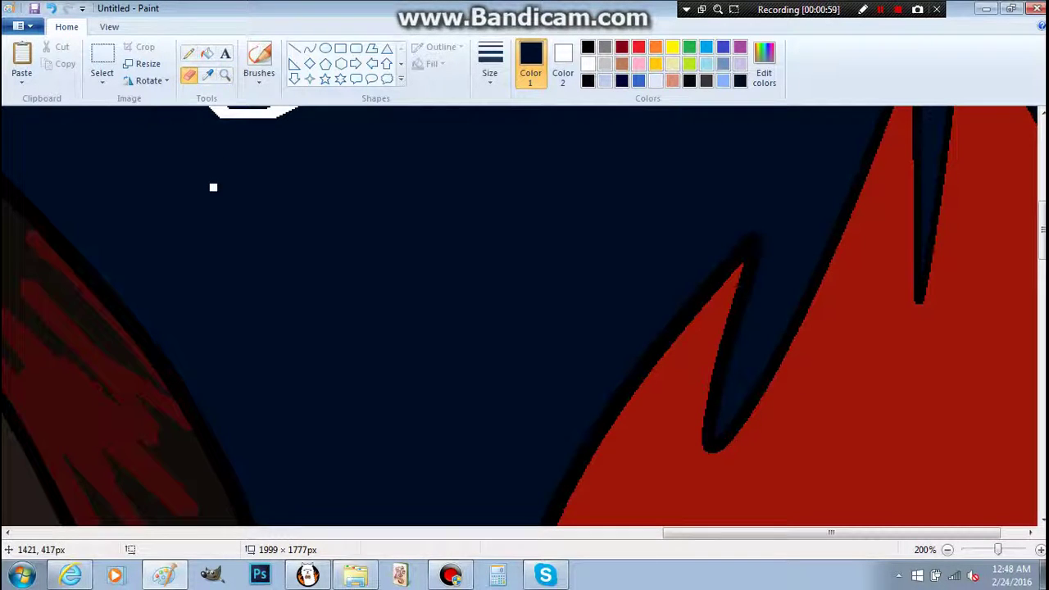
pyautogui.moveTo(209, 164)
pyautogui.mouseDown()
pyautogui.moveTo(162, 267)
pyautogui.moveTo(238, 148)
pyautogui.moveTo(205, 168)
pyautogui.moveTo(236, 244)
pyautogui.mouseUp()
pyautogui.moveTo(286, 183)
pyautogui.mouseDown()
pyautogui.moveTo(341, 163)
pyautogui.moveTo(309, 284)
pyautogui.moveTo(410, 277)
pyautogui.mouseUp()
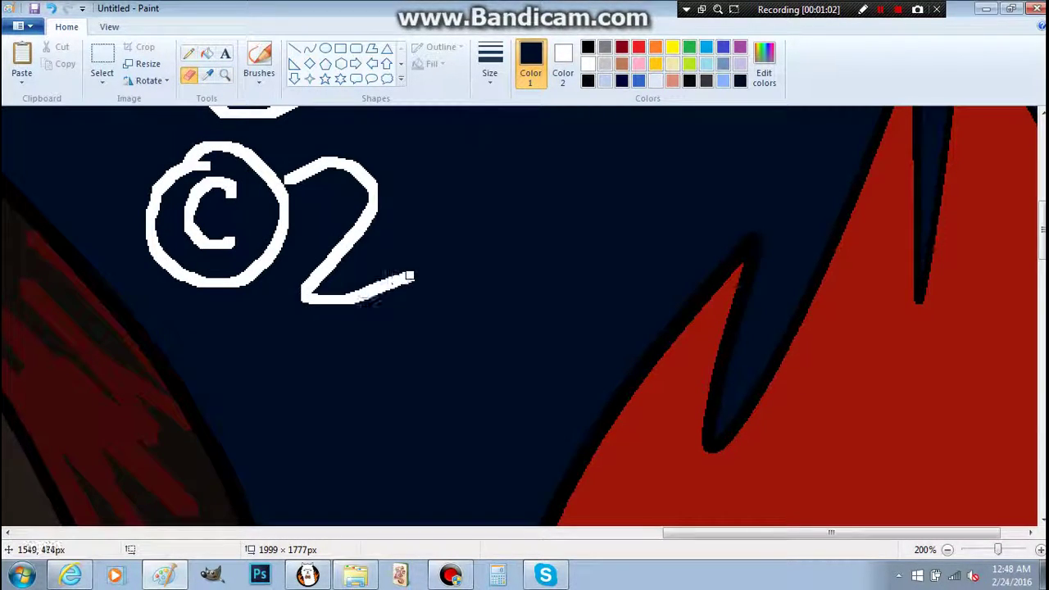
pyautogui.moveTo(462, 169)
pyautogui.mouseDown()
pyautogui.moveTo(515, 180)
pyautogui.moveTo(446, 168)
pyautogui.mouseUp()
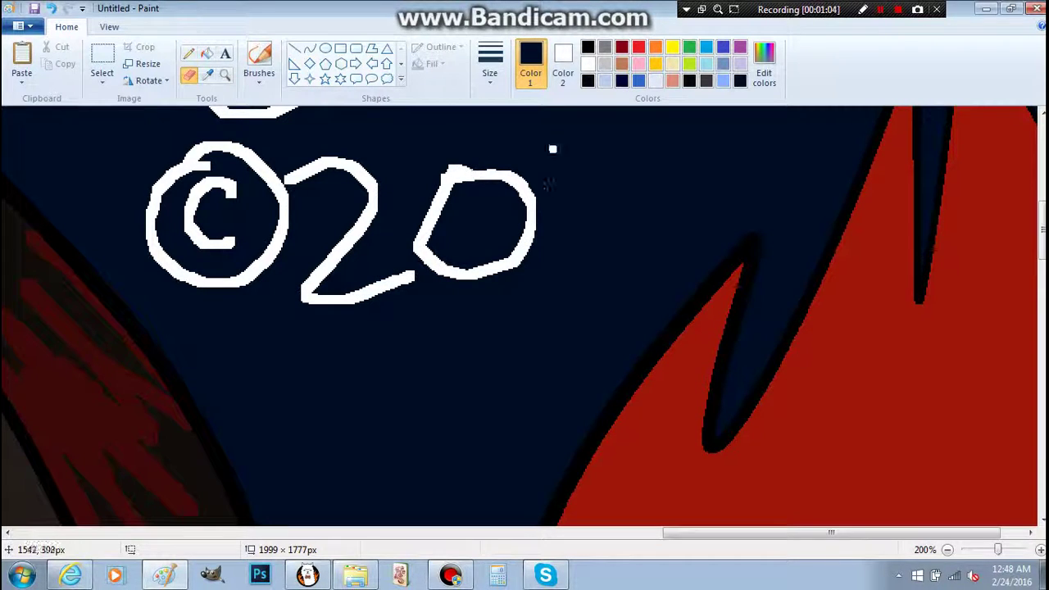
pyautogui.moveTo(552, 150); pyautogui.dragTo(557, 271)
pyautogui.moveTo(620, 141)
pyautogui.mouseDown()
pyautogui.moveTo(603, 197)
pyautogui.moveTo(633, 287)
pyautogui.moveTo(666, 261)
pyautogui.moveTo(655, 206)
pyautogui.moveTo(628, 215)
pyautogui.moveTo(616, 259)
pyautogui.mouseUp()
pyautogui.click(947, 549)
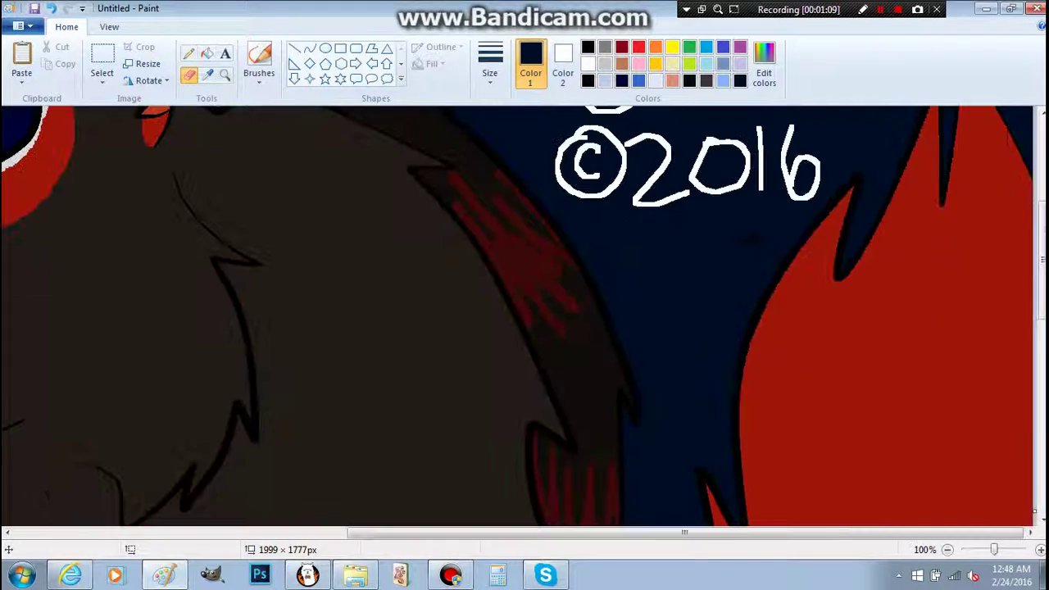
pyautogui.click(947, 549)
pyautogui.click(947, 549)
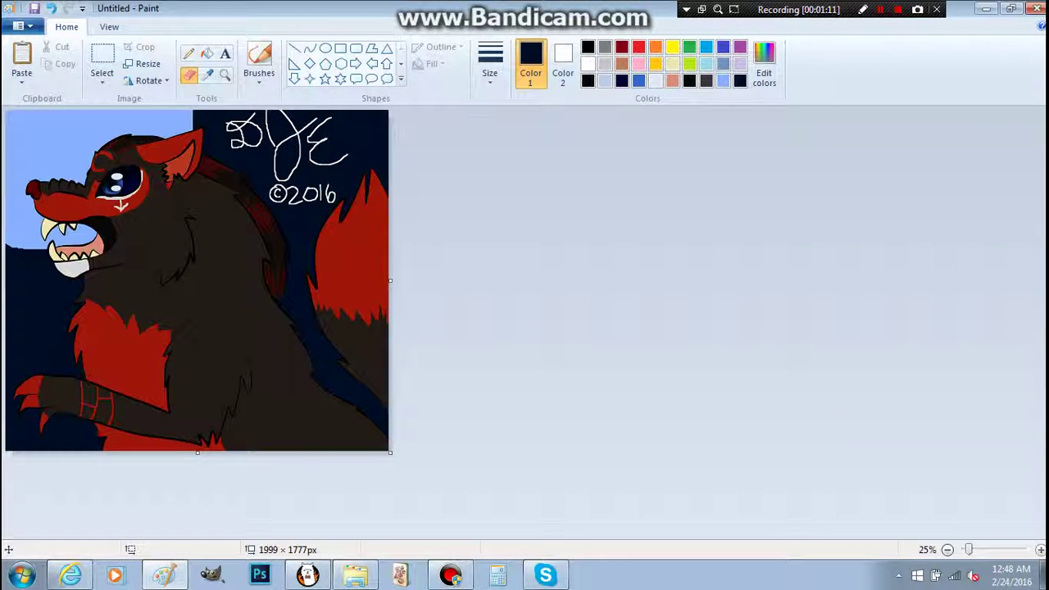
pyautogui.click(673, 64)
pyautogui.click(563, 64)
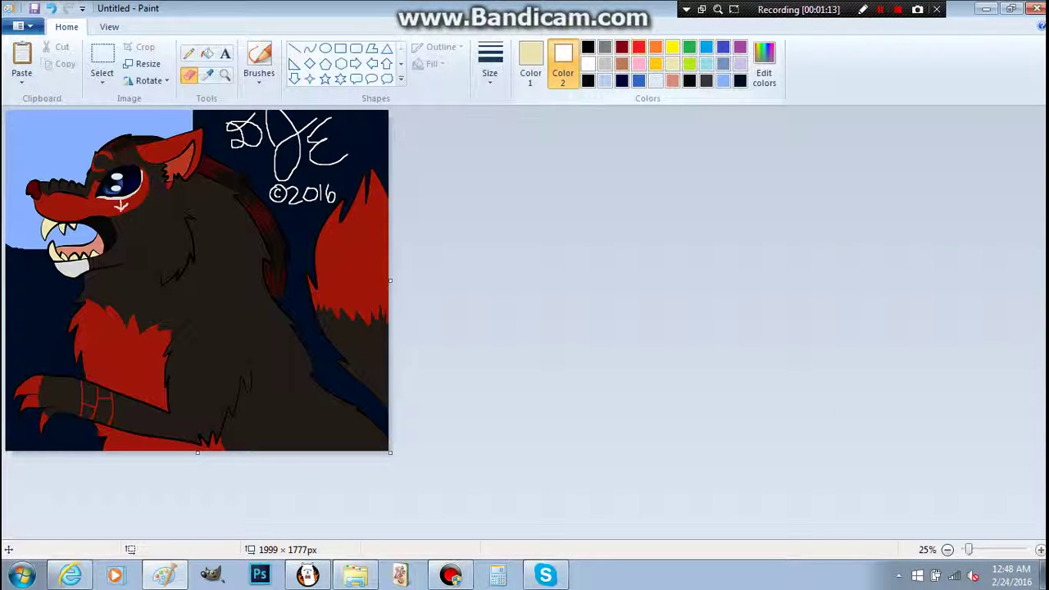
pyautogui.click(638, 47)
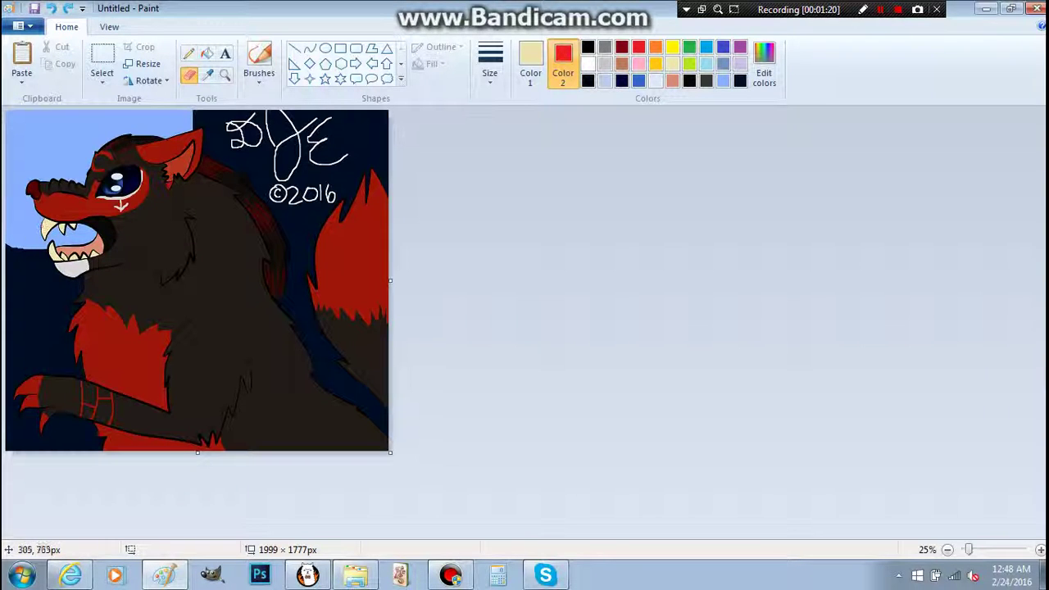
pyautogui.click(587, 63)
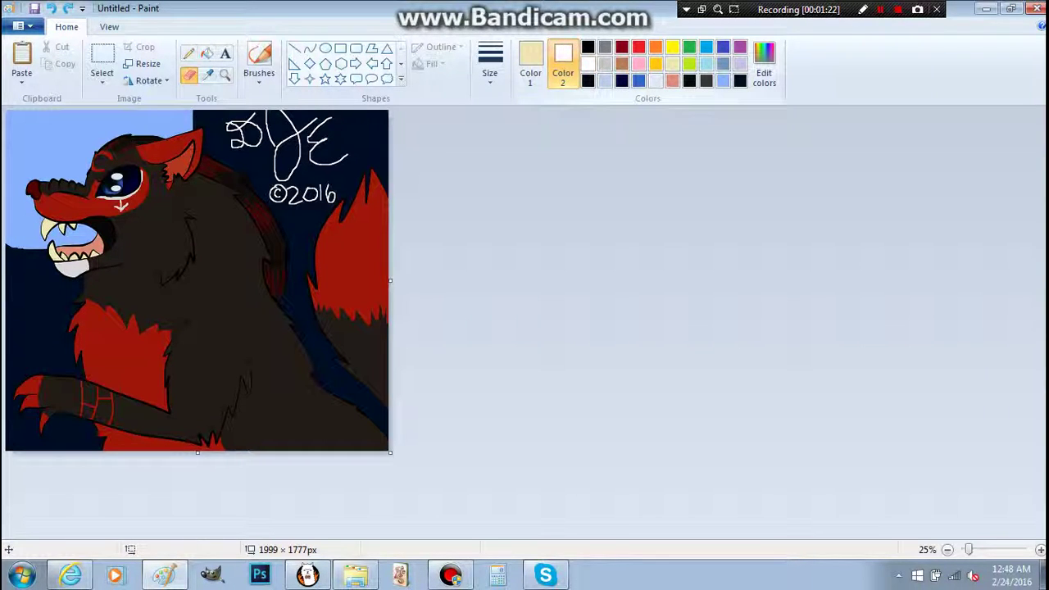
# Step: Sample the muzzle's red, outline the small dark patch behind the nose with the Pencil and fill it with that red
pyautogui.click(530, 63)
pyautogui.click(224, 75)
pyautogui.click(260, 216)
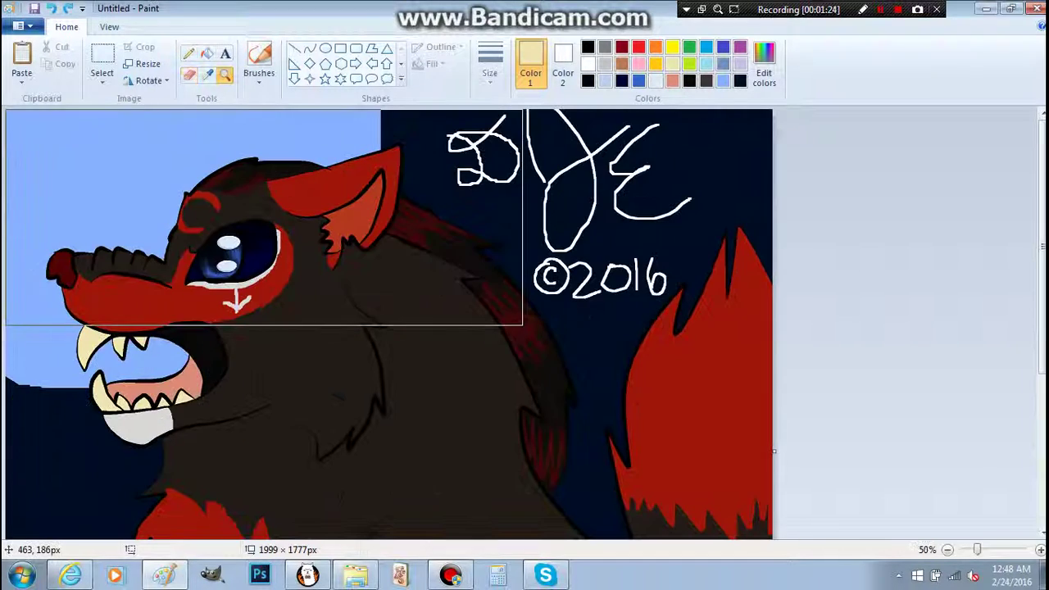
pyautogui.click(261, 246)
pyautogui.click(286, 310)
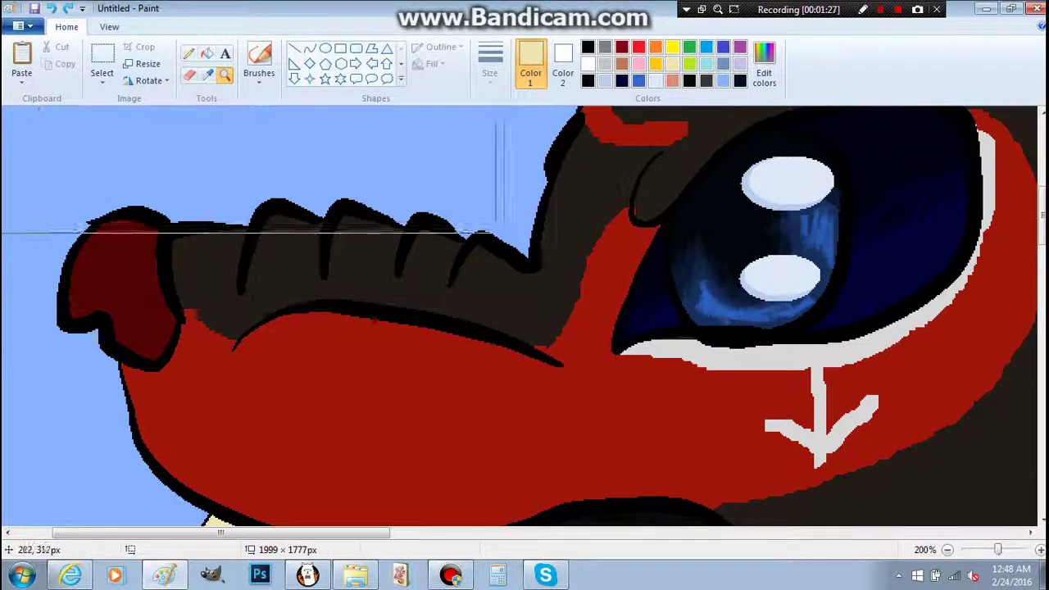
pyautogui.click(208, 74)
pyautogui.click(198, 343)
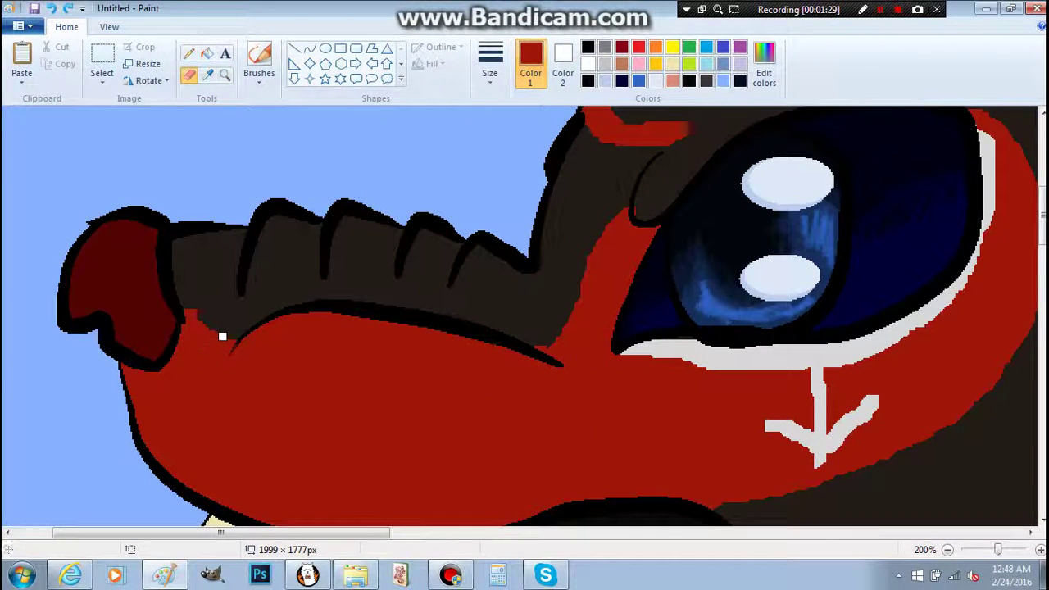
pyautogui.click(189, 53)
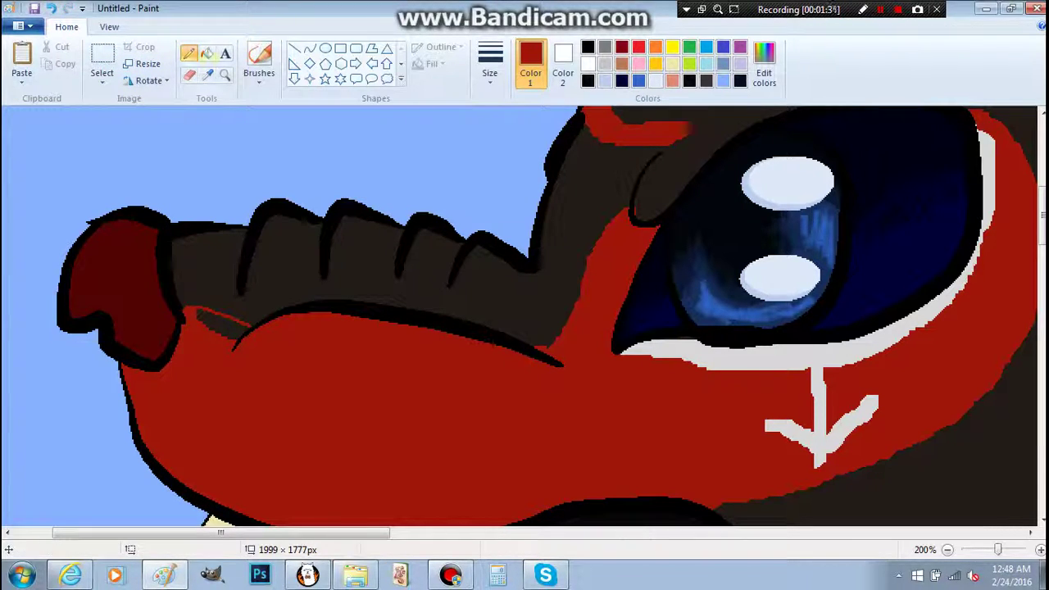
pyautogui.click(206, 54)
pyautogui.click(215, 324)
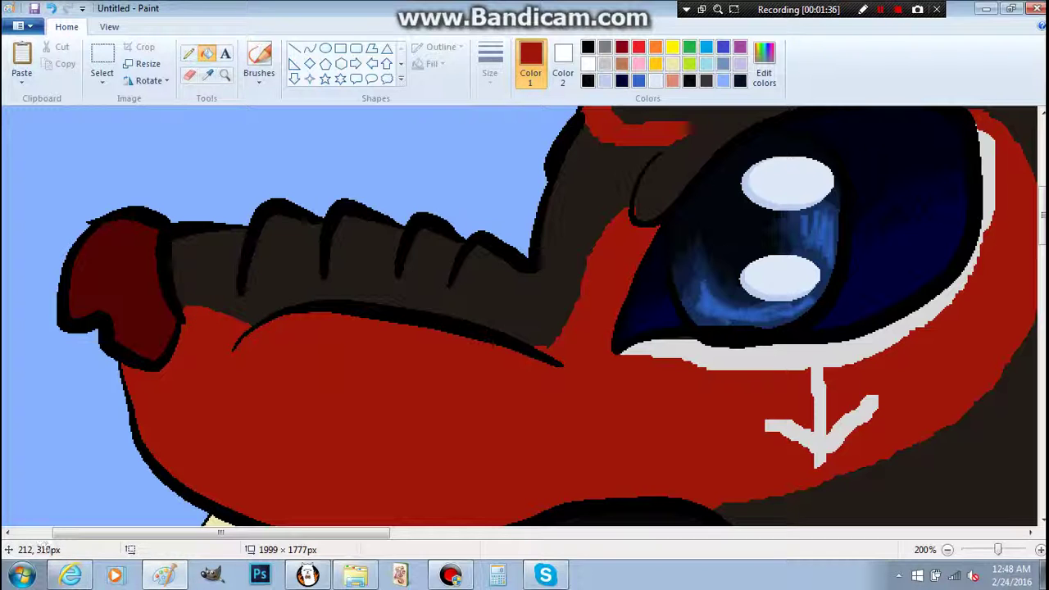
# Step: Sample the hair's near-black, add it to the palette and set it as Color 2, with the ear's red as Color 1
pyautogui.click(206, 74)
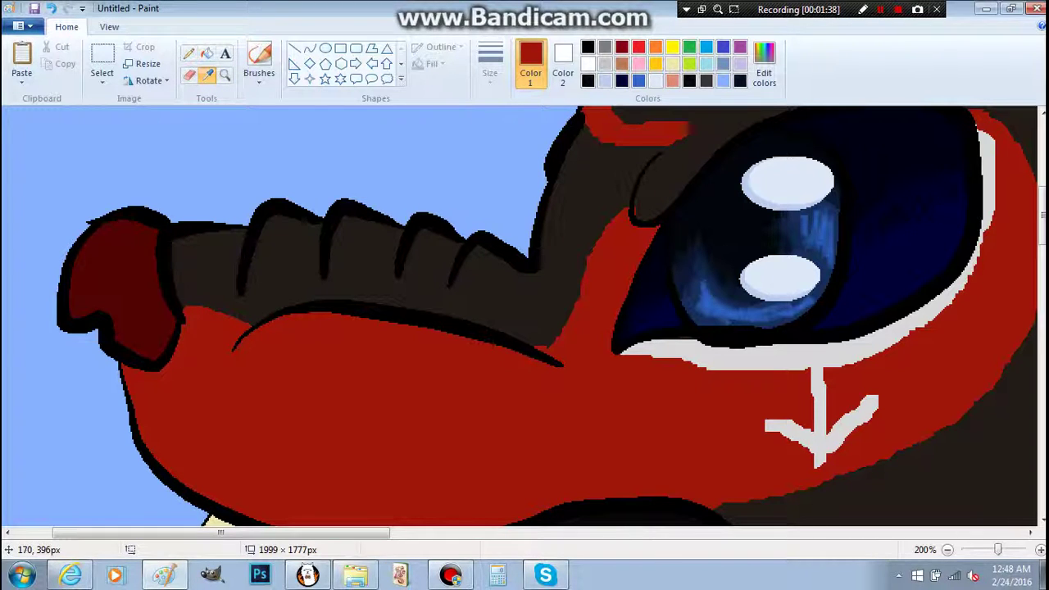
pyautogui.moveTo(220, 533); pyautogui.dragTo(460, 533)
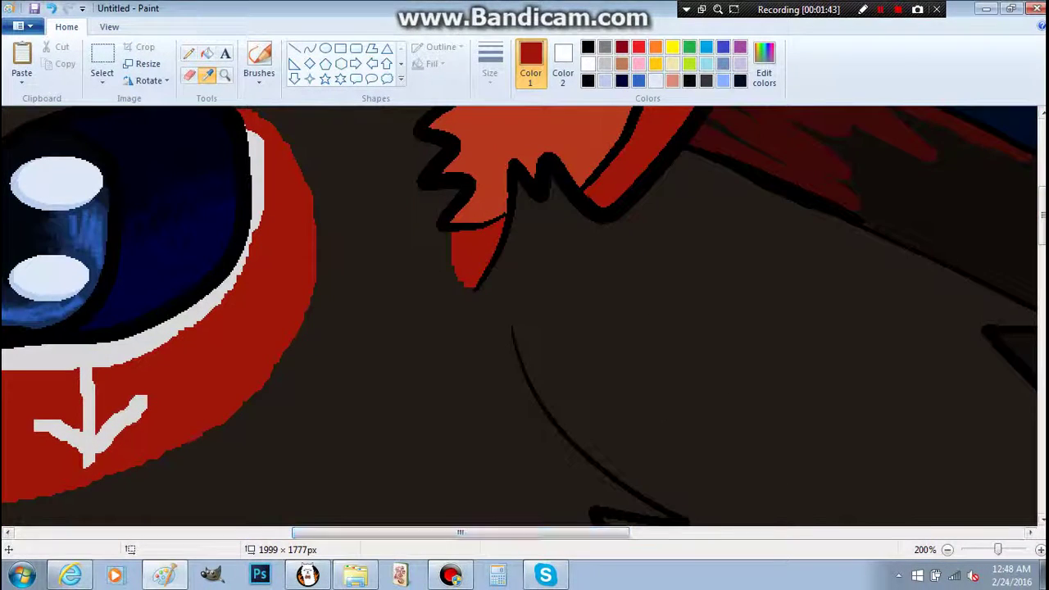
pyautogui.scroll(6, 356, 326)
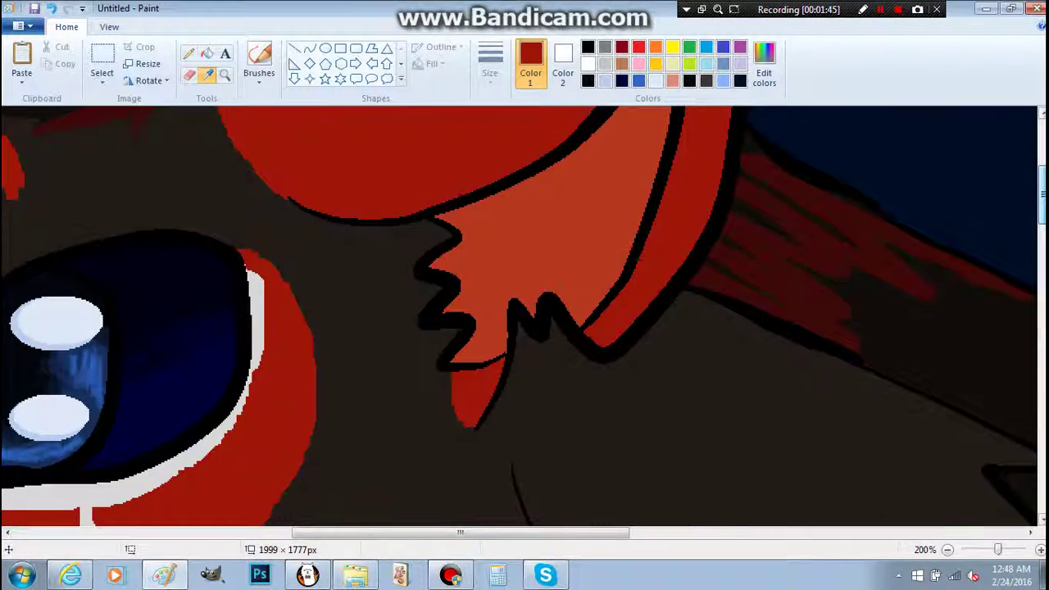
pyautogui.click(365, 359)
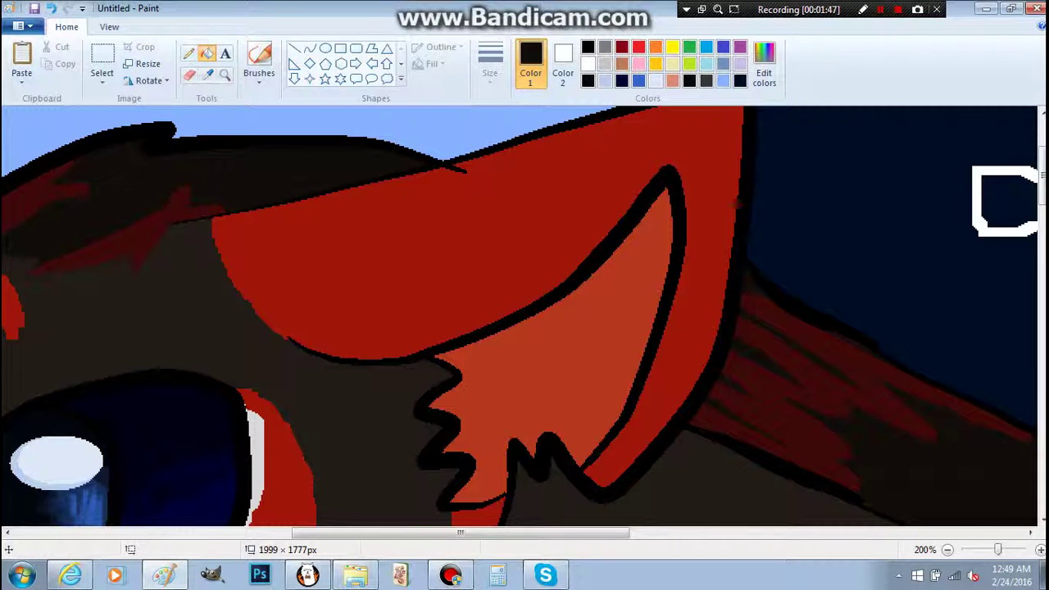
pyautogui.click(764, 63)
pyautogui.click(383, 390)
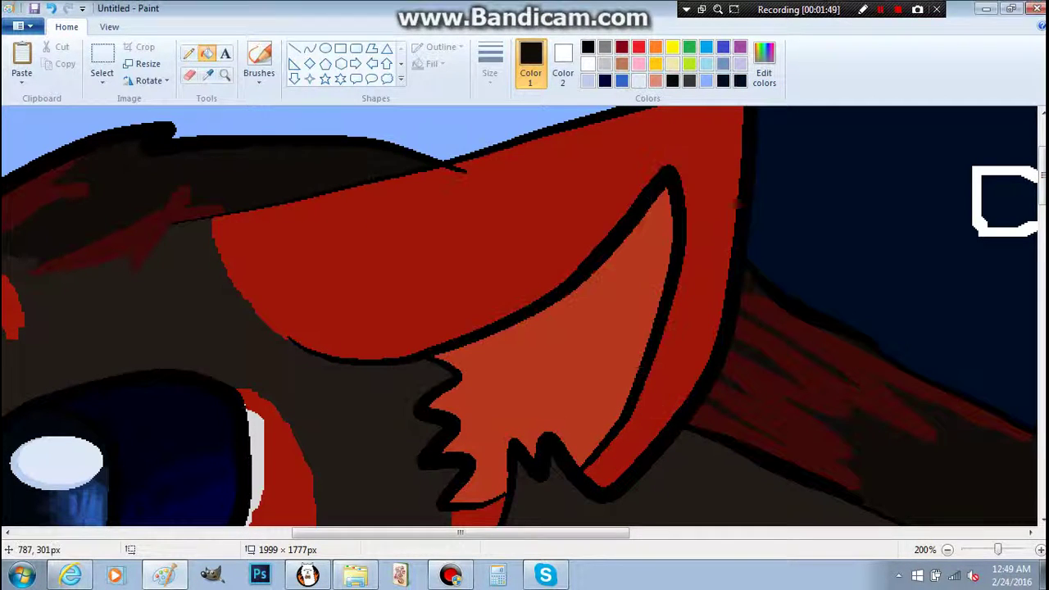
pyautogui.click(207, 74)
pyautogui.click(231, 226)
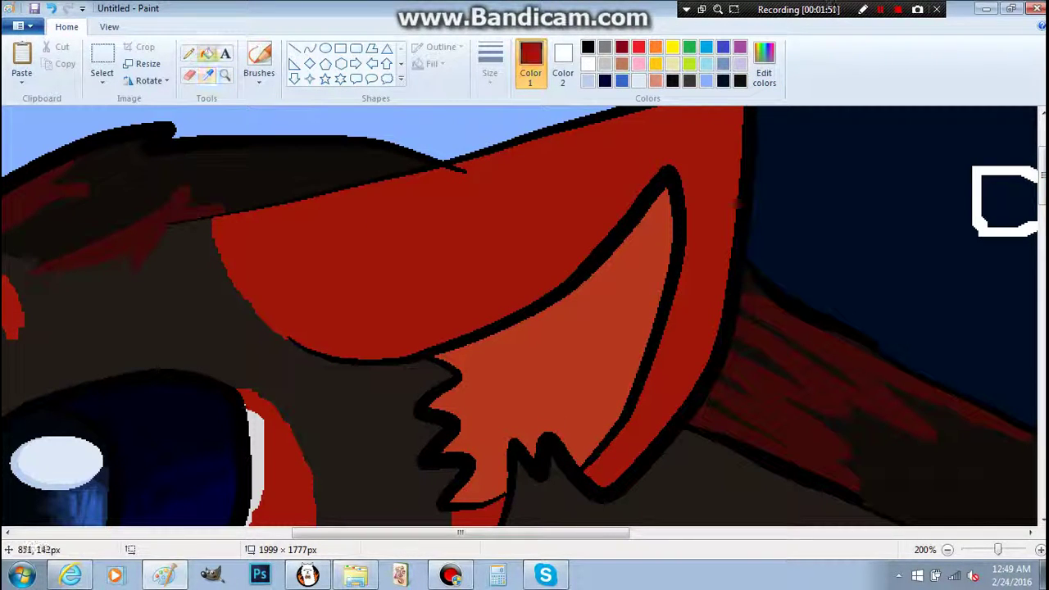
pyautogui.click(563, 67)
pyautogui.click(740, 80)
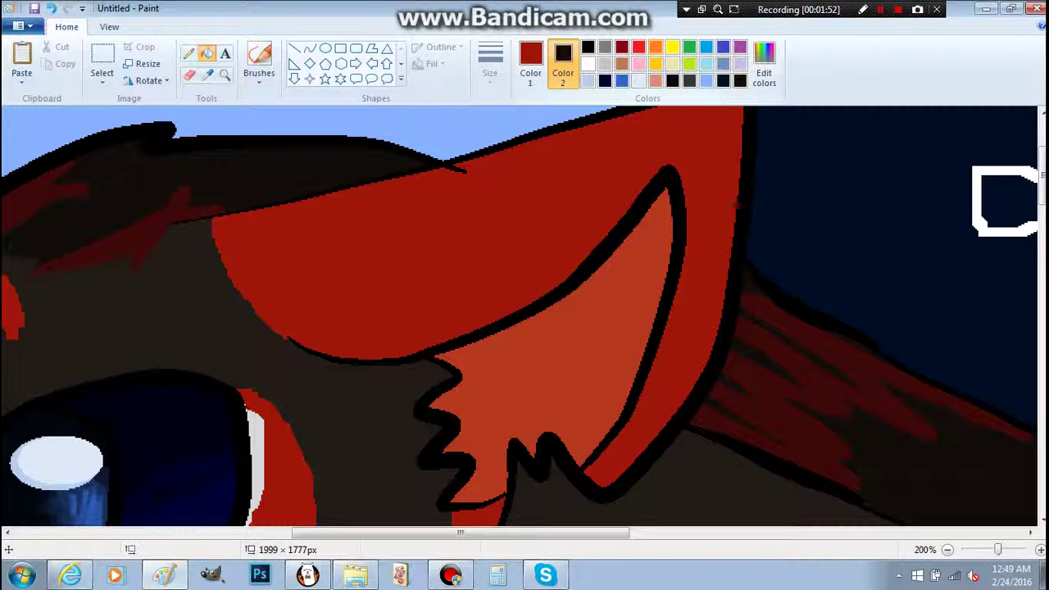
# Step: Outline a near-black half circle along the ear's upper edge, with a curved pointed marking on each side of it
pyautogui.moveTo(399, 176)
pyautogui.mouseDown()
pyautogui.moveTo(387, 199)
pyautogui.moveTo(409, 238)
pyautogui.moveTo(490, 240)
pyautogui.moveTo(531, 129)
pyautogui.mouseUp()
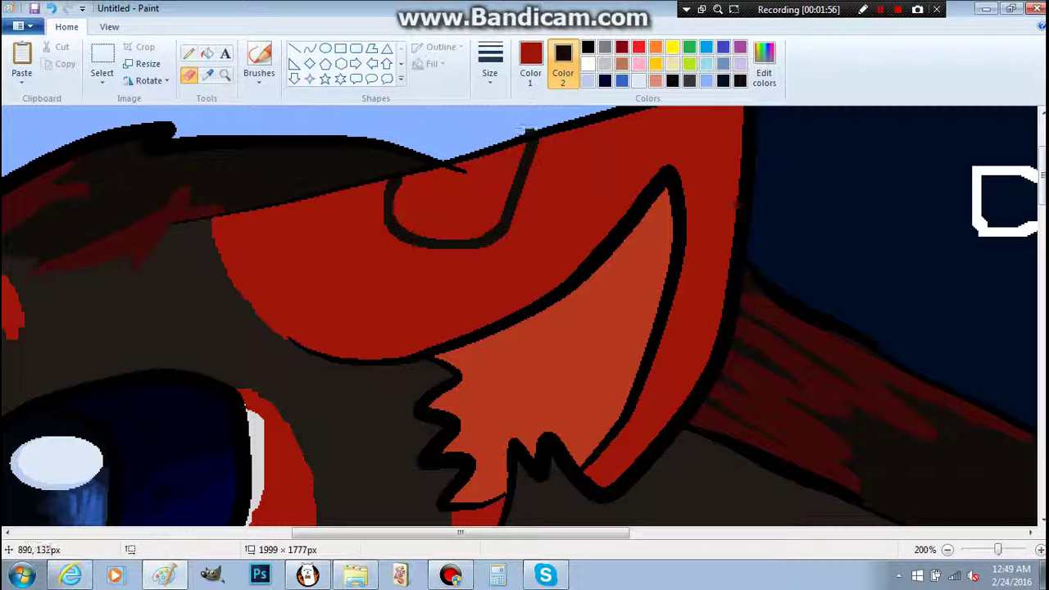
pyautogui.hotkey('ctrl', 'z')
pyautogui.moveTo(382, 180)
pyautogui.mouseDown()
pyautogui.moveTo(399, 232)
pyautogui.moveTo(469, 235)
pyautogui.moveTo(506, 174)
pyautogui.moveTo(502, 144)
pyautogui.moveTo(577, 219)
pyautogui.moveTo(559, 246)
pyautogui.moveTo(546, 179)
pyautogui.moveTo(512, 152)
pyautogui.mouseUp()
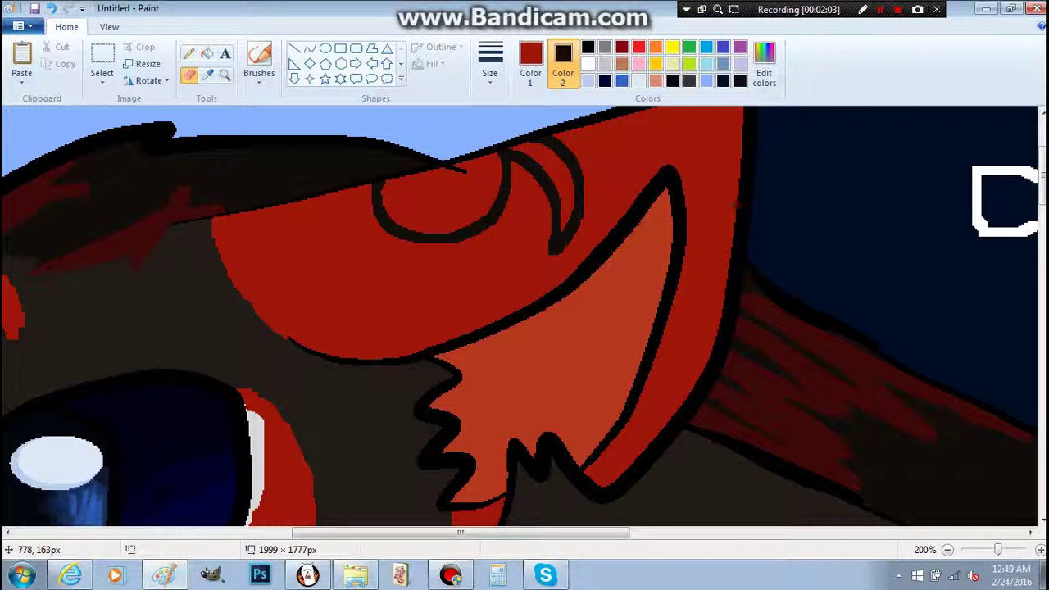
pyautogui.moveTo(368, 183)
pyautogui.mouseDown()
pyautogui.moveTo(356, 262)
pyautogui.moveTo(390, 279)
pyautogui.moveTo(289, 202)
pyautogui.mouseUp()
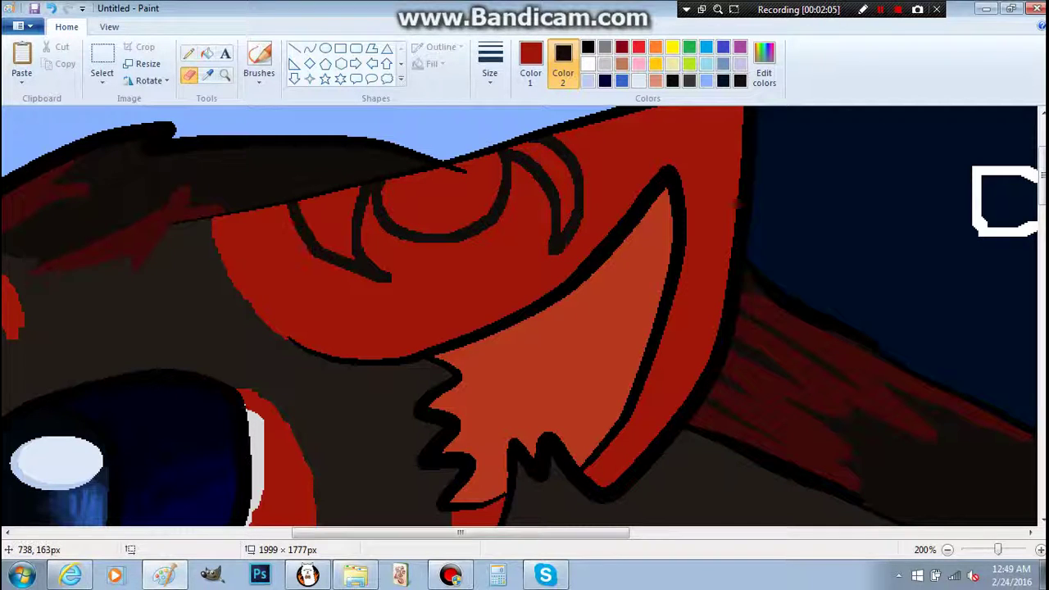
# Step: Fill the half circle and both curved markings on the ear with near-black, and reset Color 2 to white
pyautogui.click(587, 63)
pyautogui.click(530, 64)
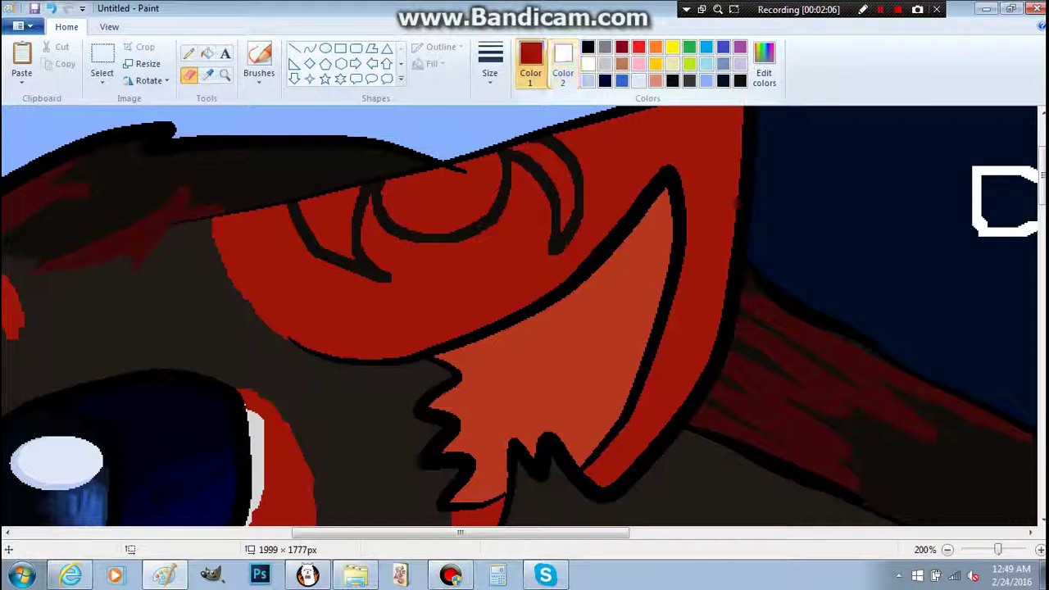
pyautogui.click(740, 81)
pyautogui.click(208, 53)
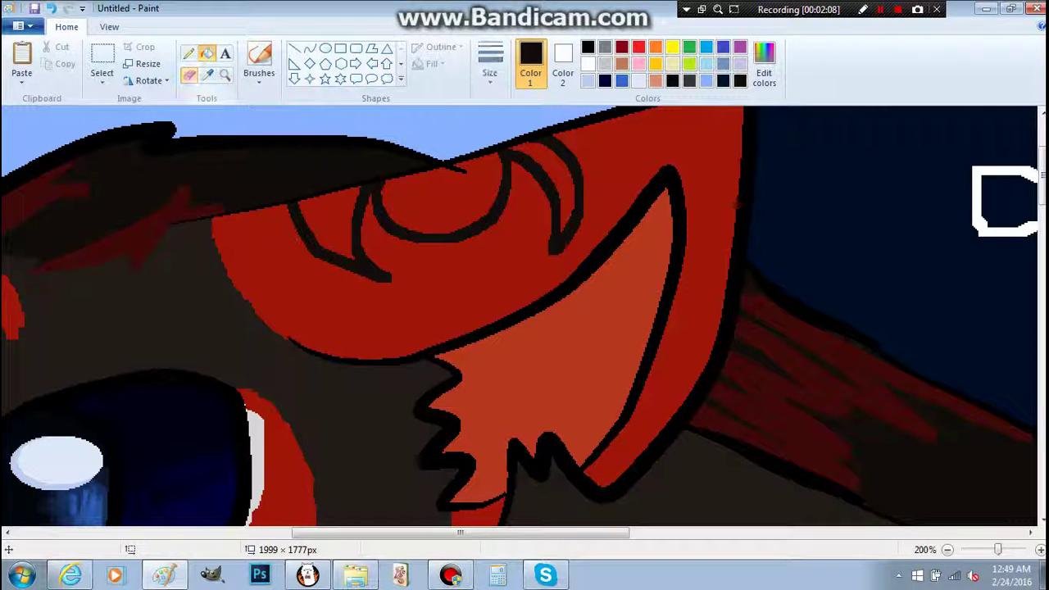
pyautogui.click(329, 216)
pyautogui.click(465, 225)
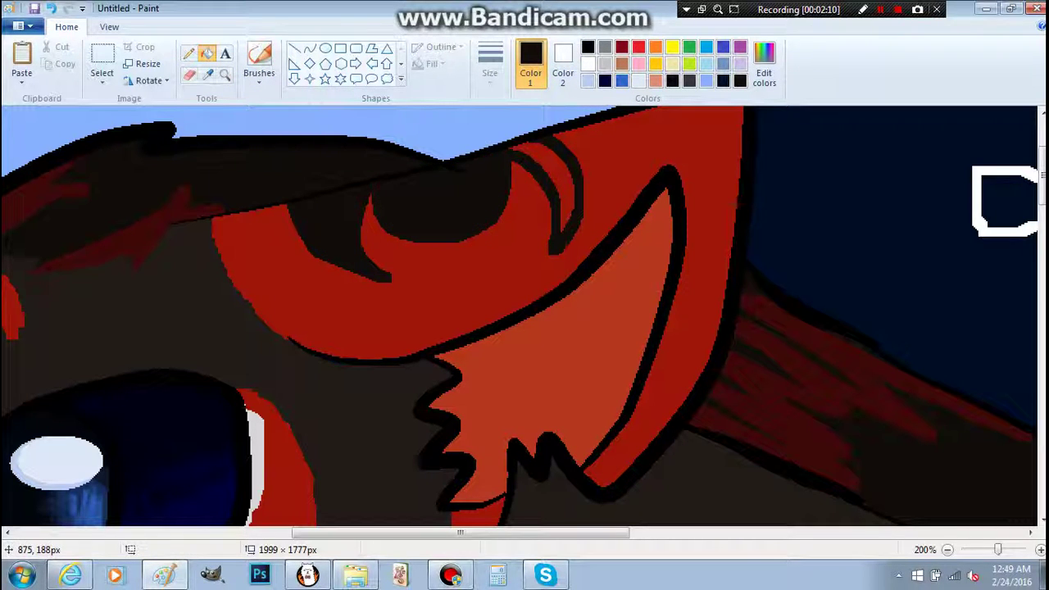
pyautogui.click(553, 164)
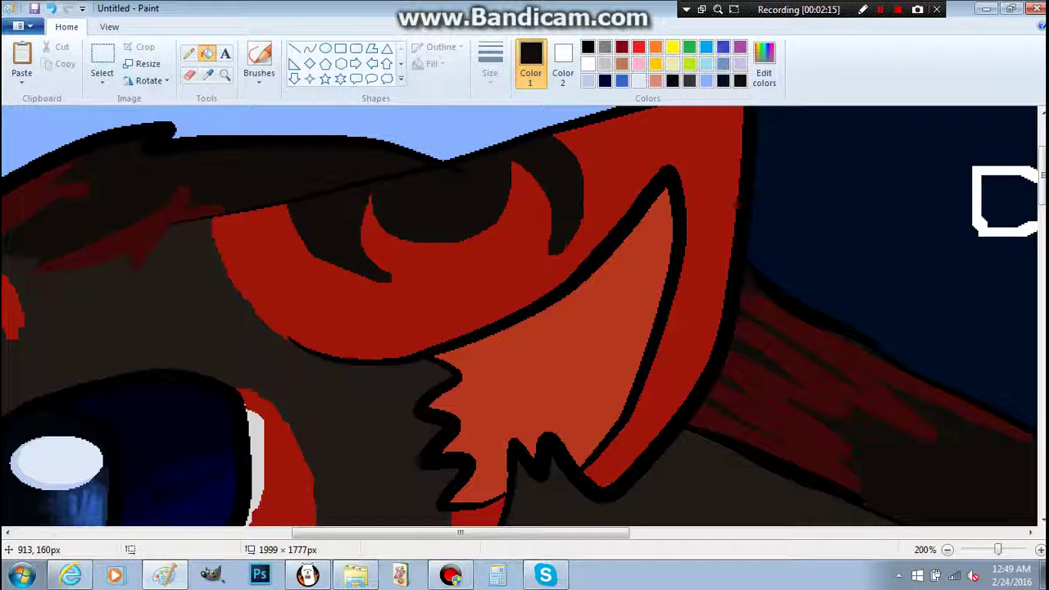
pyautogui.click(948, 549)
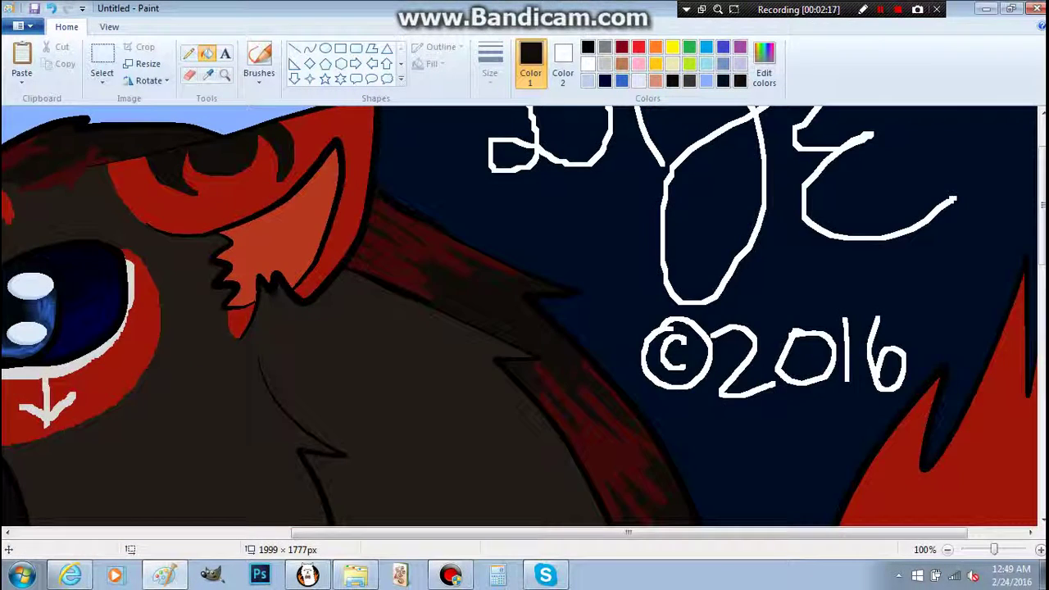
pyautogui.click(947, 549)
pyautogui.click(947, 549)
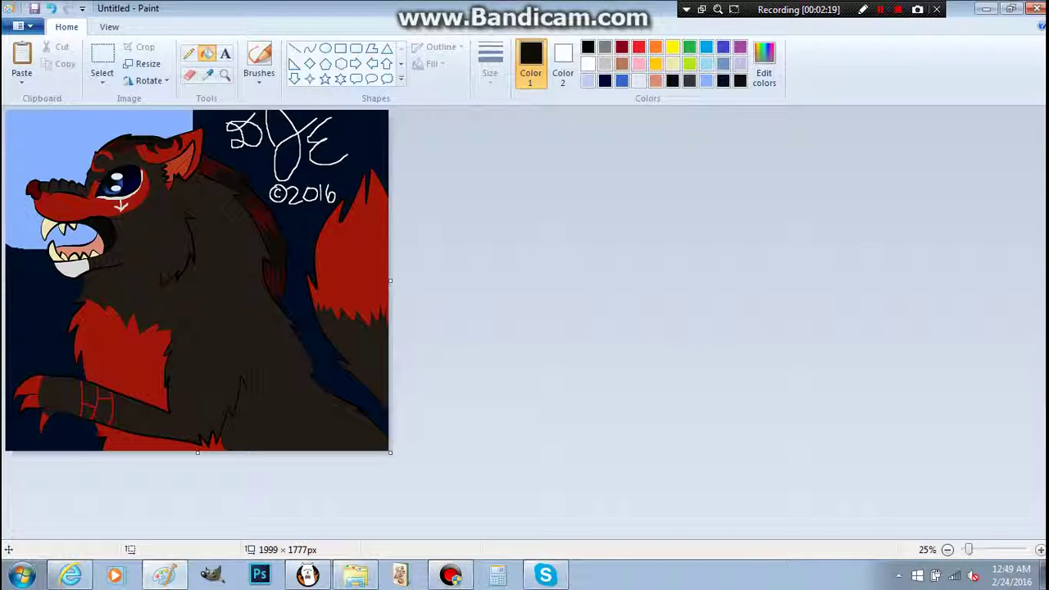